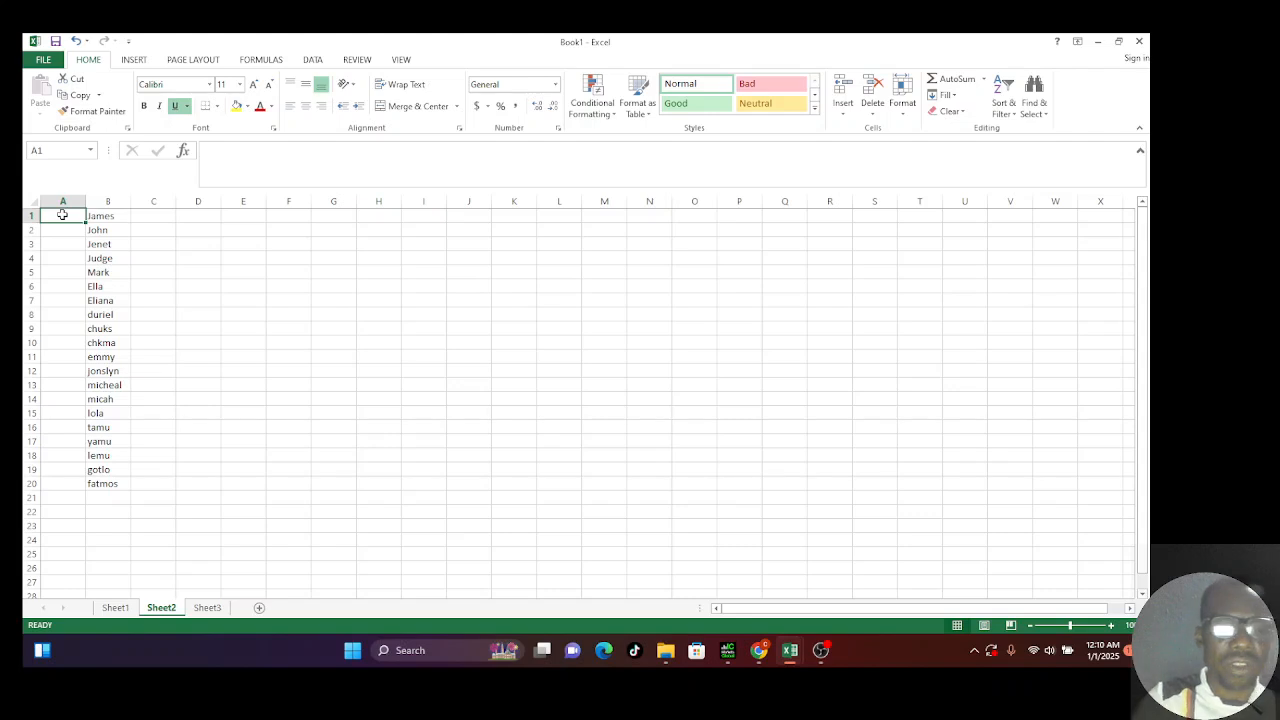
Step: Enter 1, 2, 3, 4, 4, 5 down cells A1 to A6 of Sheet2
text(1)
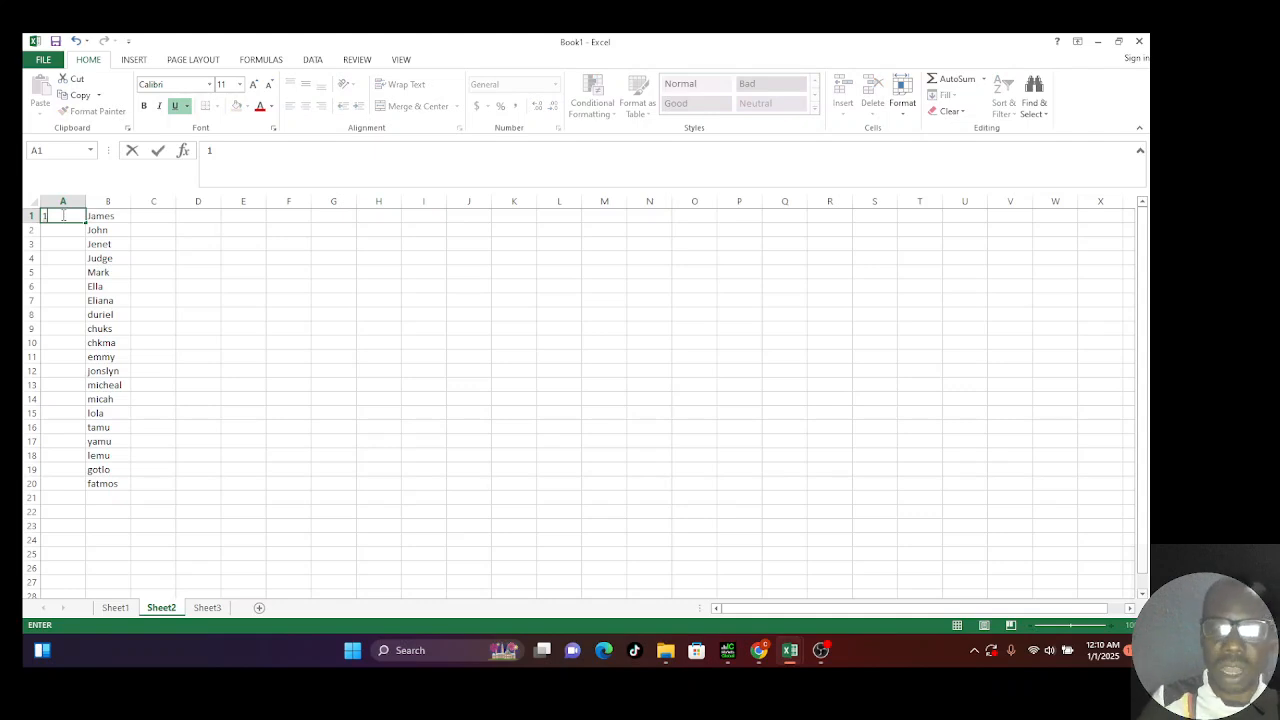
key(Return)
text(2)
key(Return)
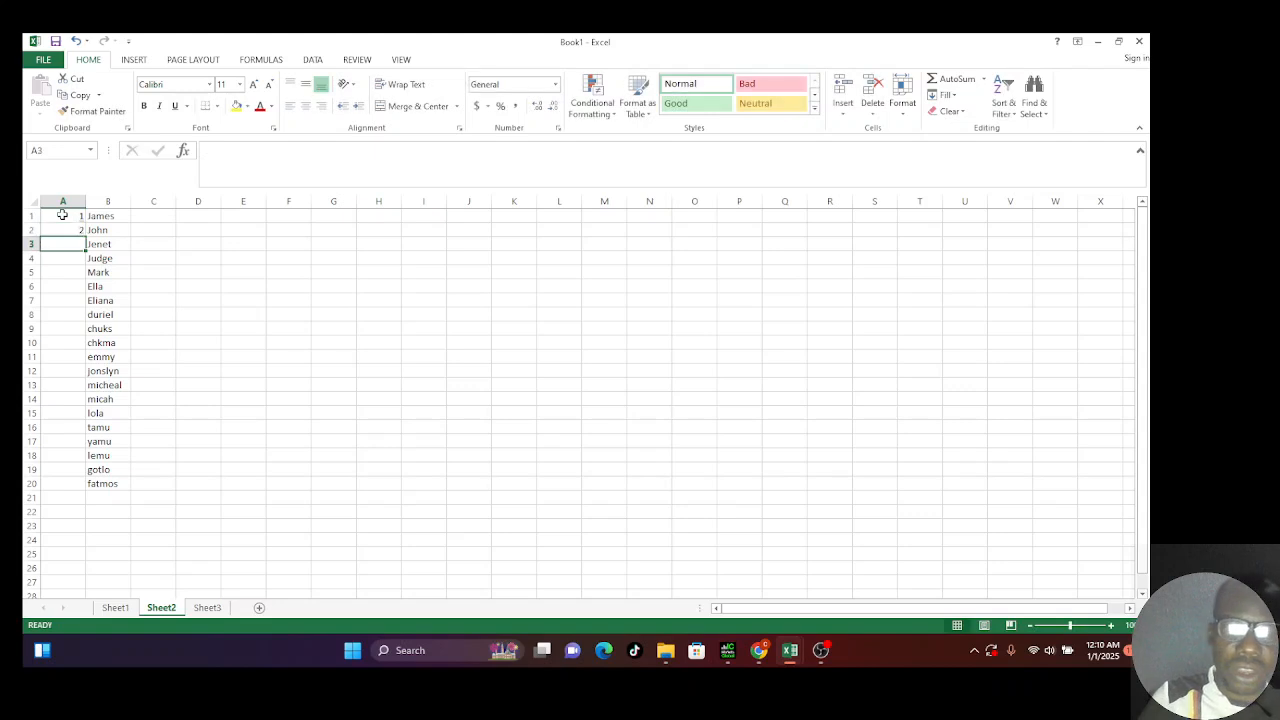
text(3)
key(Return)
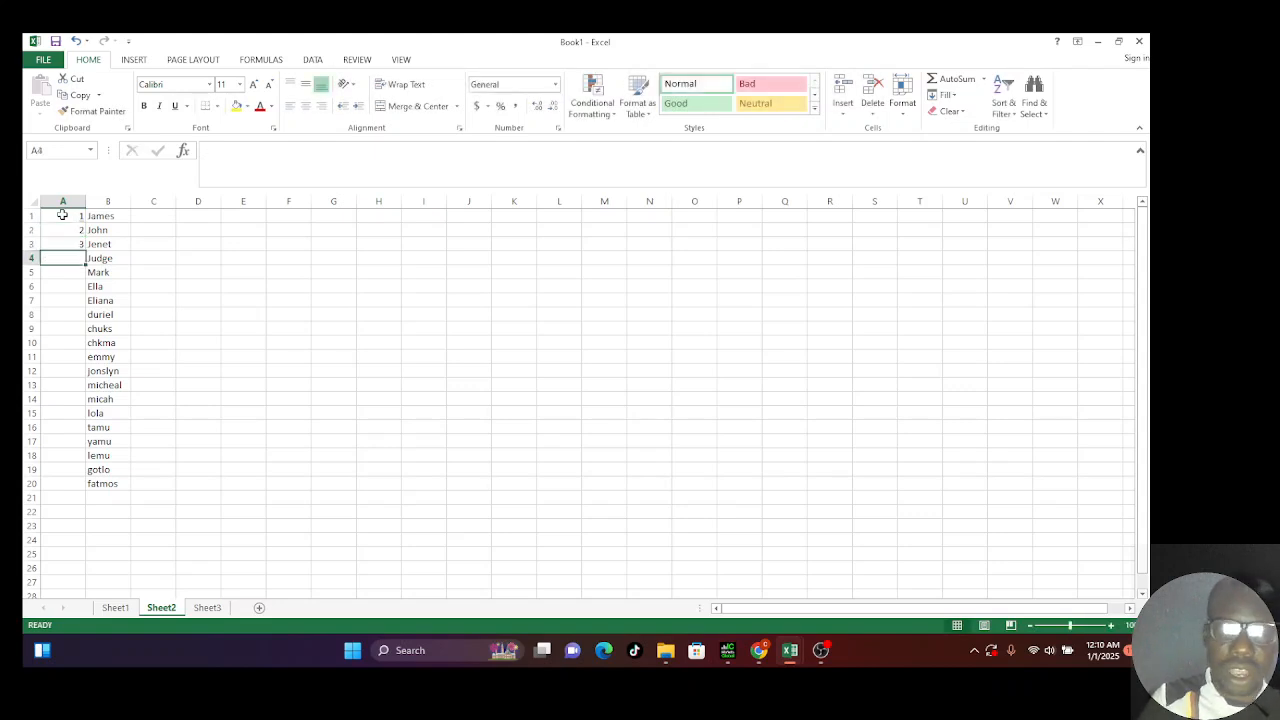
text(4)
key(Return)
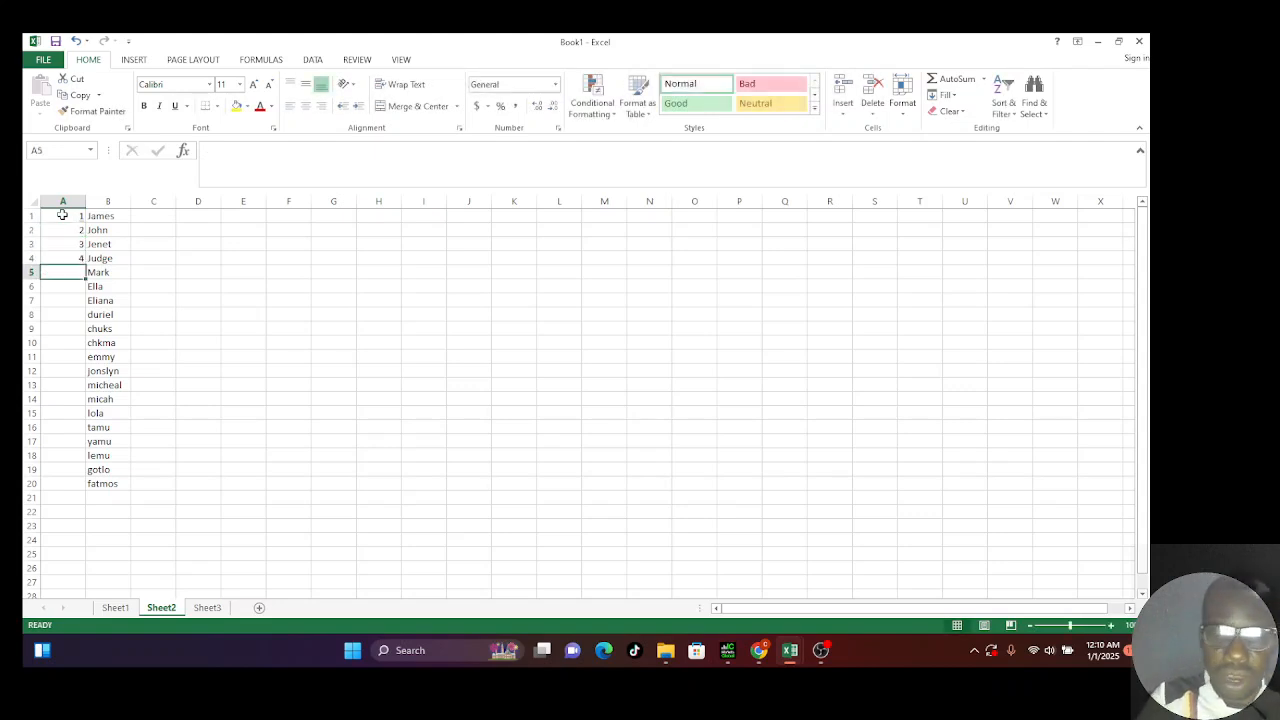
text(4)
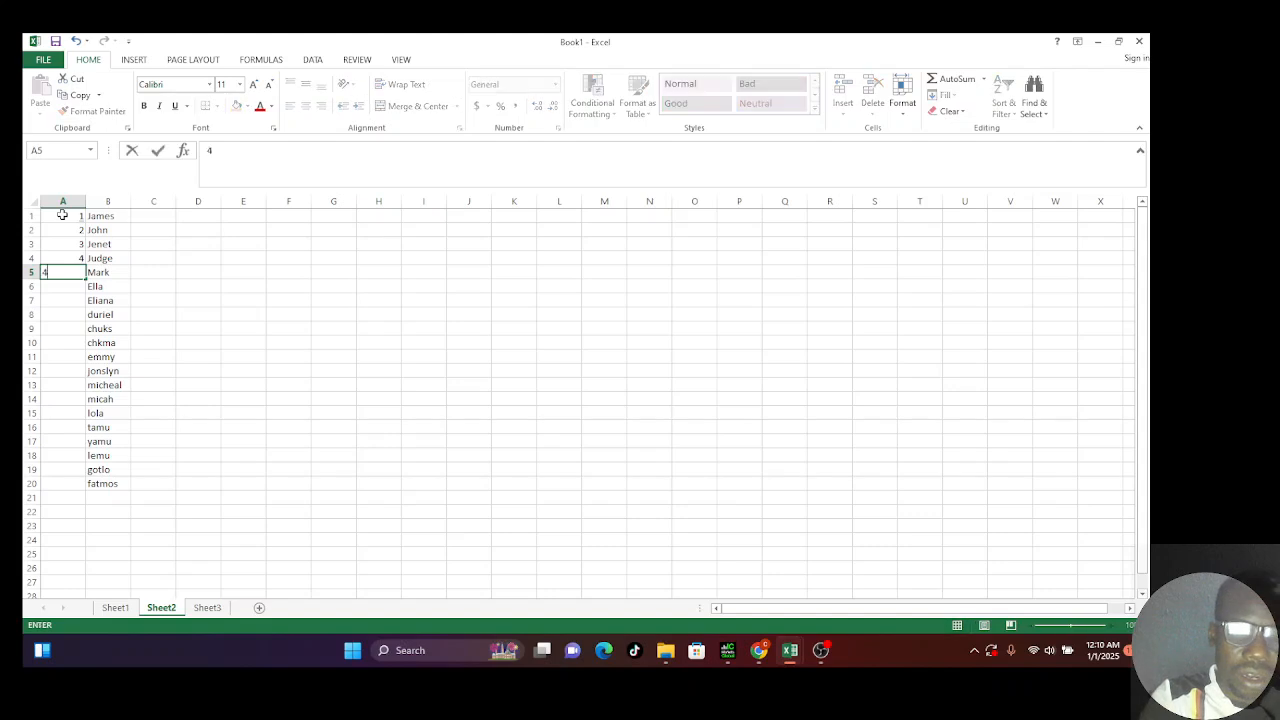
key(Return)
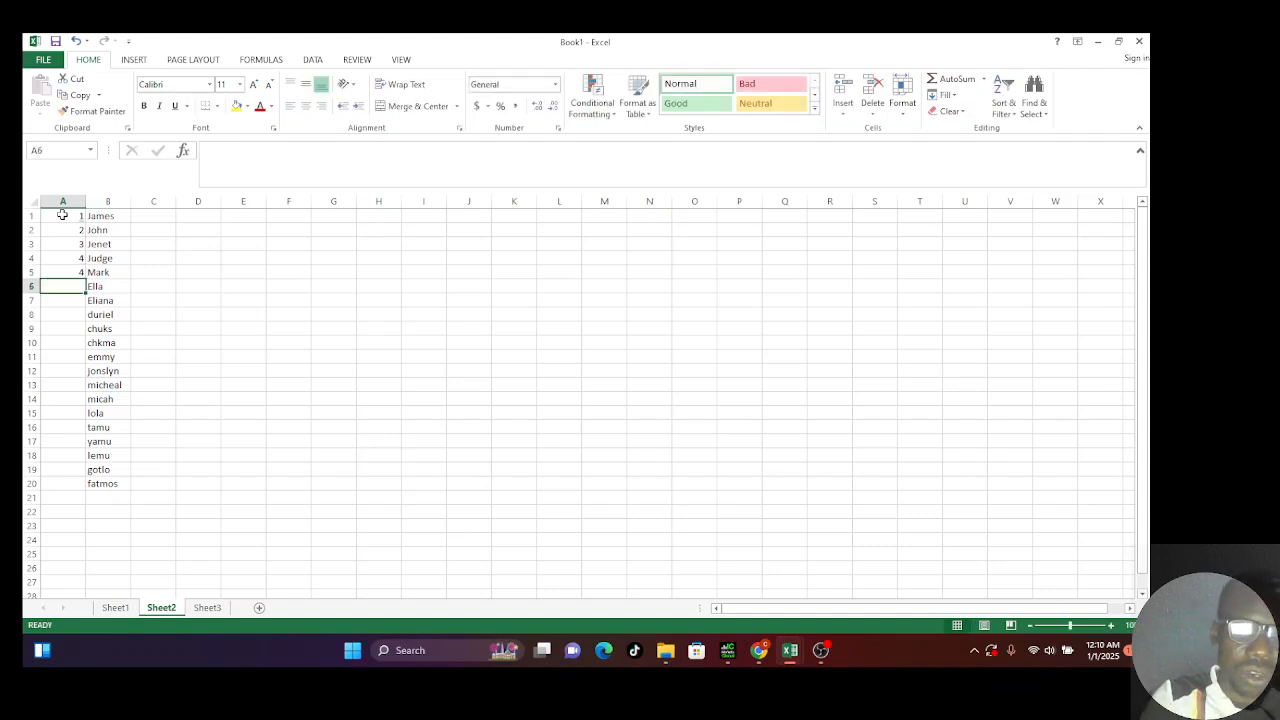
text(5)
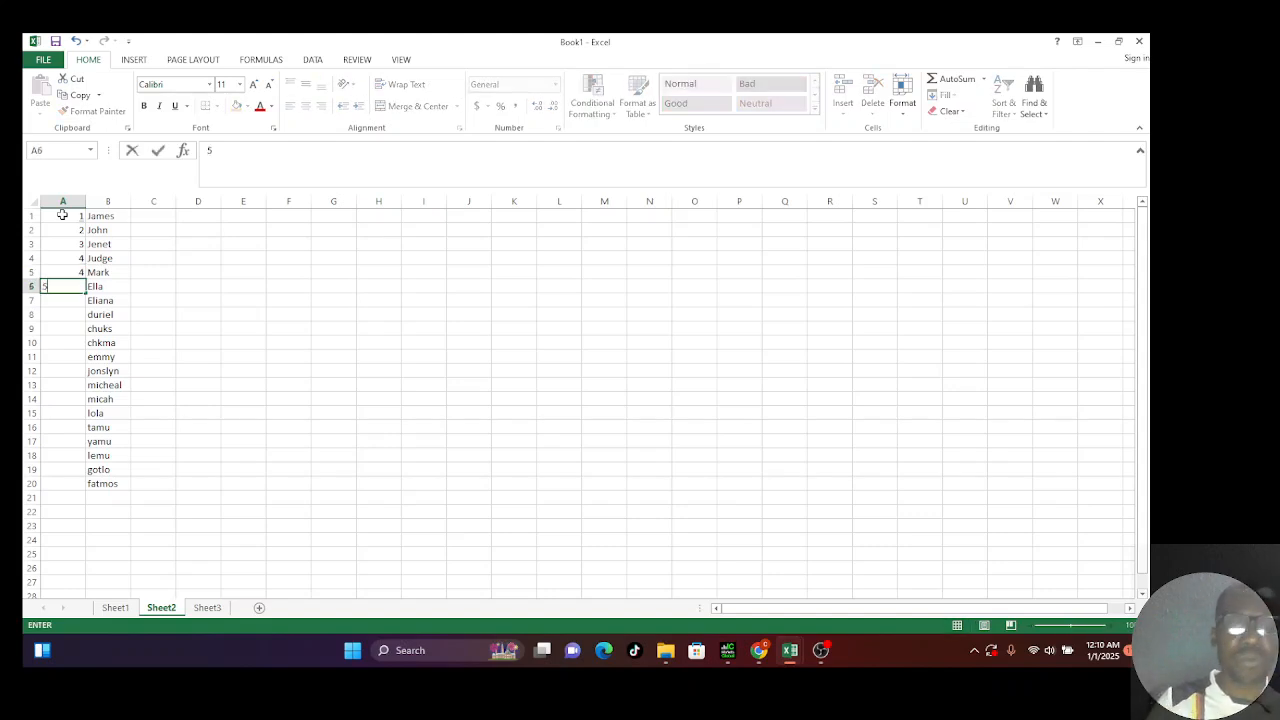
key(Return)
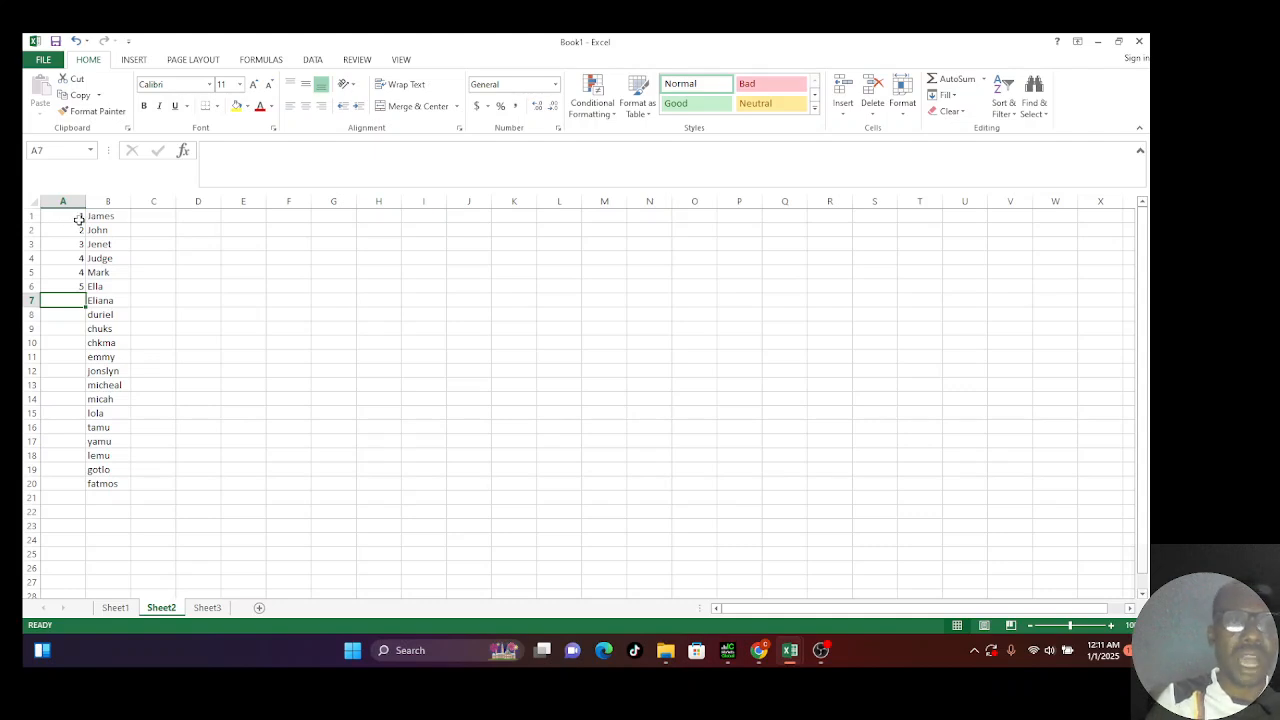
Step: Fill A1:A6 down to row 20, producing trend values from 5.866667 to 15.89524
drag(78, 219, 85, 290)
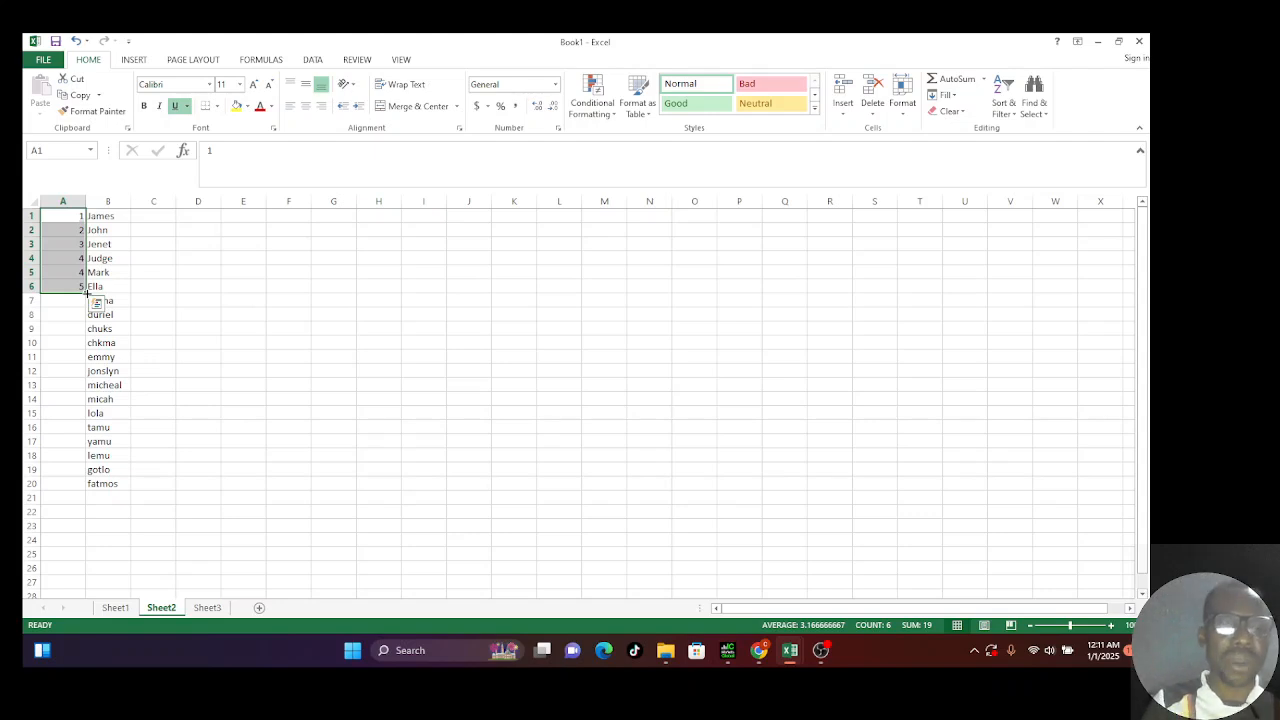
drag(86, 292, 78, 495)
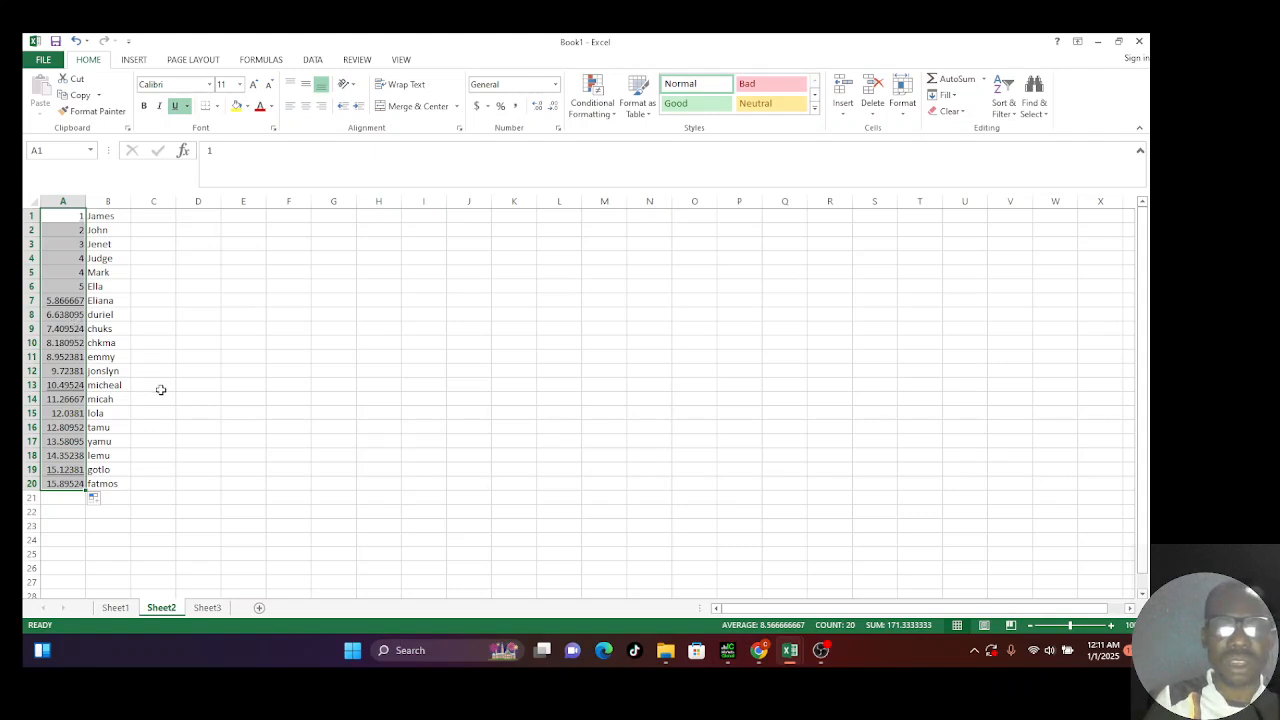
click(236, 382)
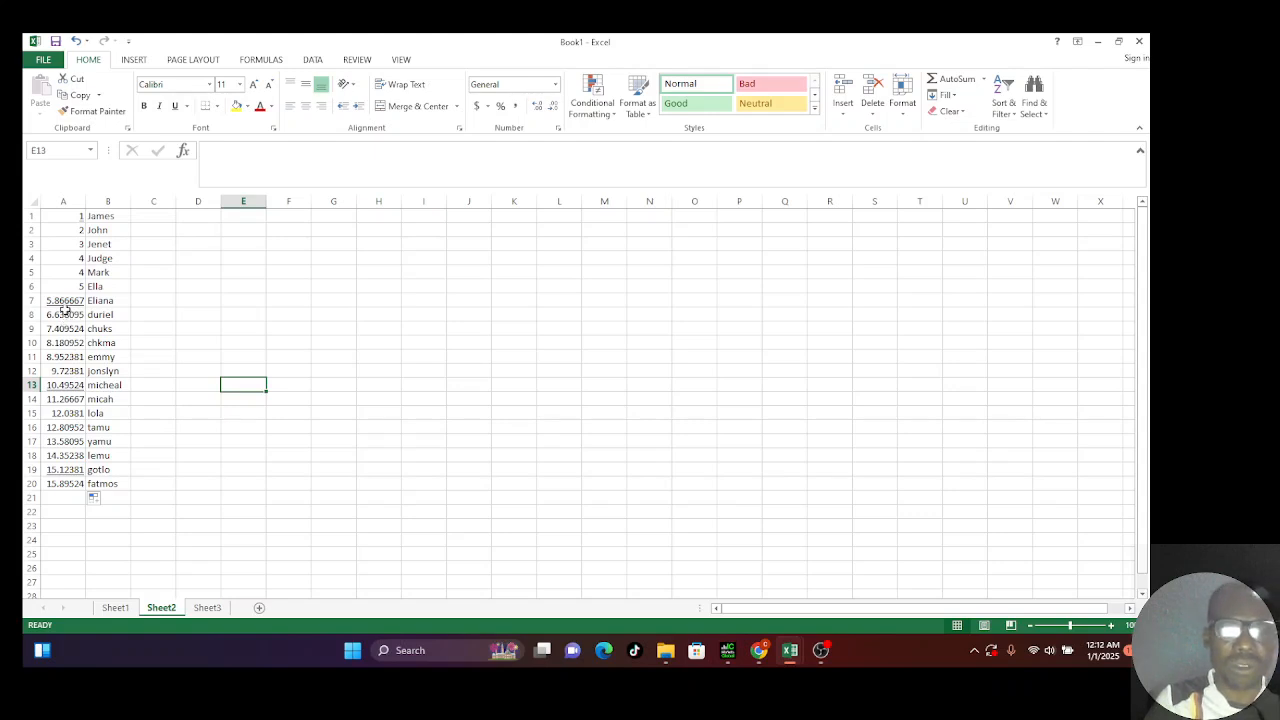
Step: Create a new blank workbook, Book2, from the File backstage's New page
key(ctrl+s)
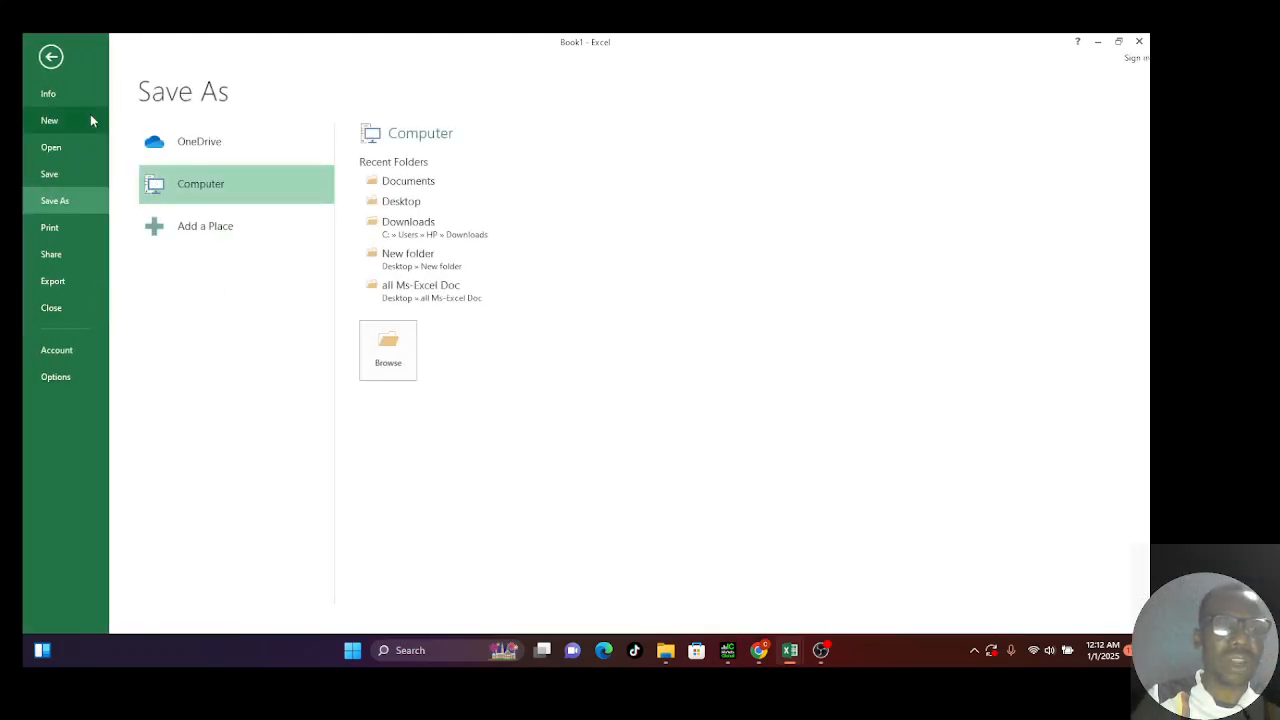
click(60, 124)
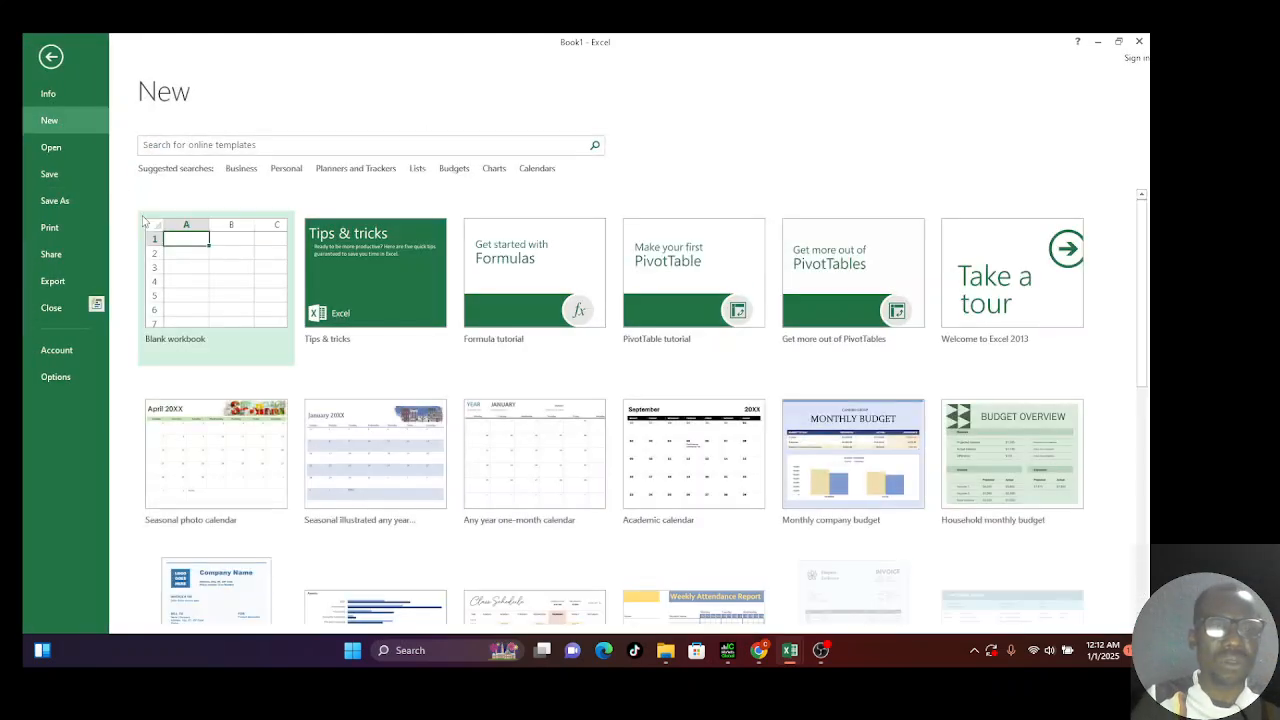
click(204, 280)
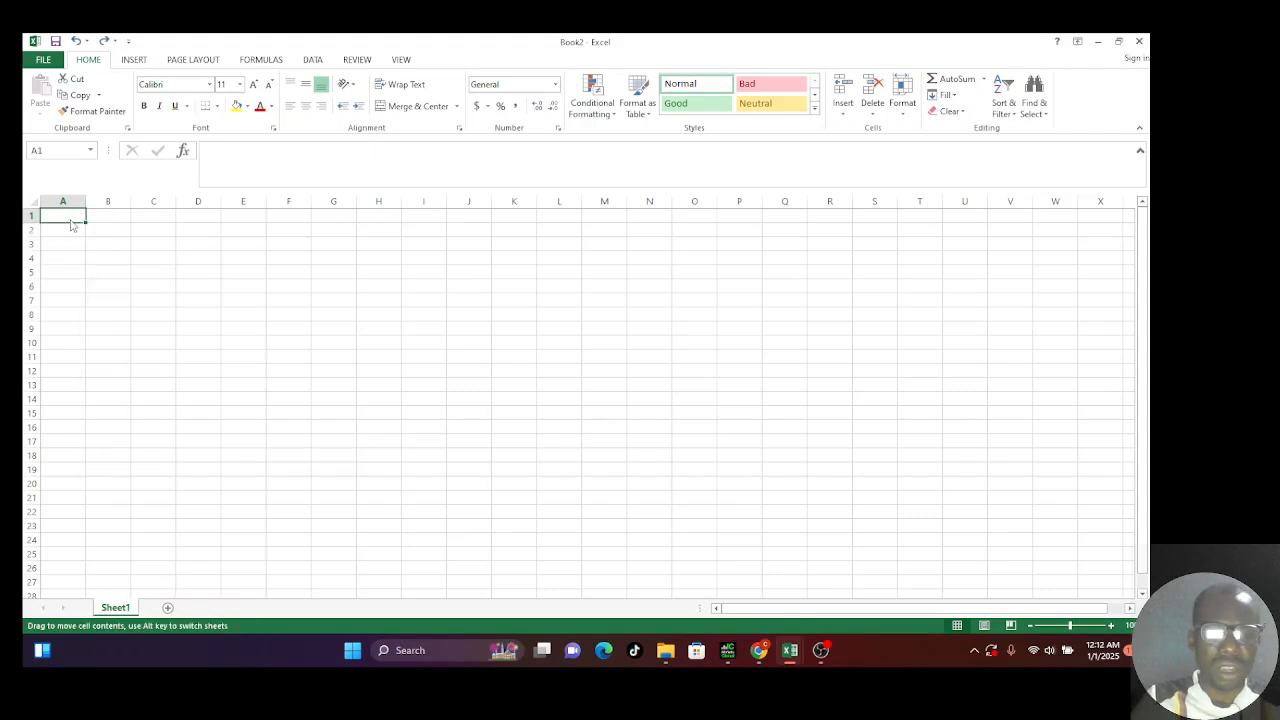
Step: Type 1 through 6 into A1:A6 of Book2's Sheet1
text(1)
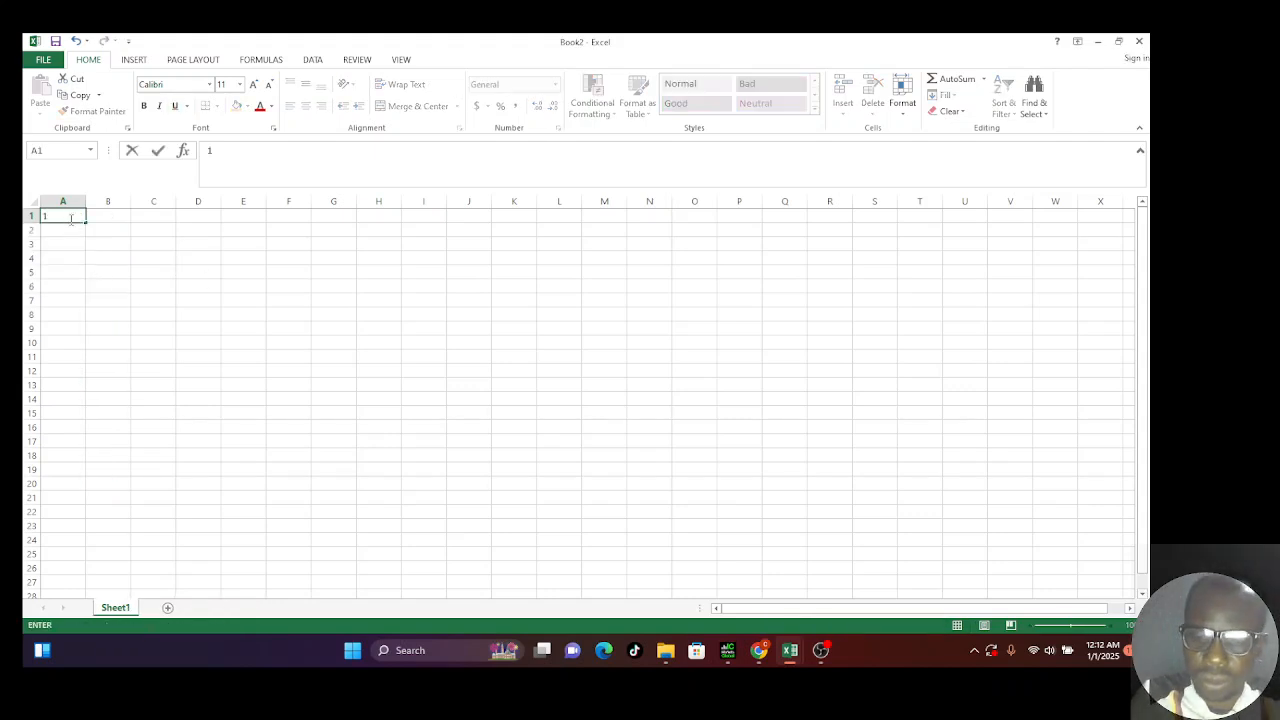
key(Return)
text(2)
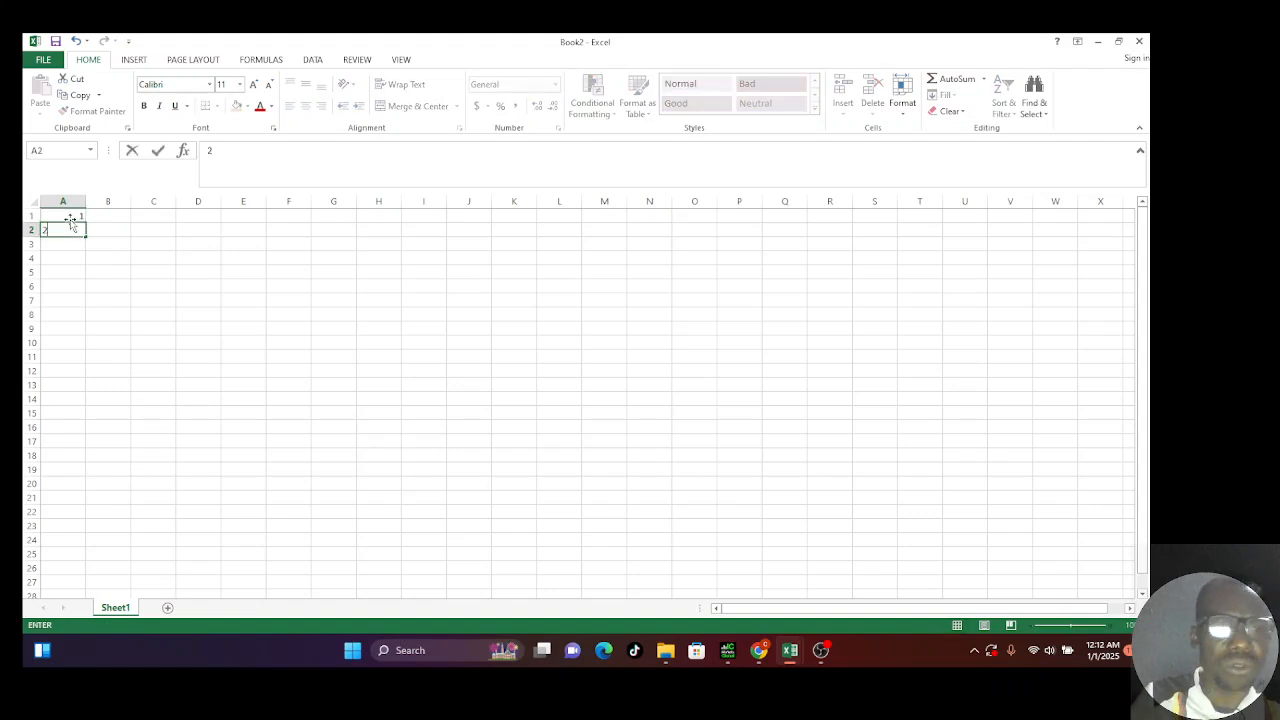
key(Return)
text(3)
key(Return)
text(4)
key(Return)
text(5)
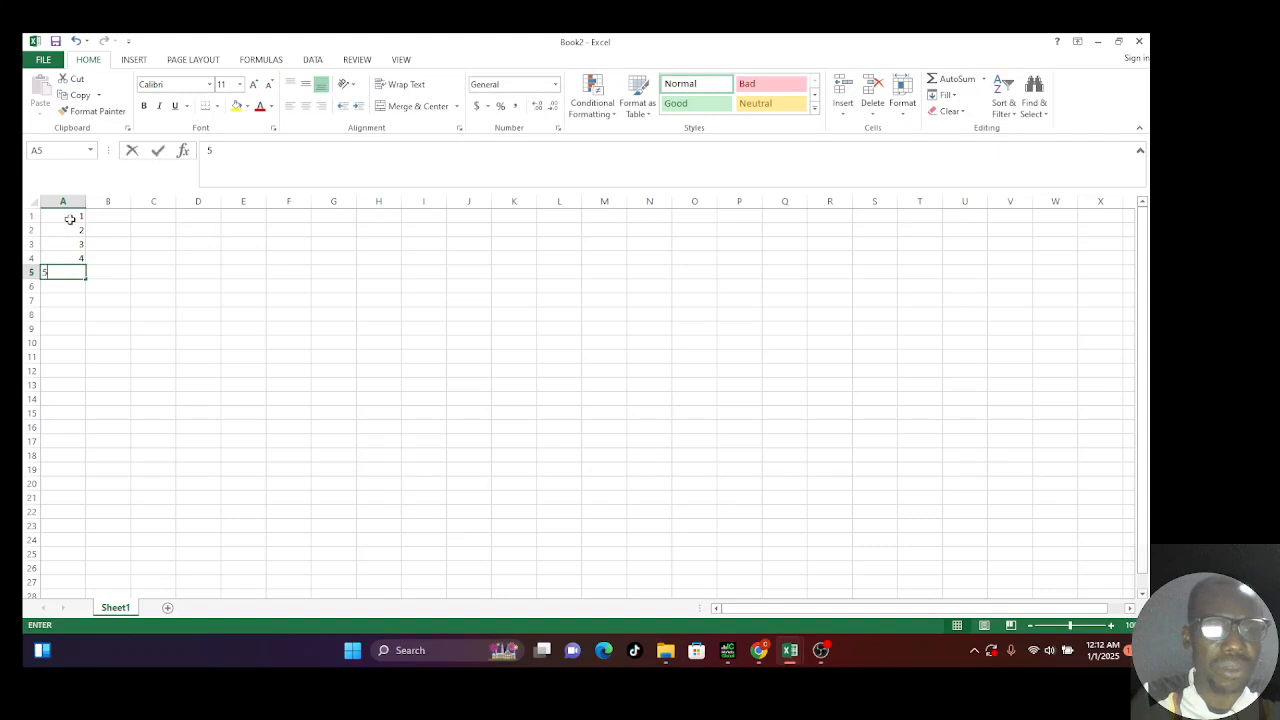
key(ctrl+Return)
key(Return)
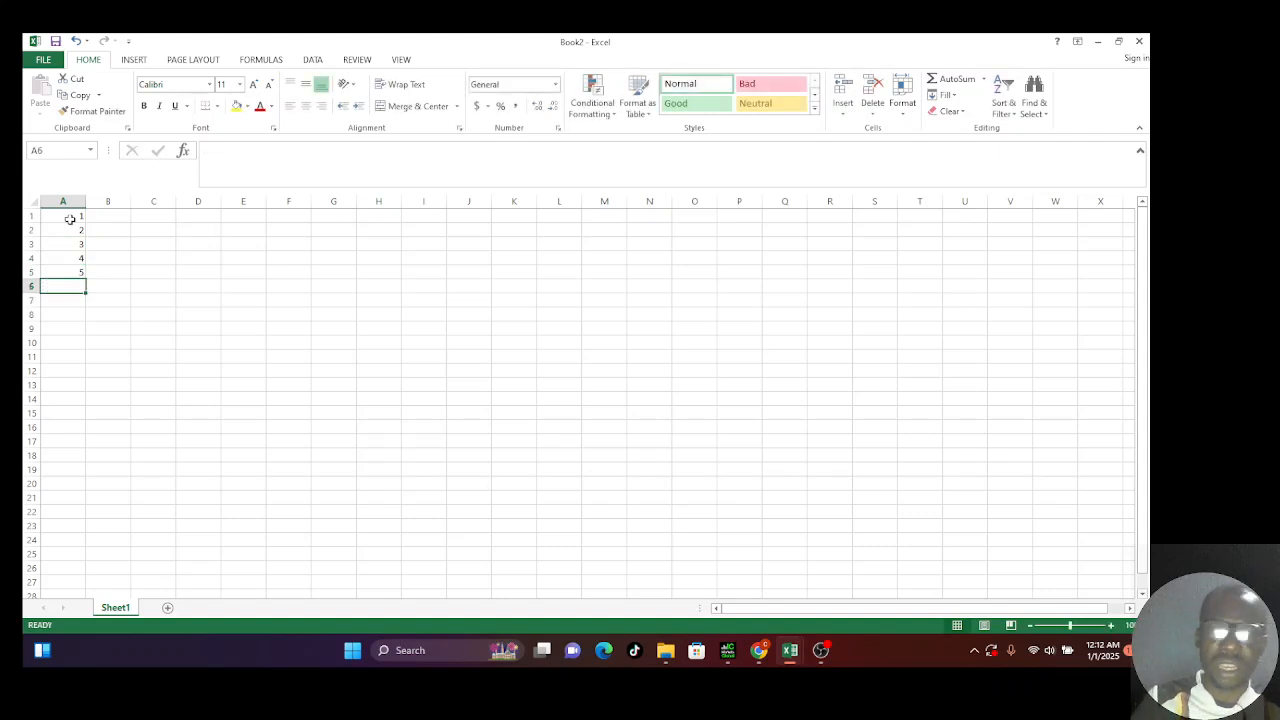
text(6)
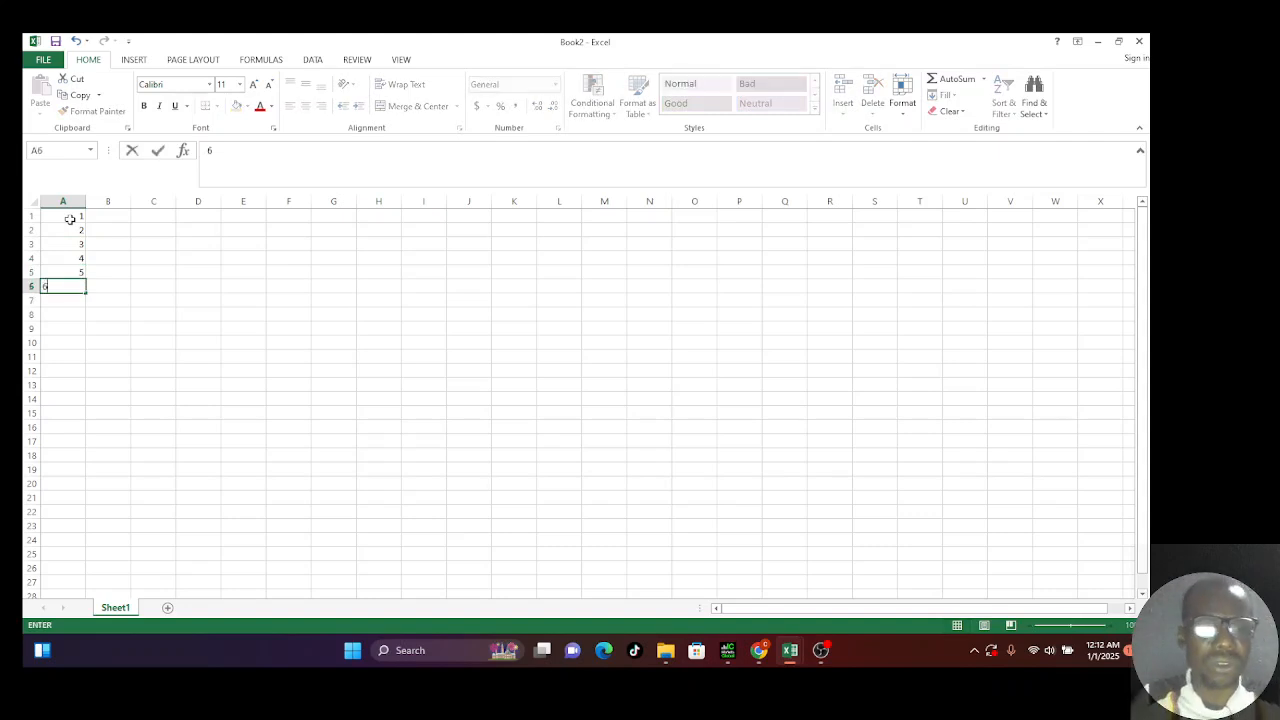
click(124, 236)
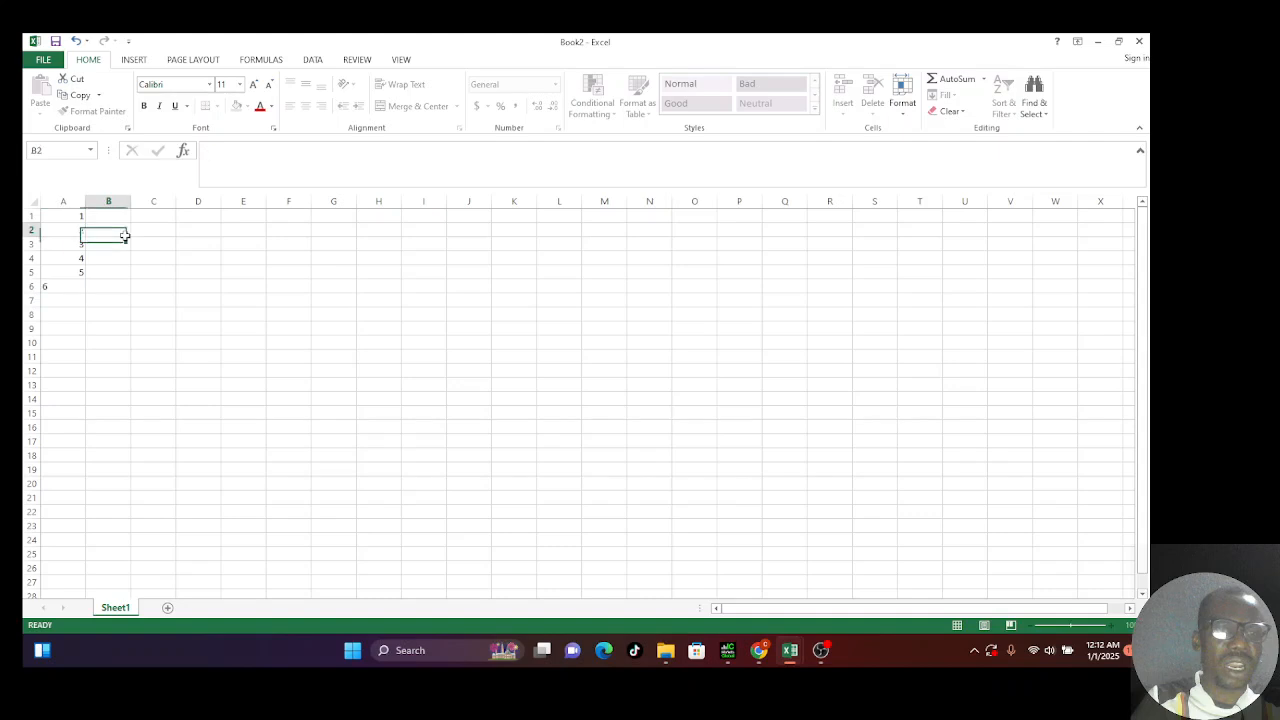
Step: Extend A1:A6 as a series down to row 21, giving 1 through 21
click(76, 217)
drag(76, 217, 89, 304)
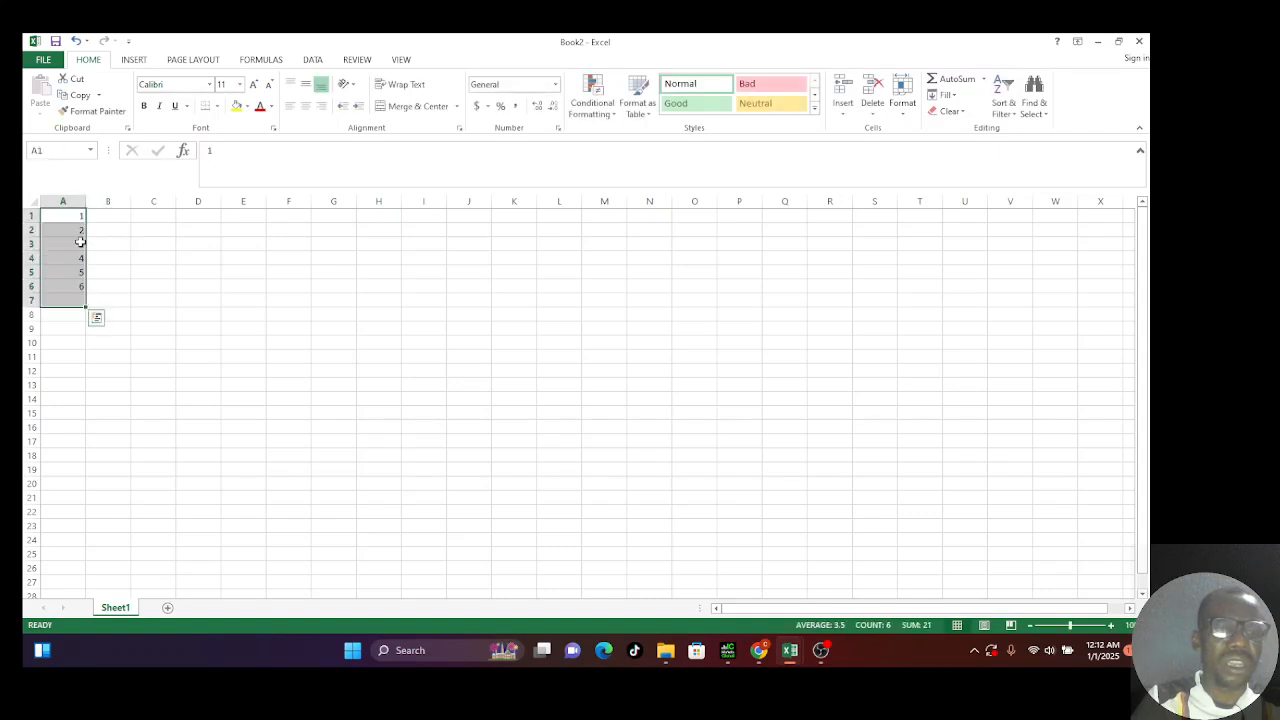
drag(66, 215, 83, 290)
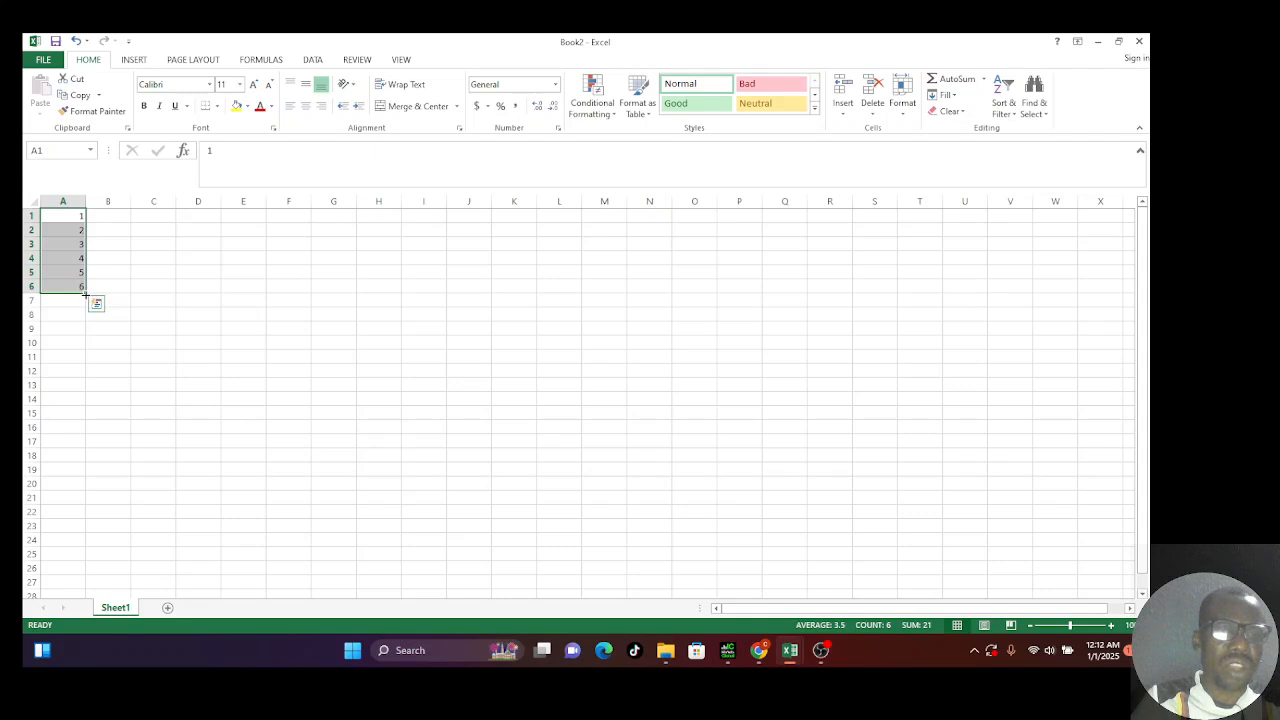
drag(85, 291, 89, 511)
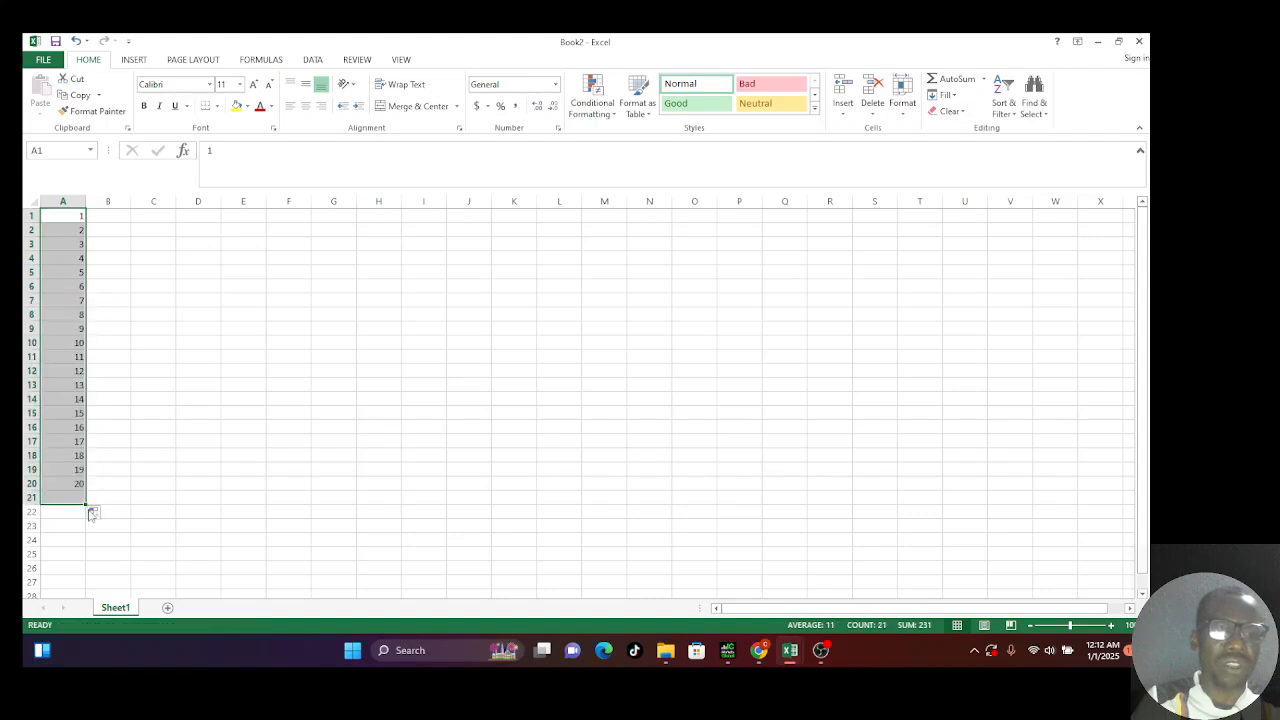
click(133, 511)
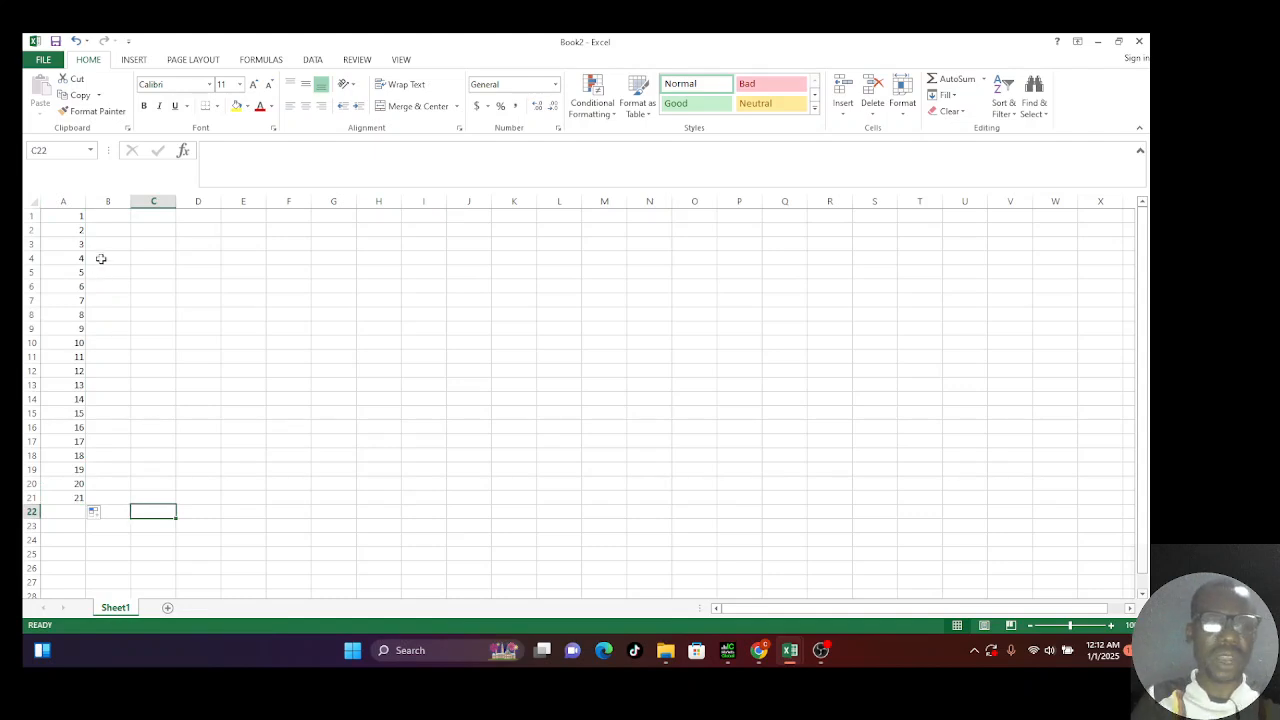
Step: Return to Book1's Sheet2 and select cell C1 for the hours values
click(102, 219)
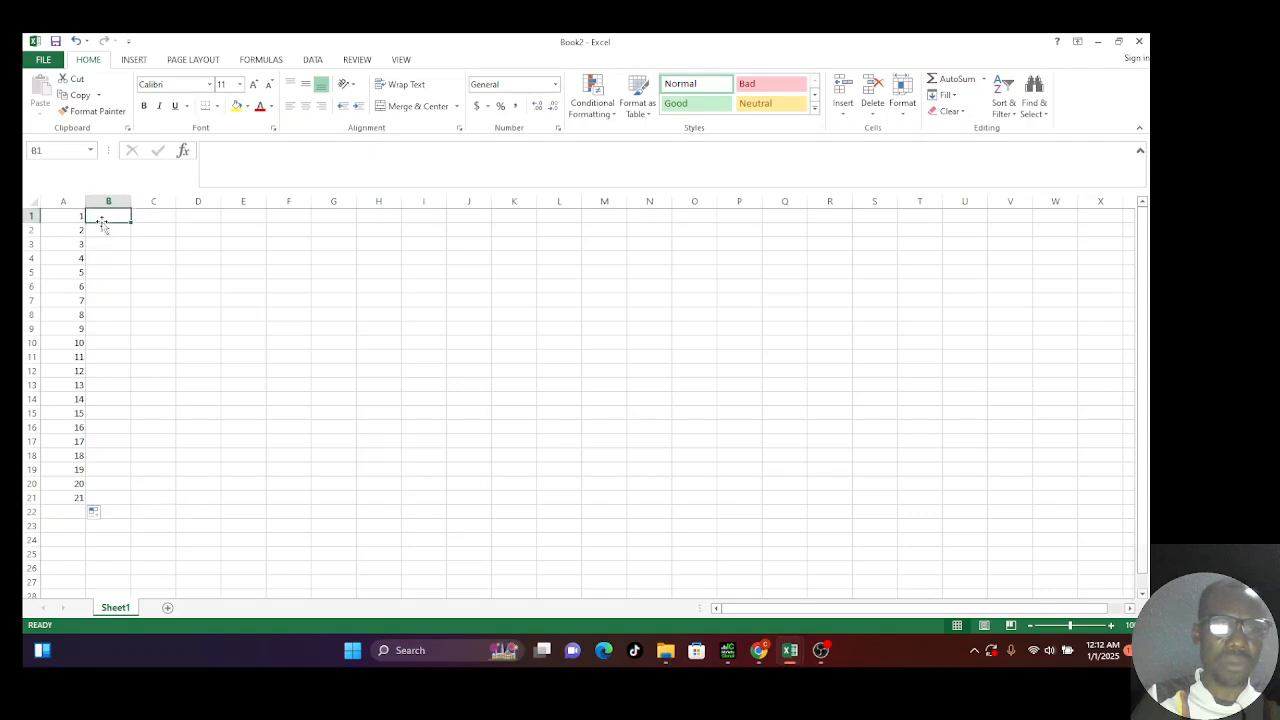
text(i)
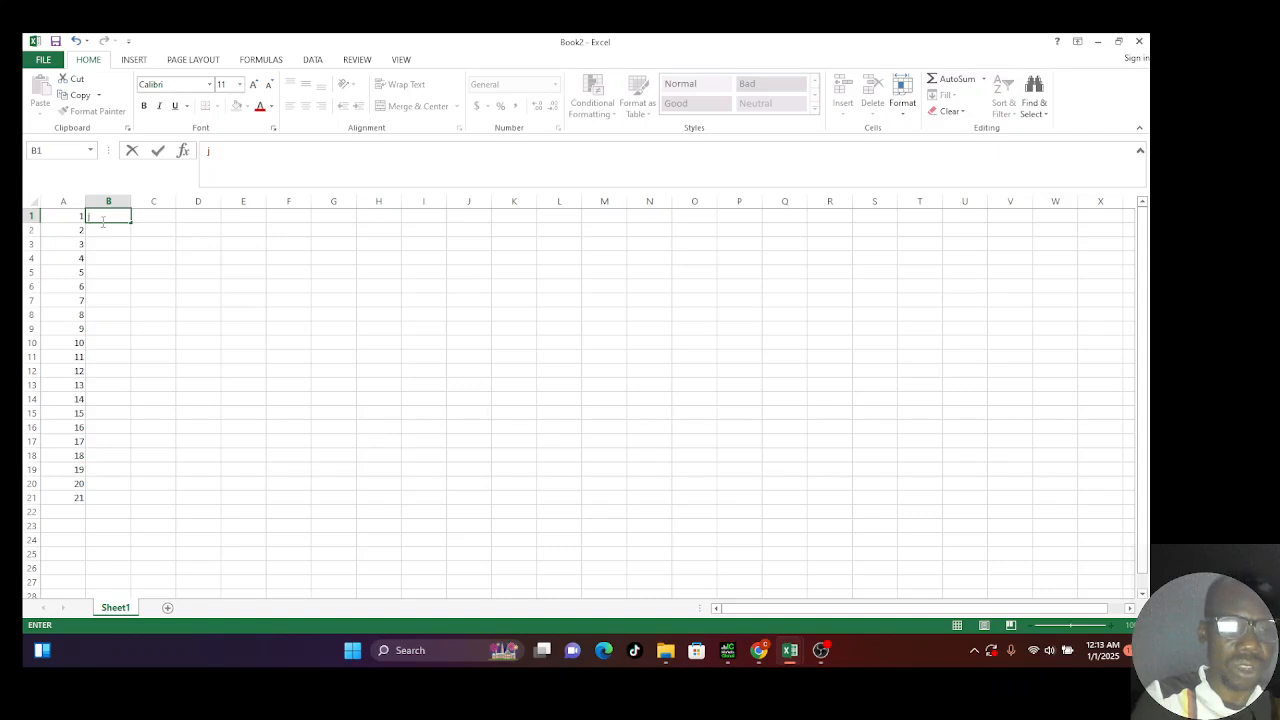
key(ctrl+1)
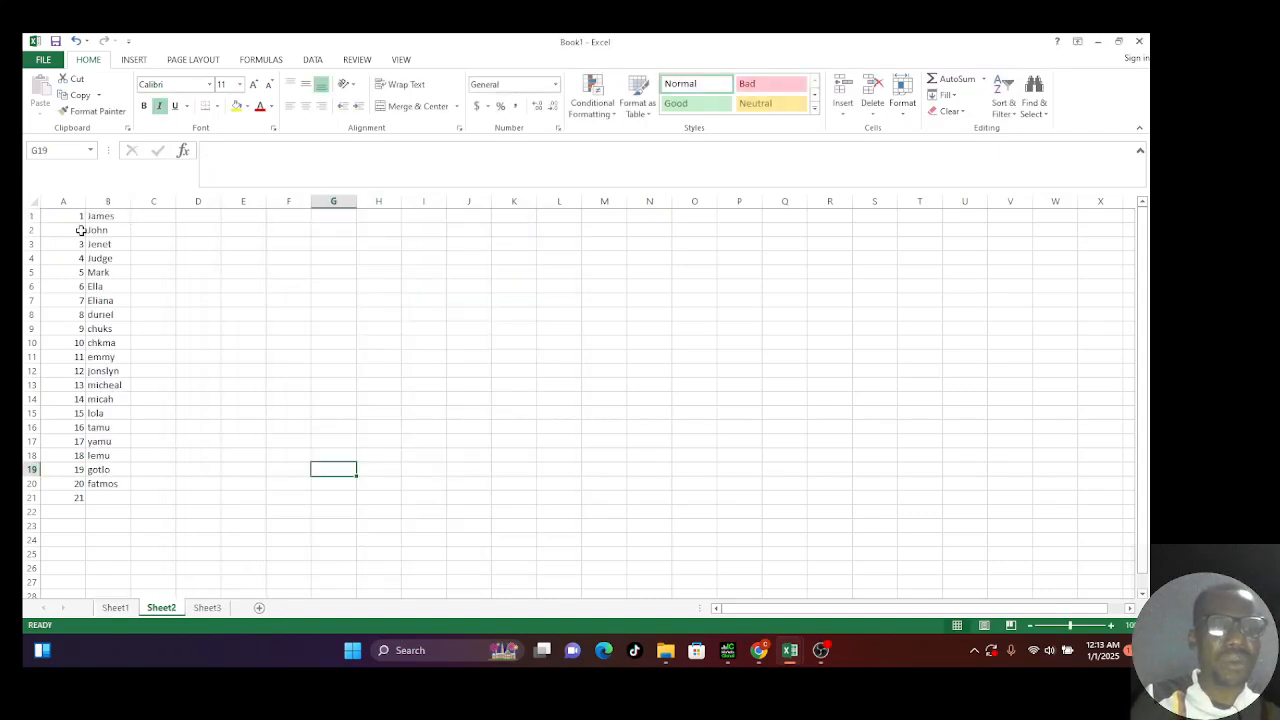
click(133, 217)
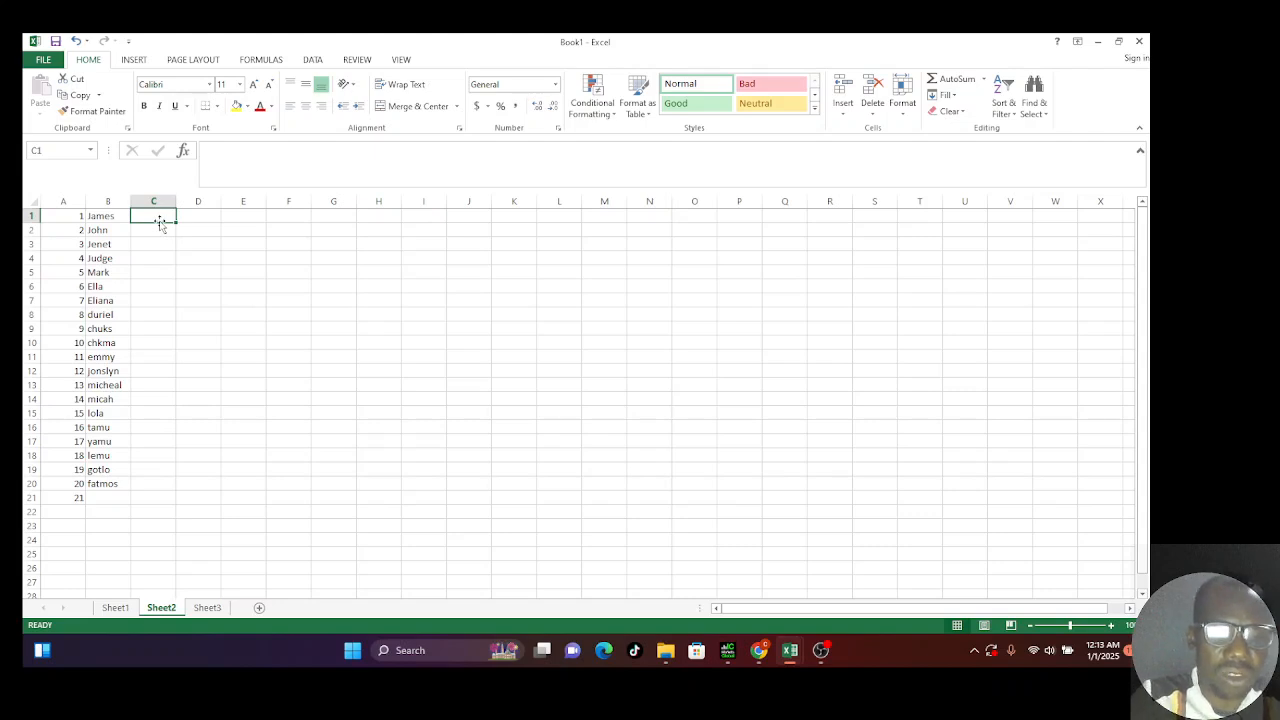
Step: Enter 12 in cells C1, C2 and C3
text(12)
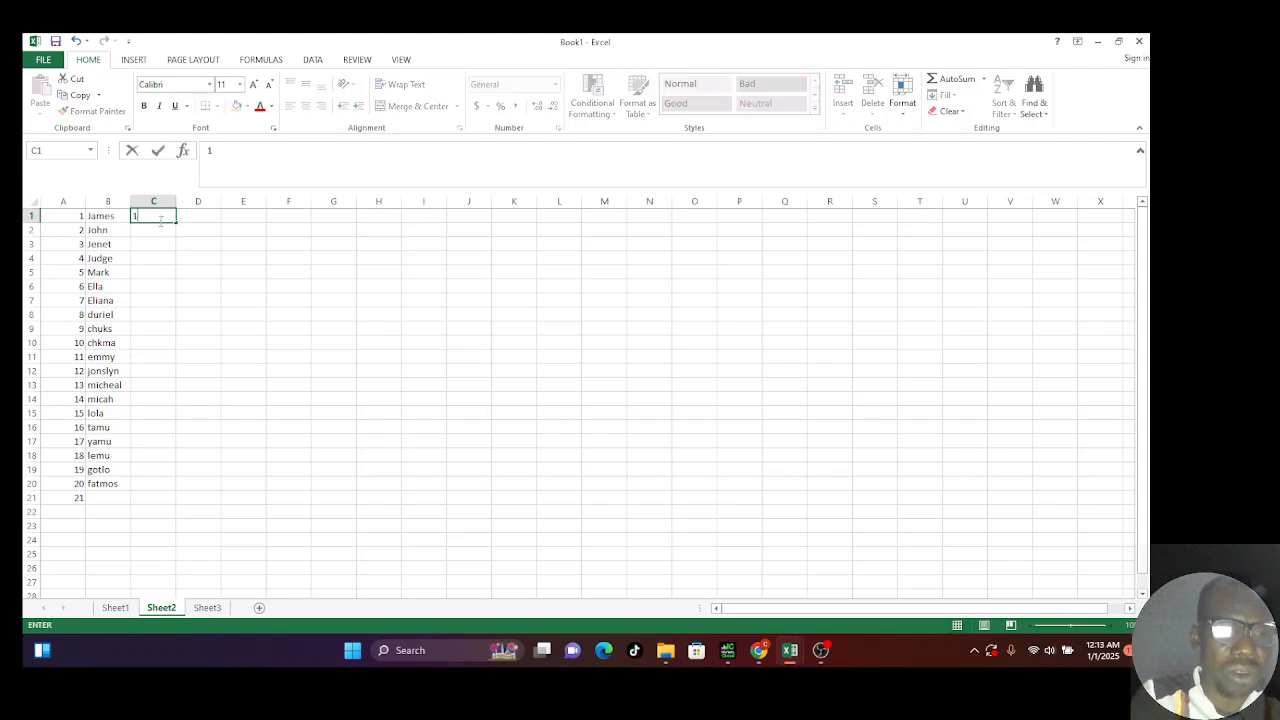
key(Return)
text(12)
key(Return)
text(12)
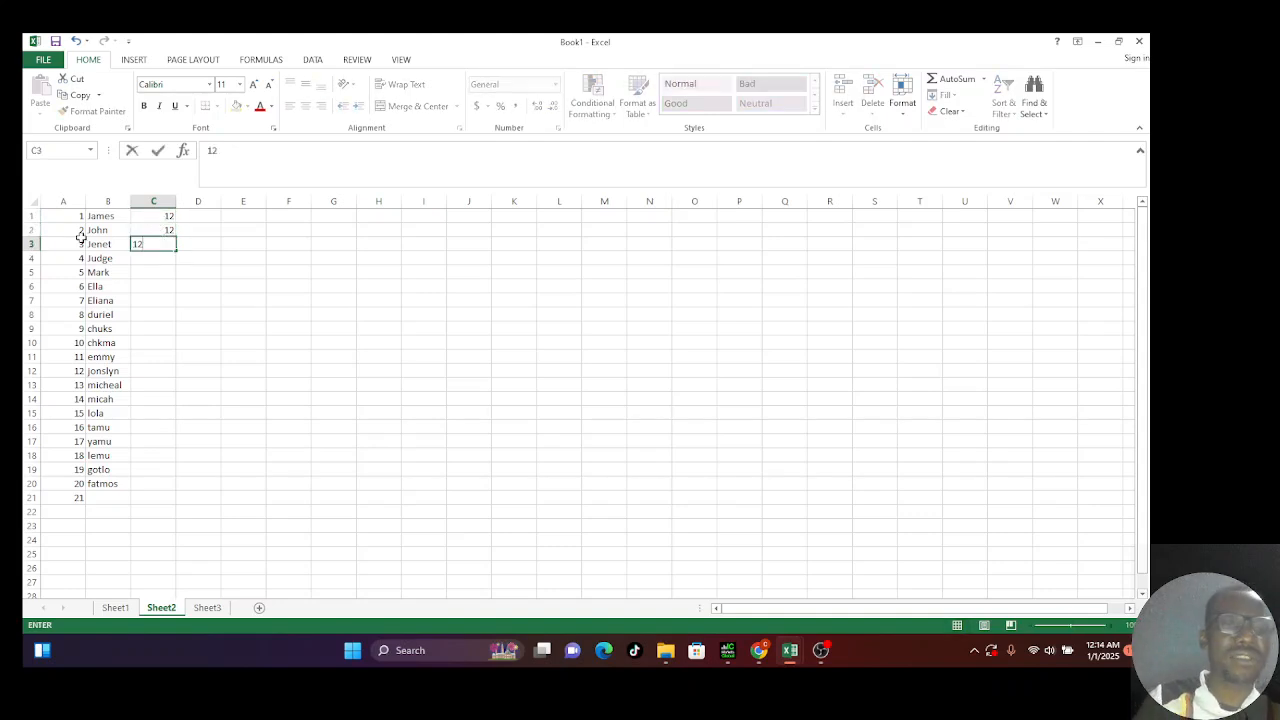
click(170, 272)
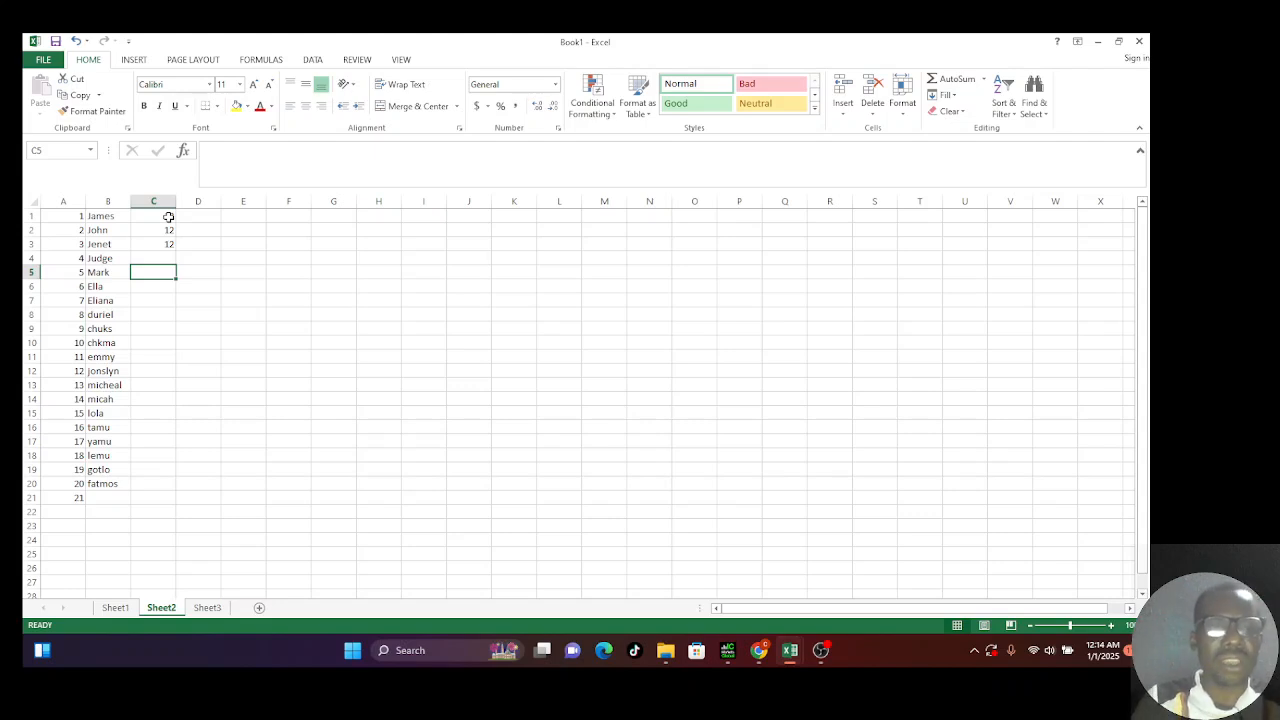
Step: Fill the 12 down column C through row 20
drag(168, 216, 169, 240)
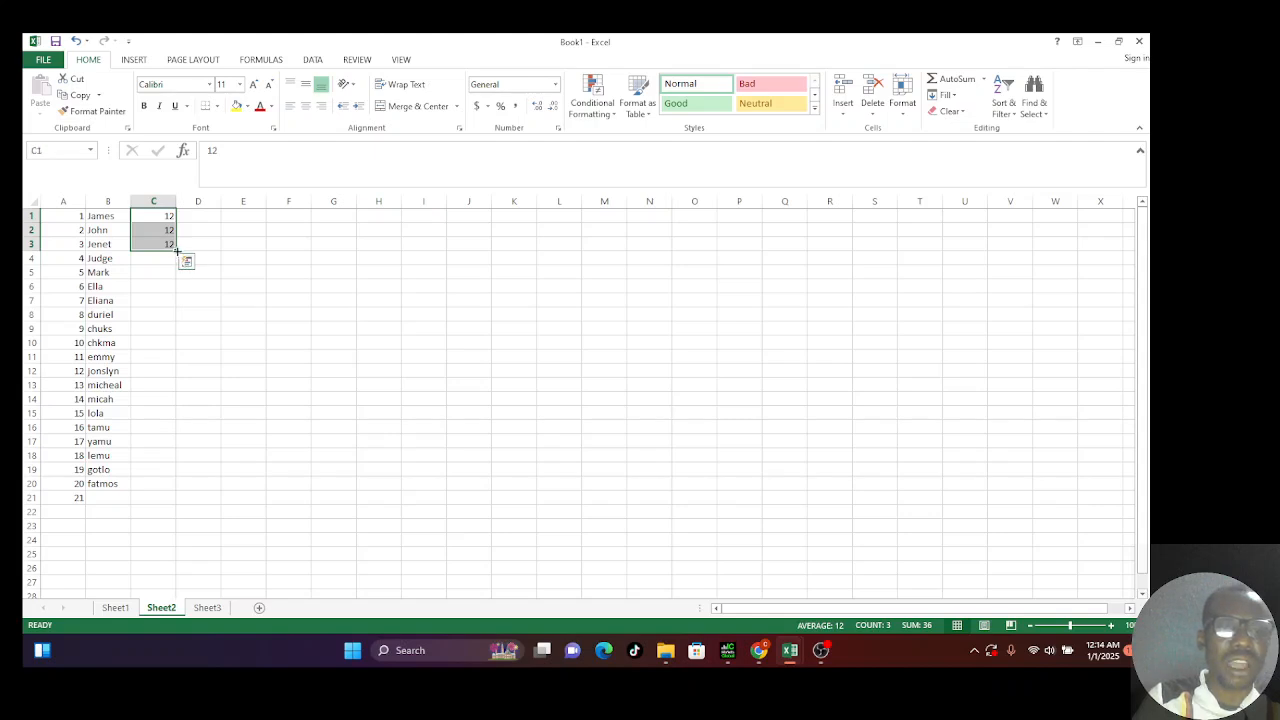
drag(177, 251, 172, 491)
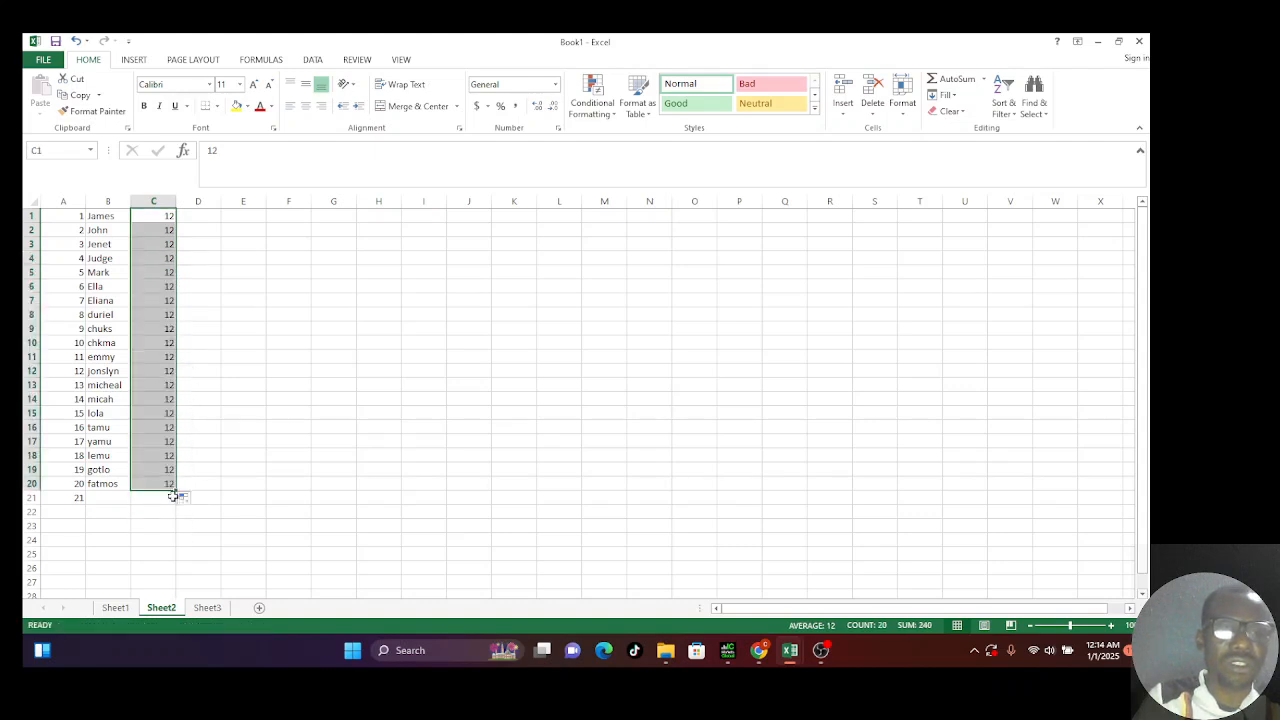
click(224, 481)
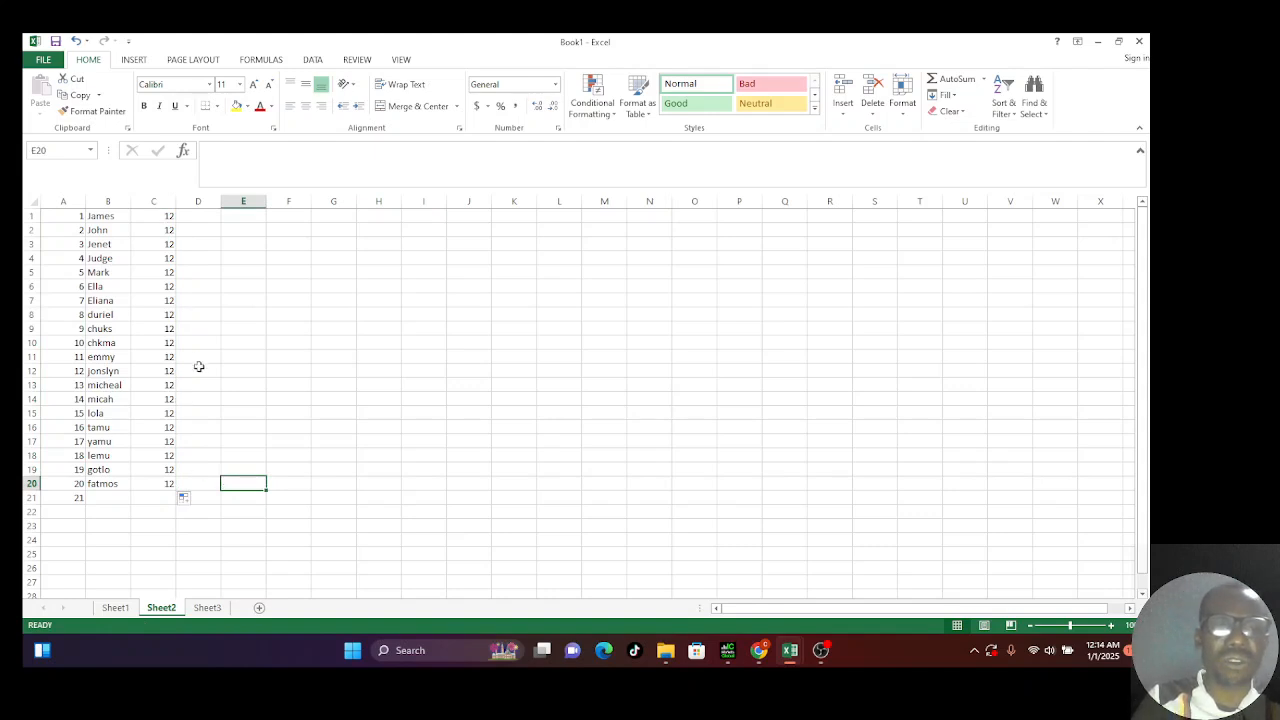
click(200, 224)
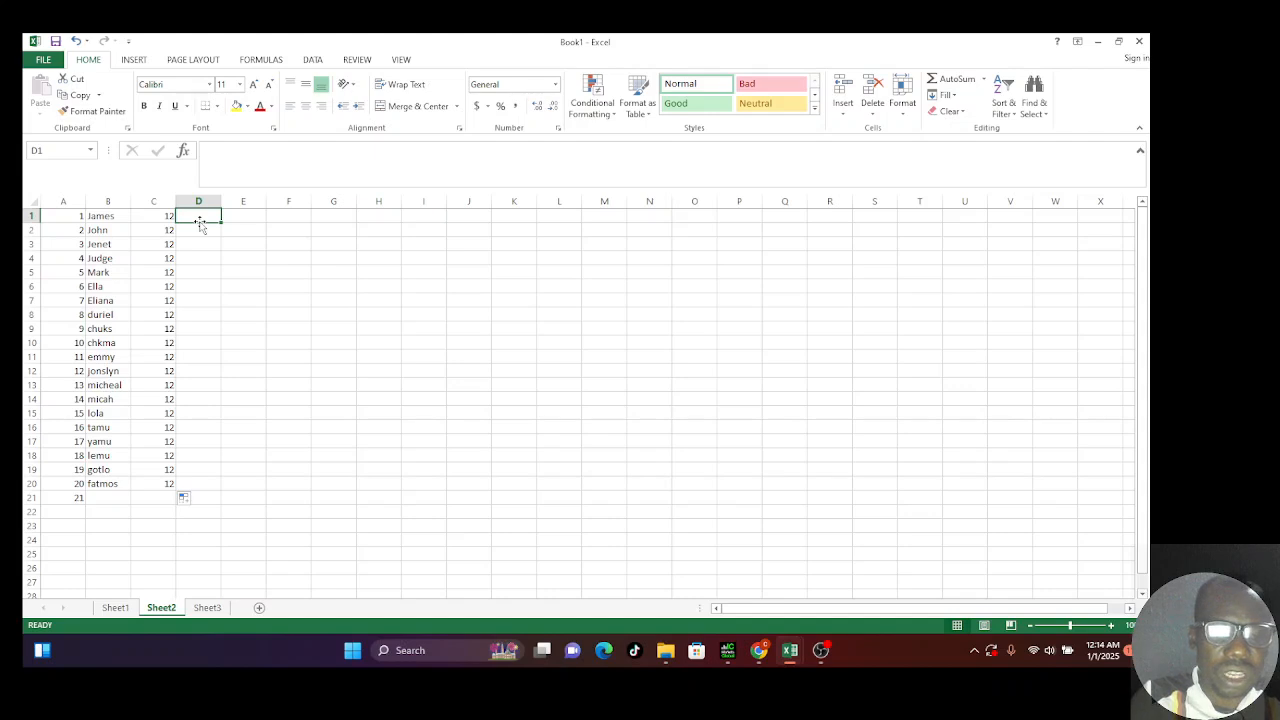
Step: Enter salaries 1230 in D1 and 1259 in D2
text(12)
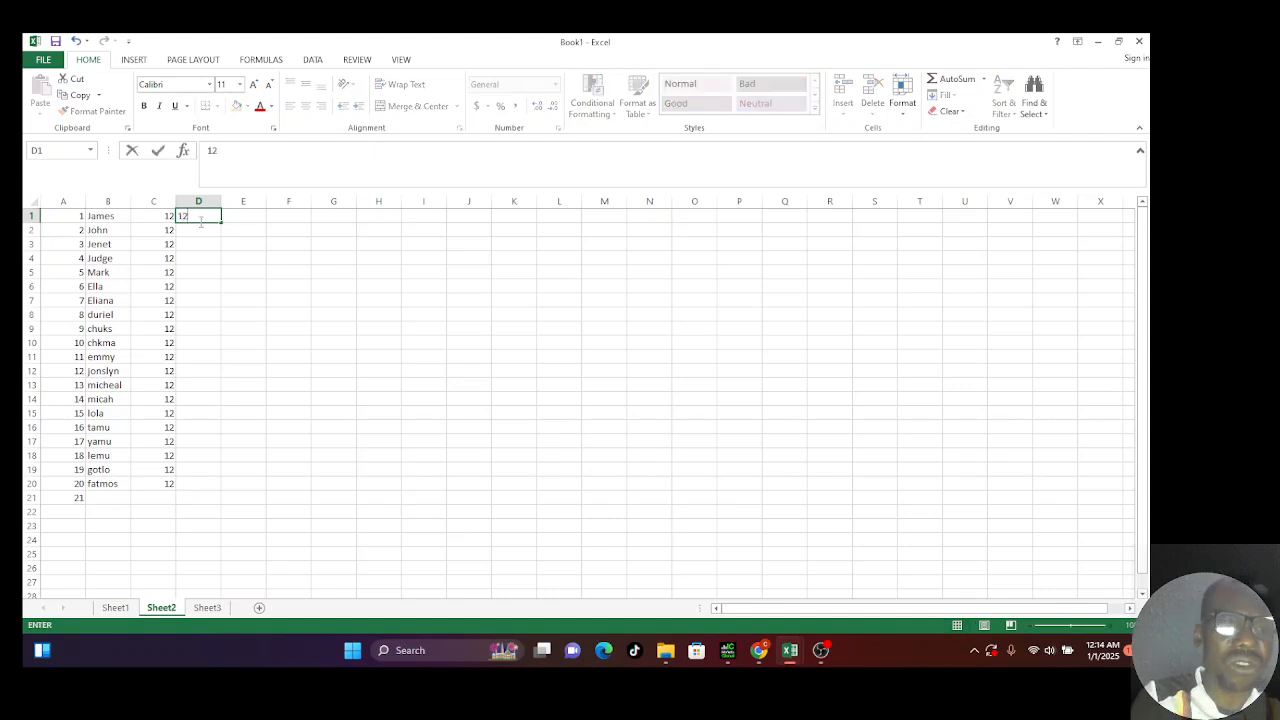
text(30)
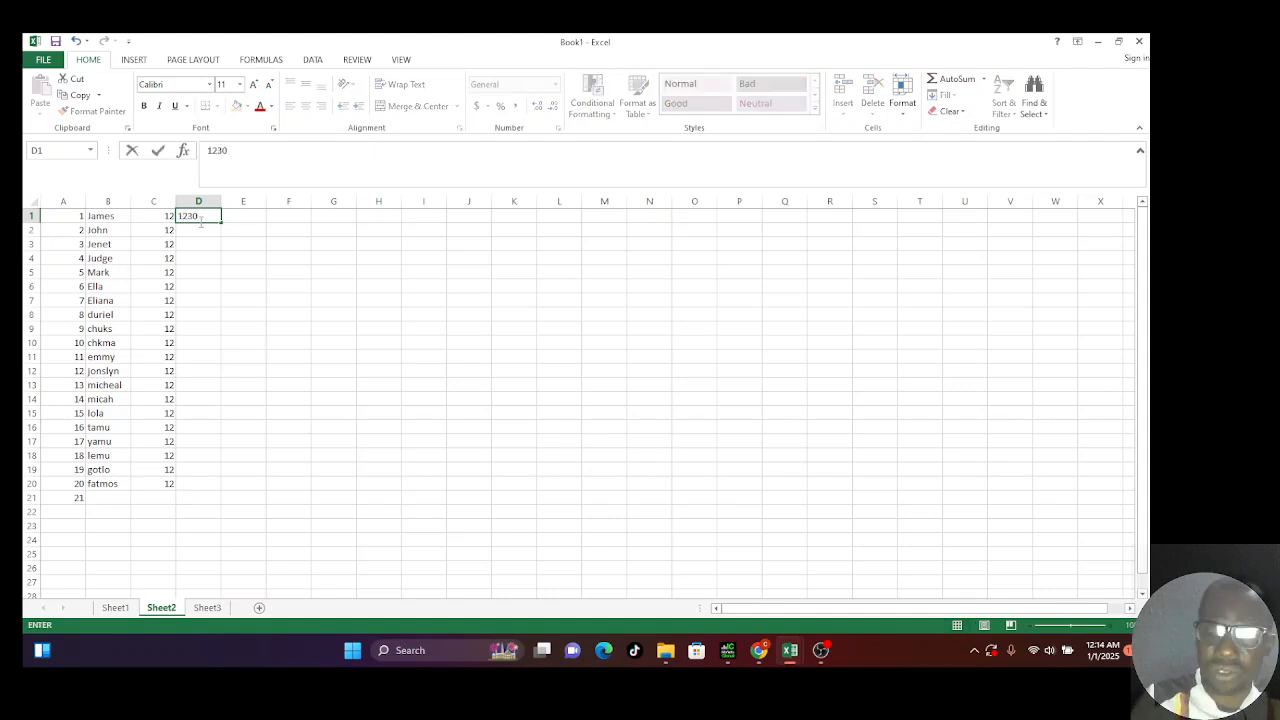
key(Return)
text(1)
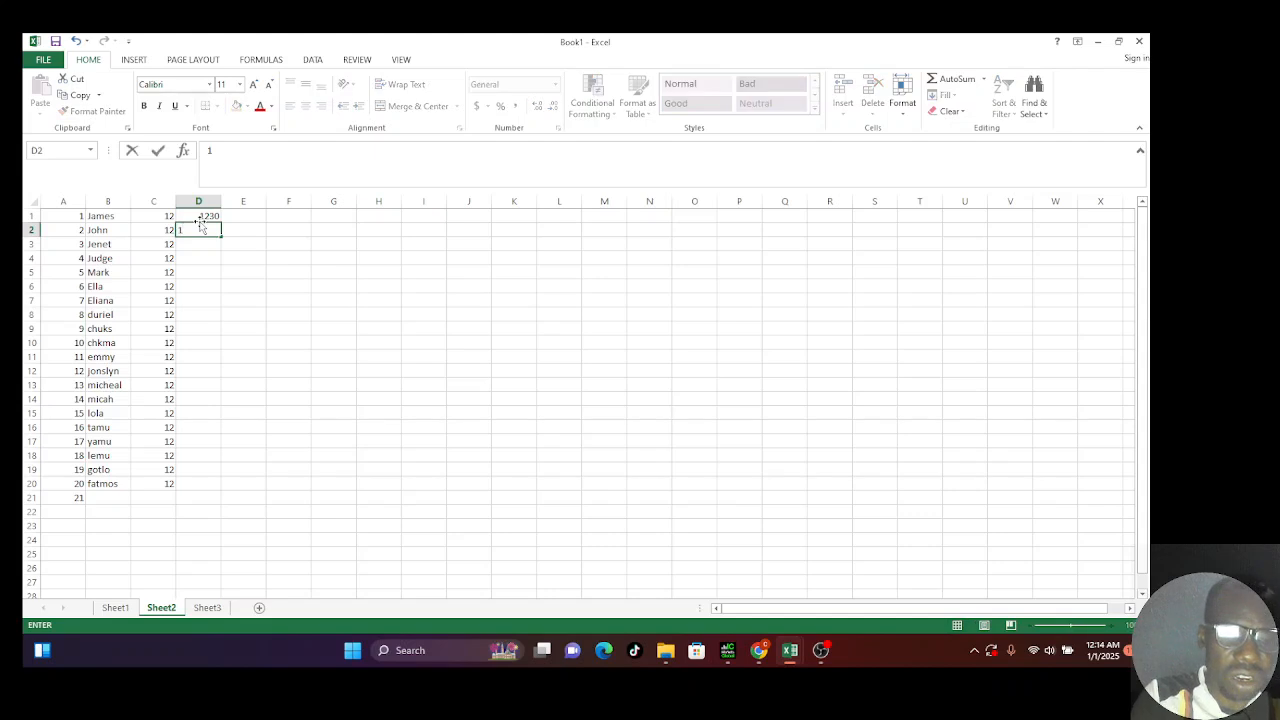
text(259)
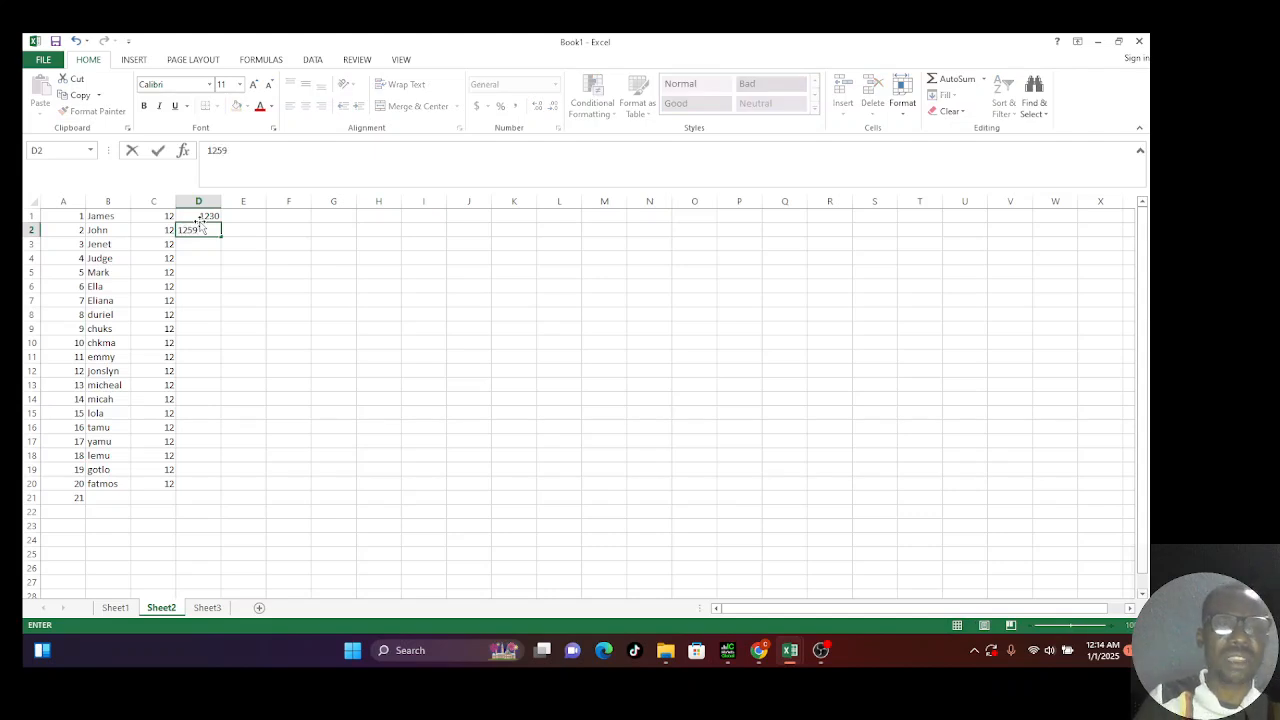
click(197, 284)
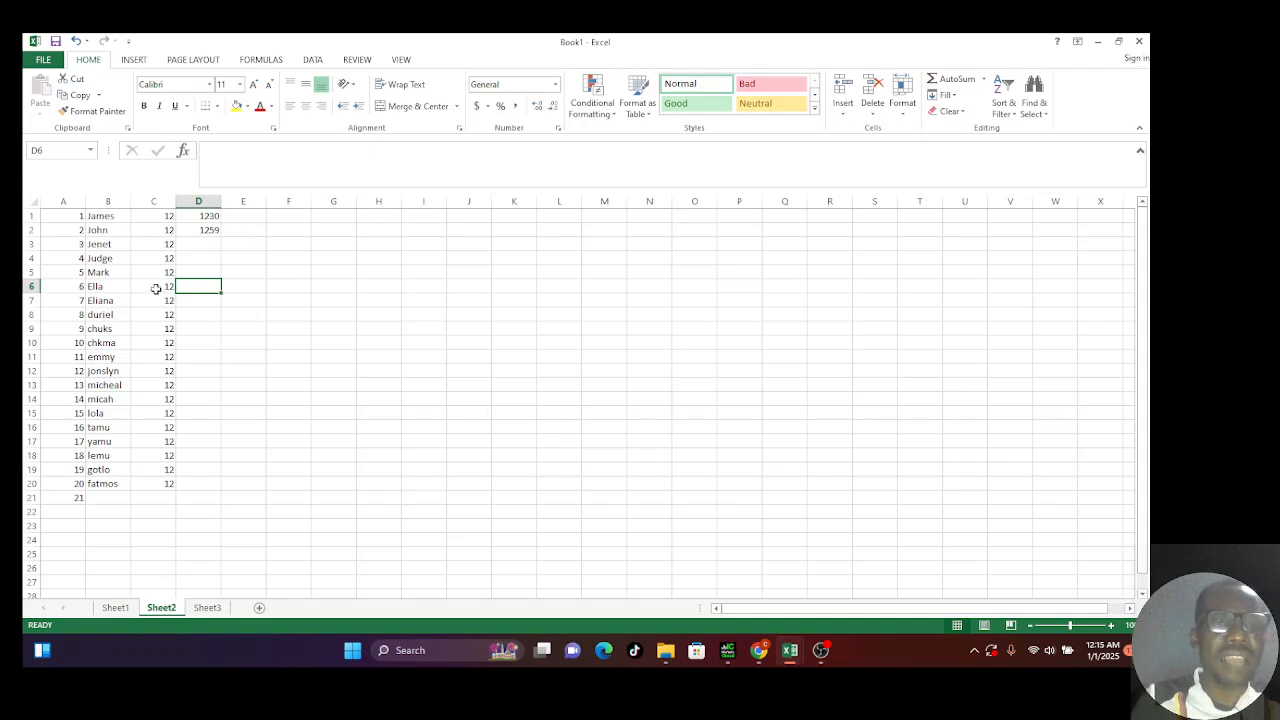
click(100, 276)
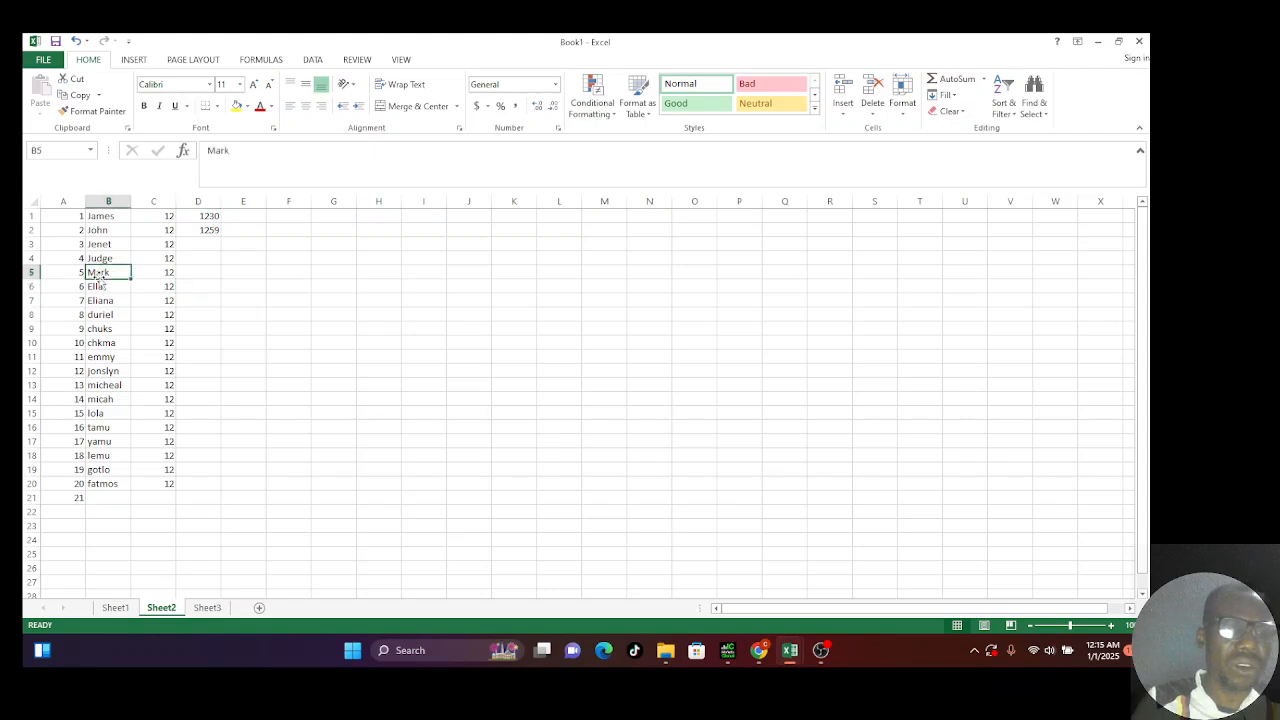
click(294, 324)
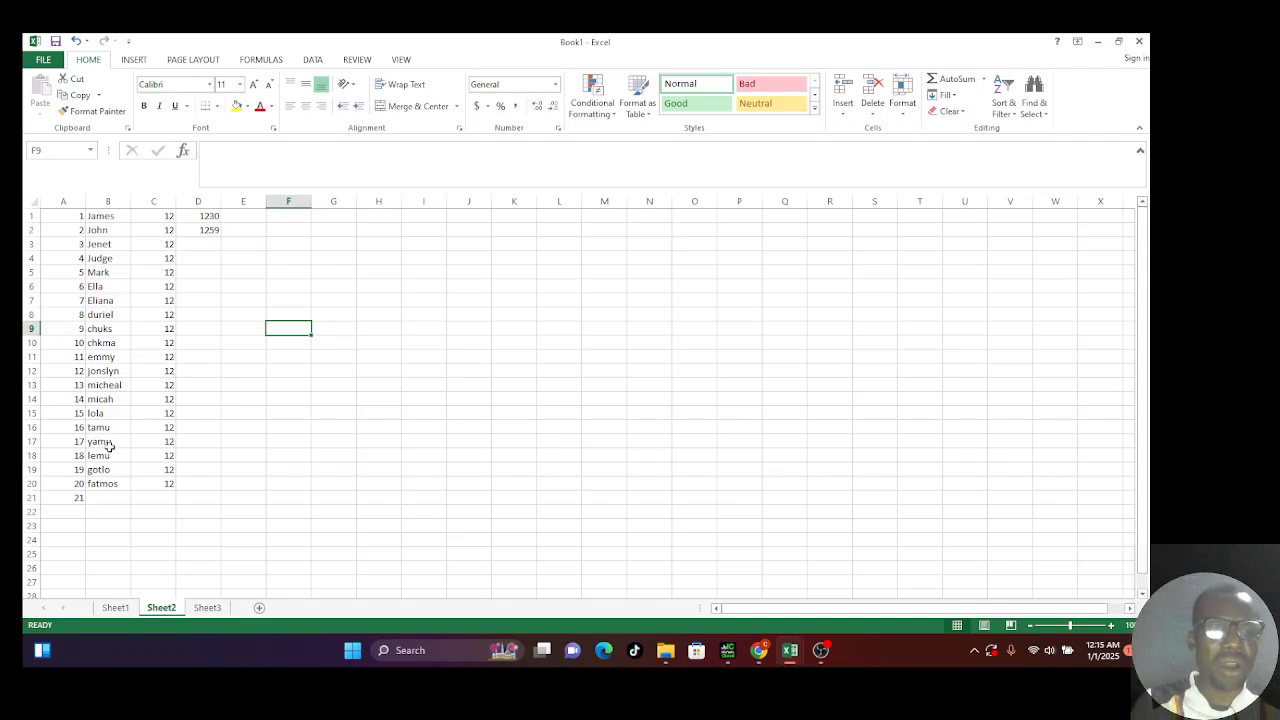
Step: Clear cell B17 and retype the name yamu
click(110, 443)
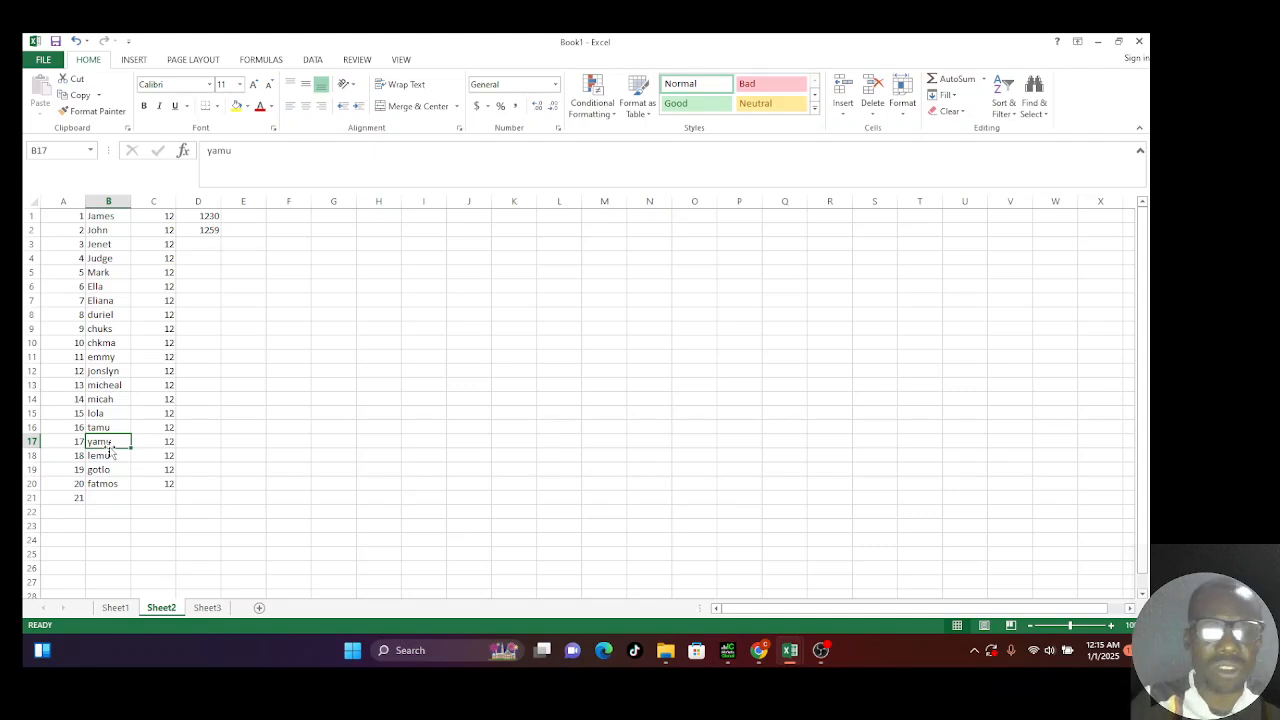
key(BackSpace)
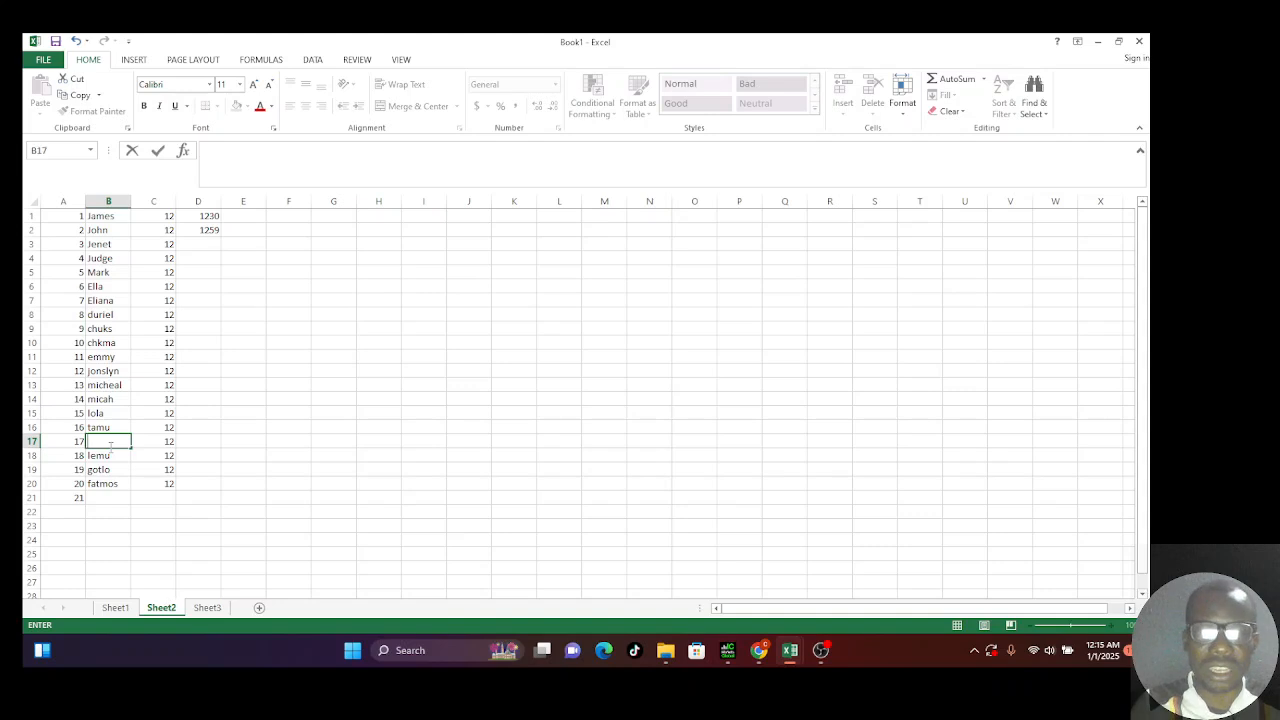
text(yamu)
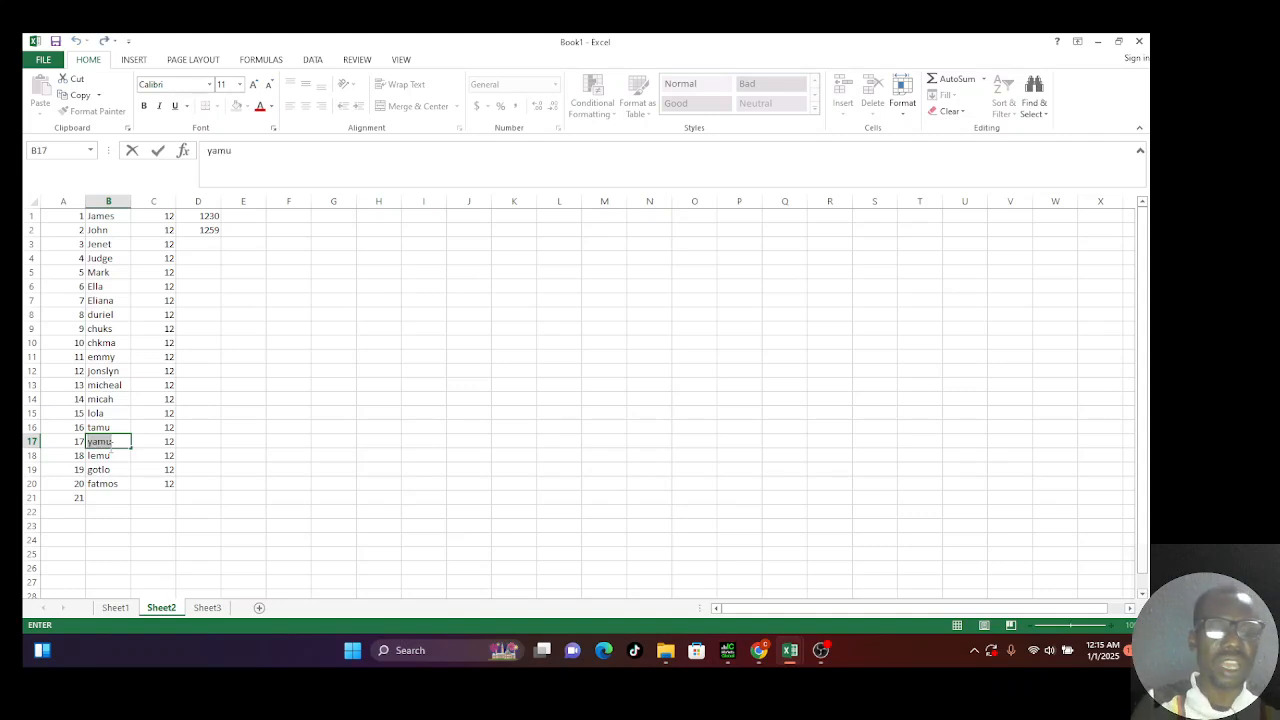
click(267, 440)
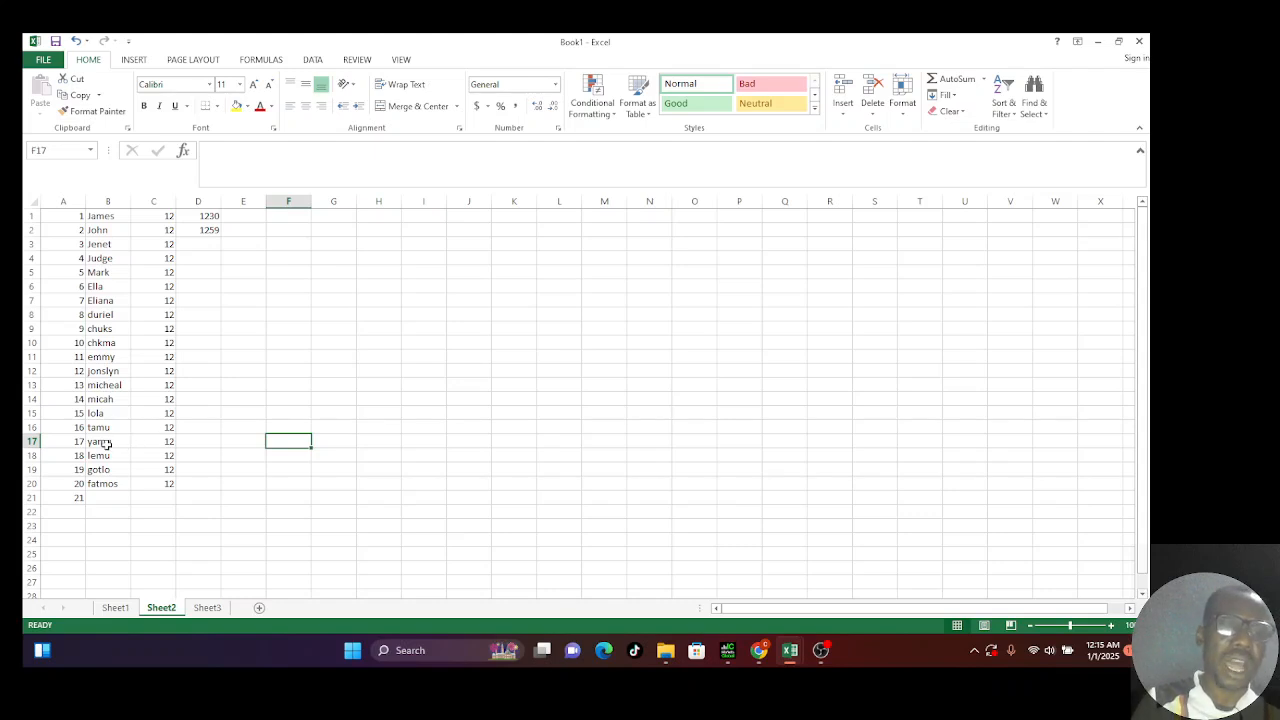
Step: Edit B17 in place, replacing the leading y with T so it reads Tamu
click(97, 444)
key(ctrl+Down)
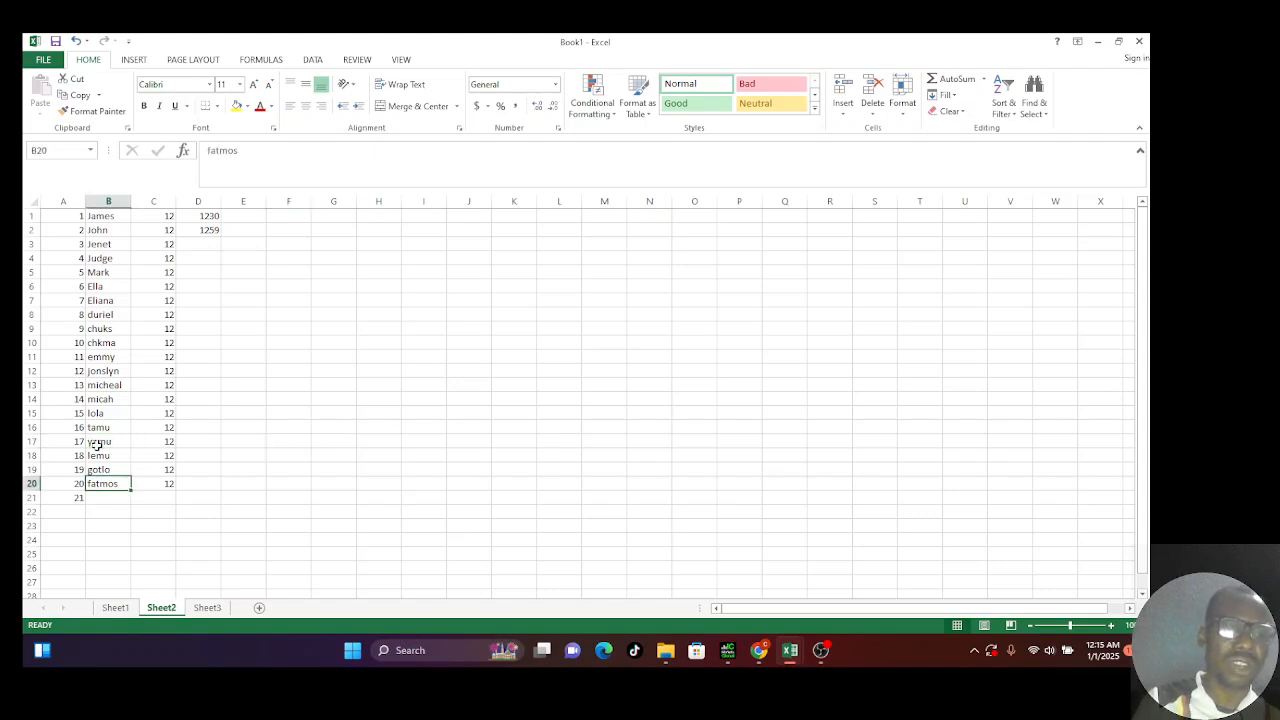
click(96, 444)
key(ctrl+Down)
click(96, 444)
key(ctrl+Down)
click(116, 444)
double_click(113, 442)
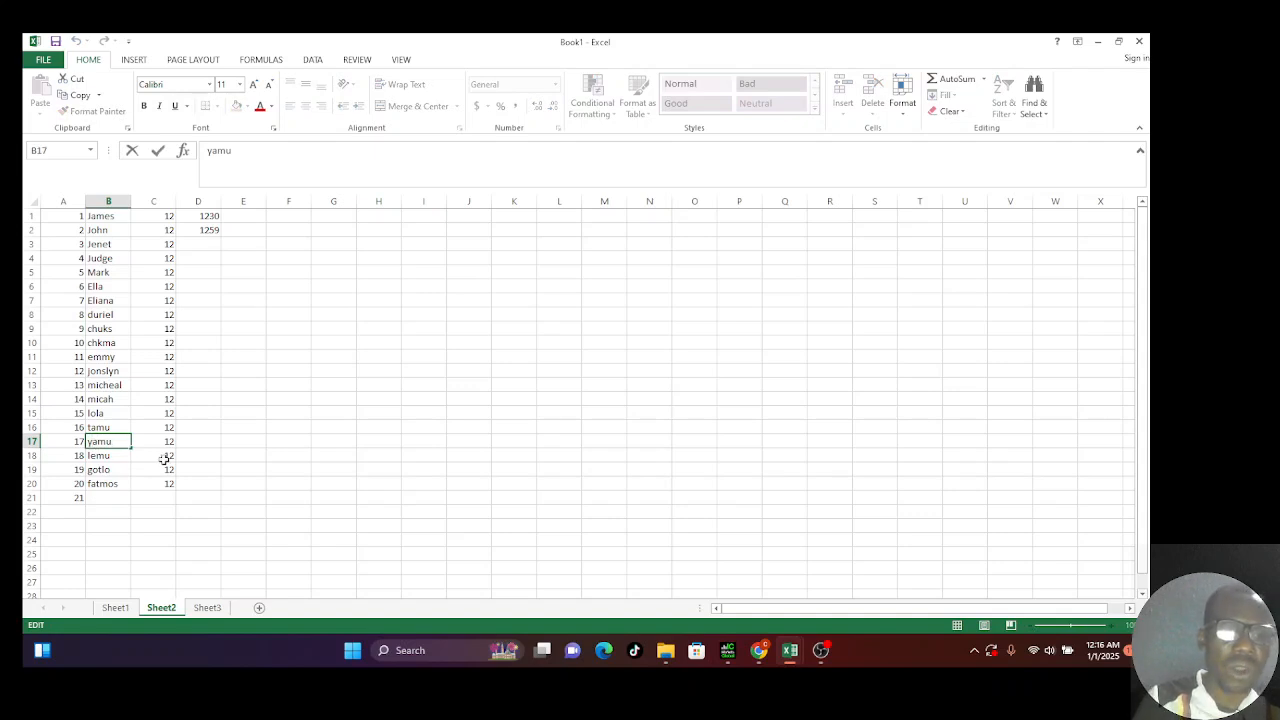
key(BackSpace)
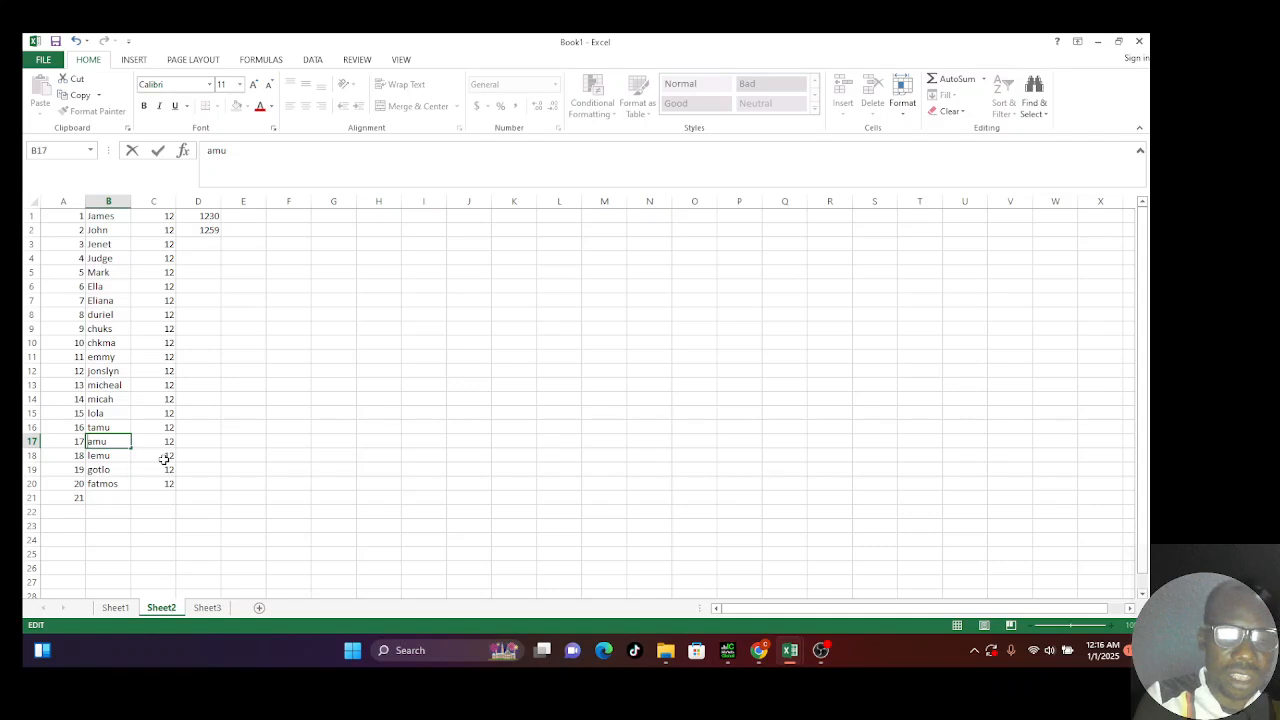
text(T)
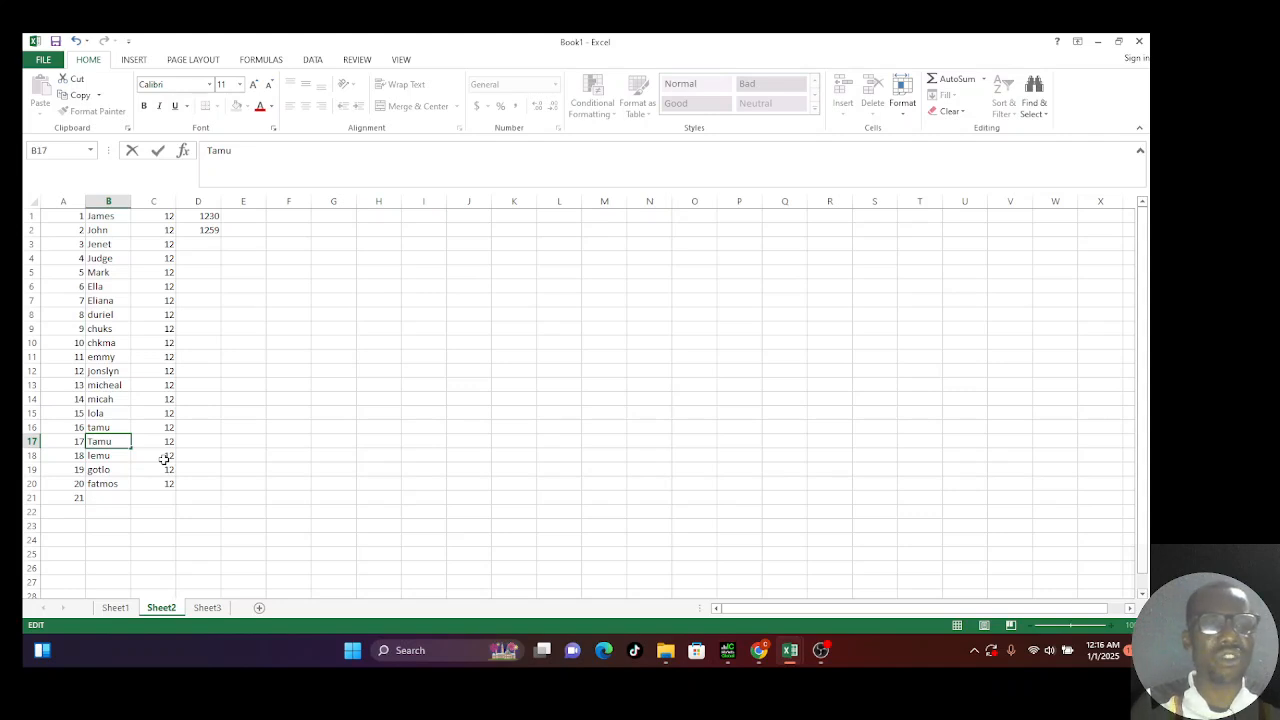
click(362, 347)
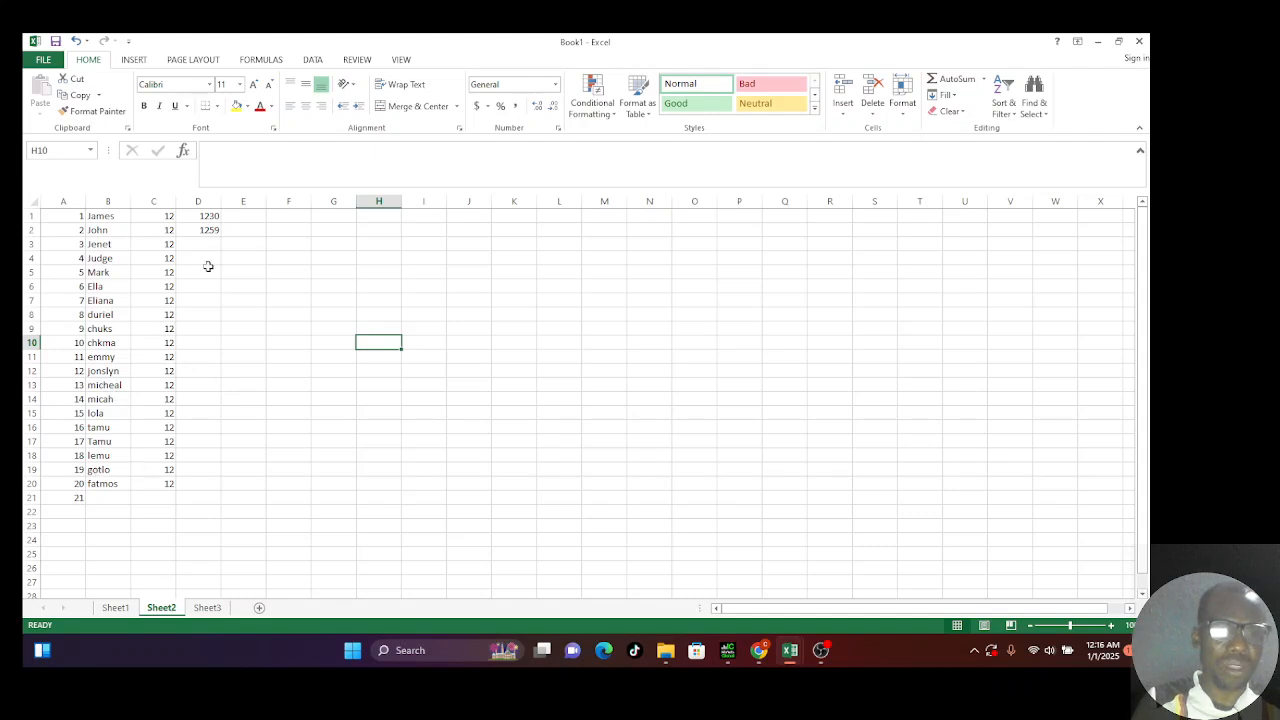
Step: Copy the 1230/1259 pair from D1:D2 and paste it into D3:D6
drag(211, 218, 214, 234)
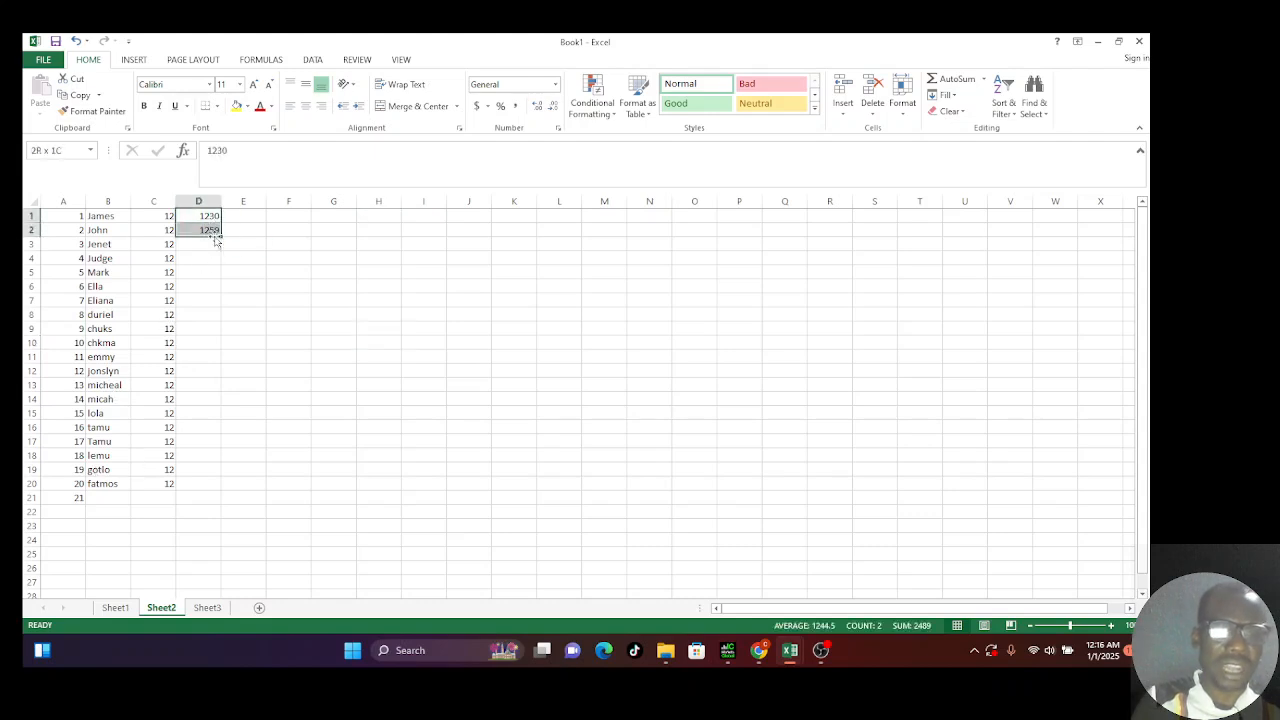
key(ctrl+c)
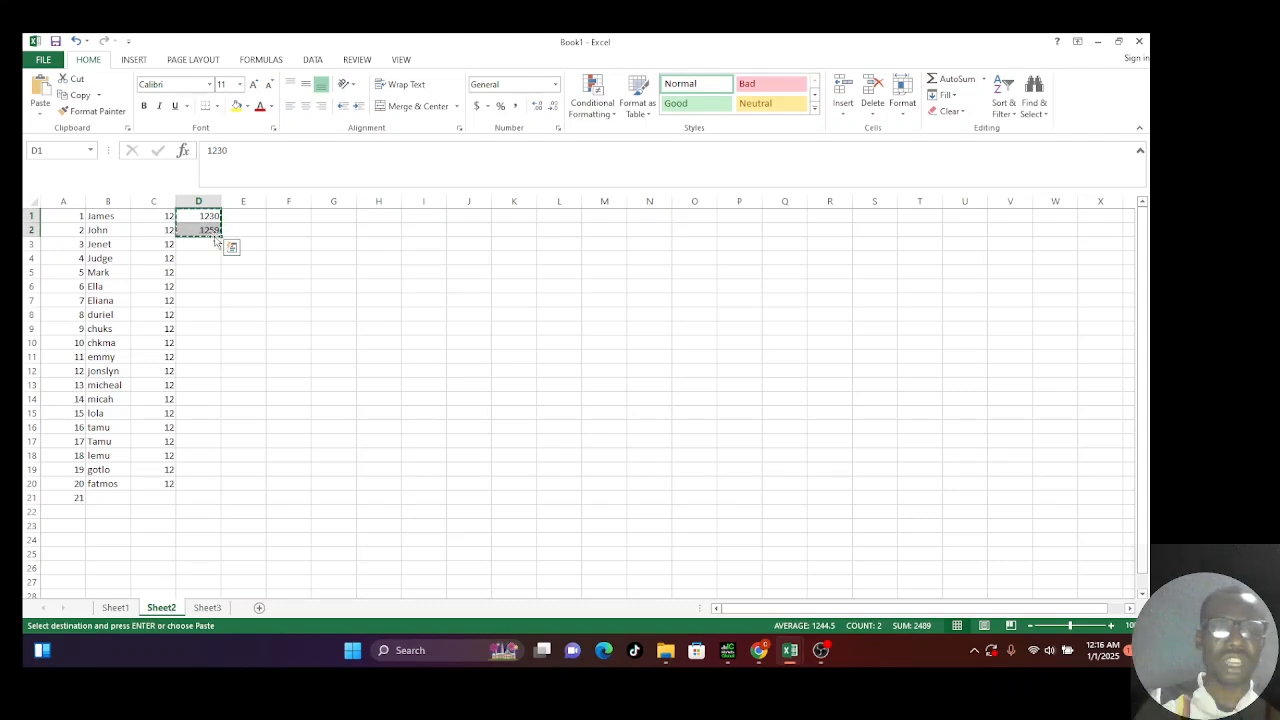
drag(210, 246, 209, 284)
key(ctrl+v)
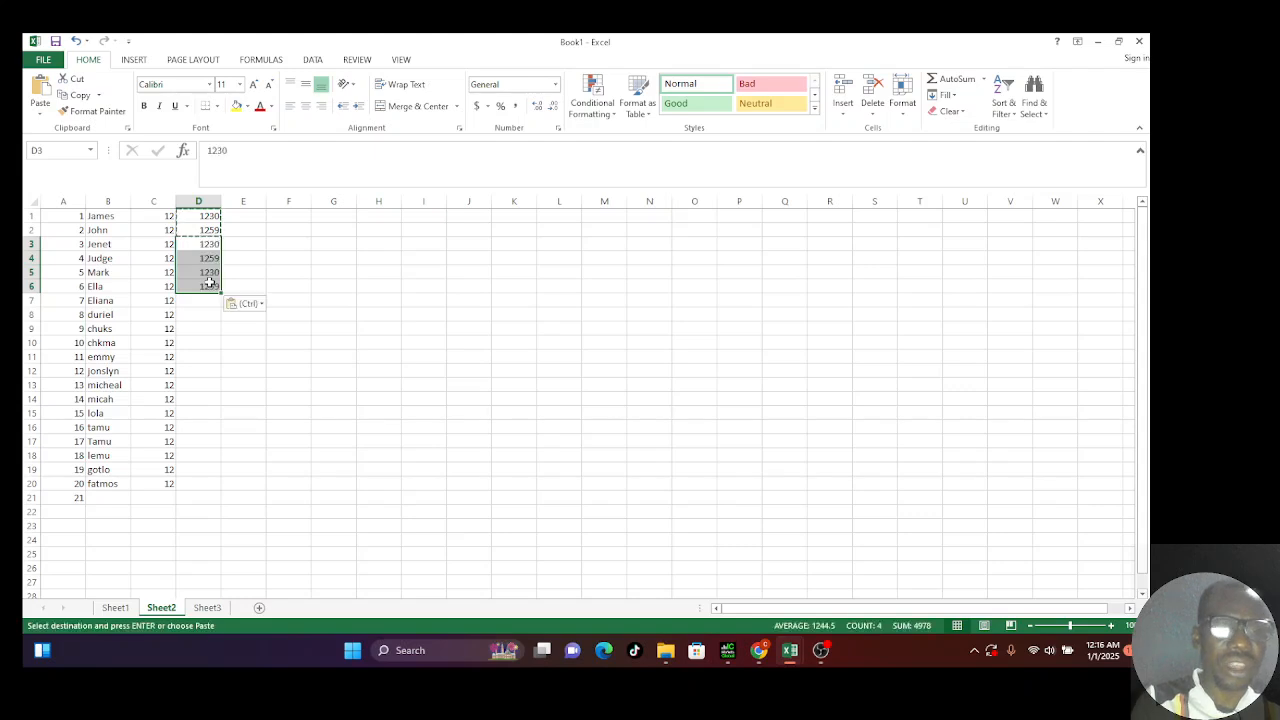
double_click(252, 285)
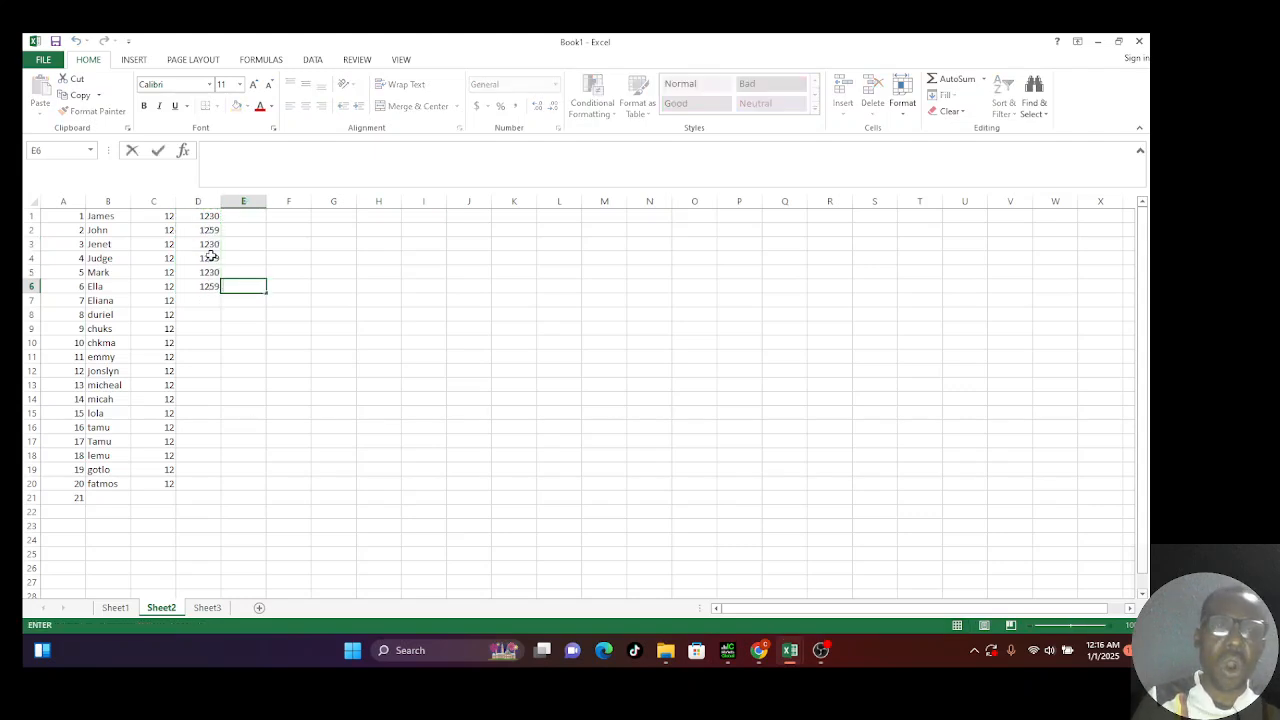
click(211, 256)
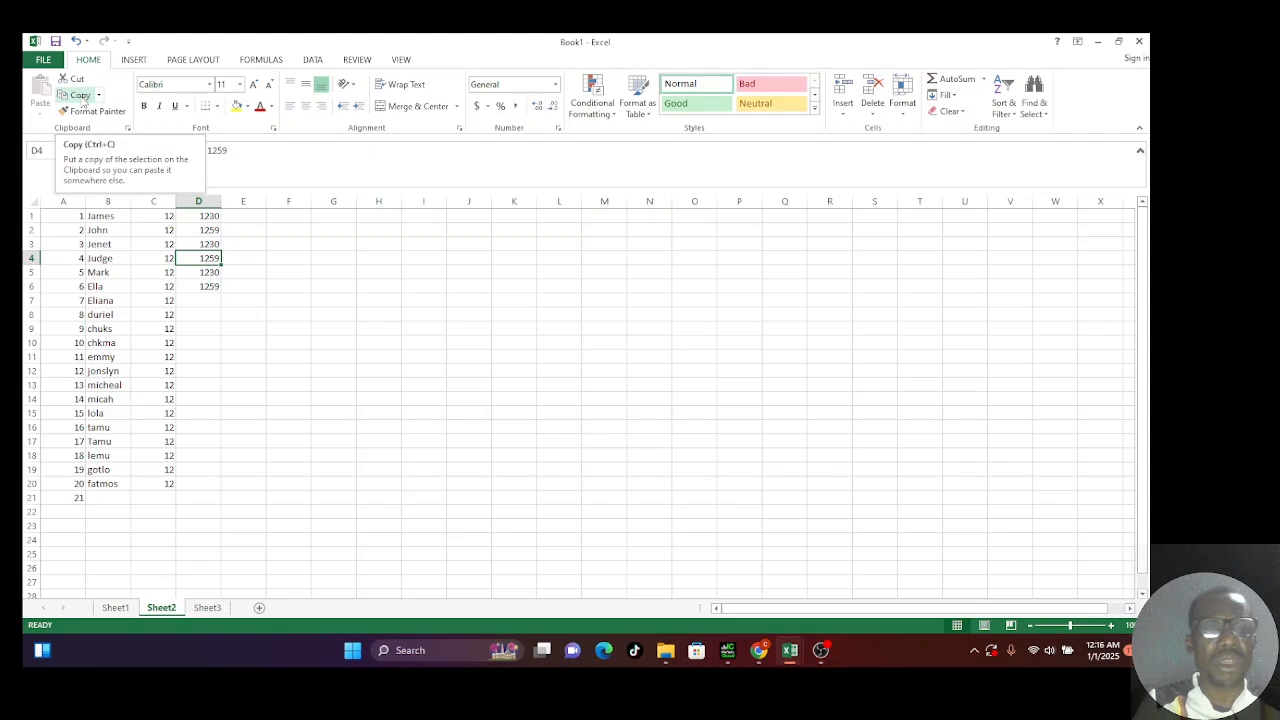
click(213, 263)
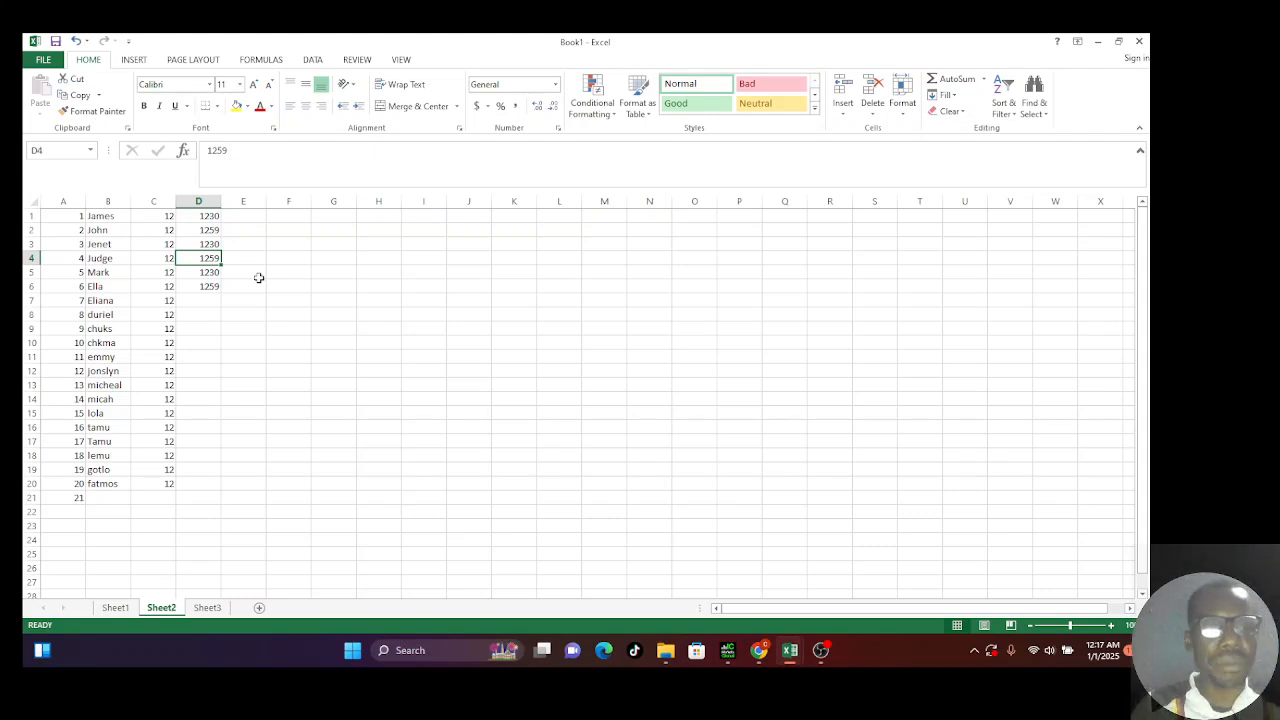
click(200, 302)
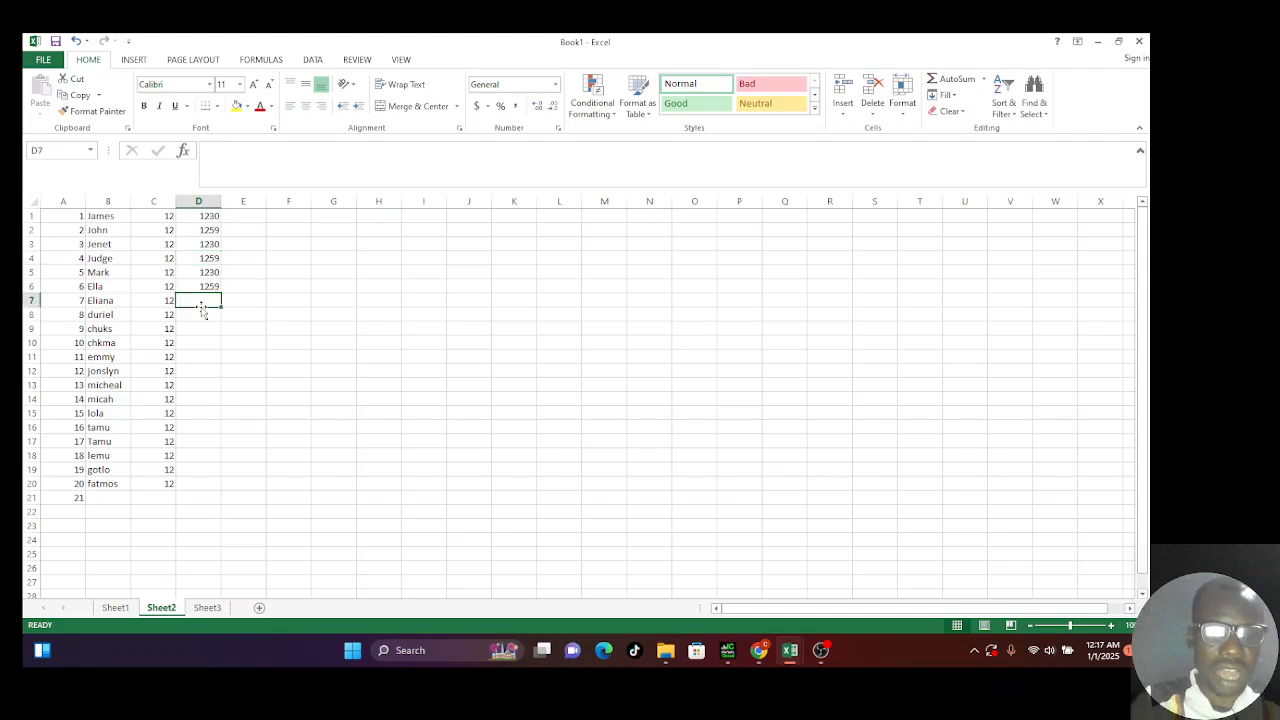
text(12)
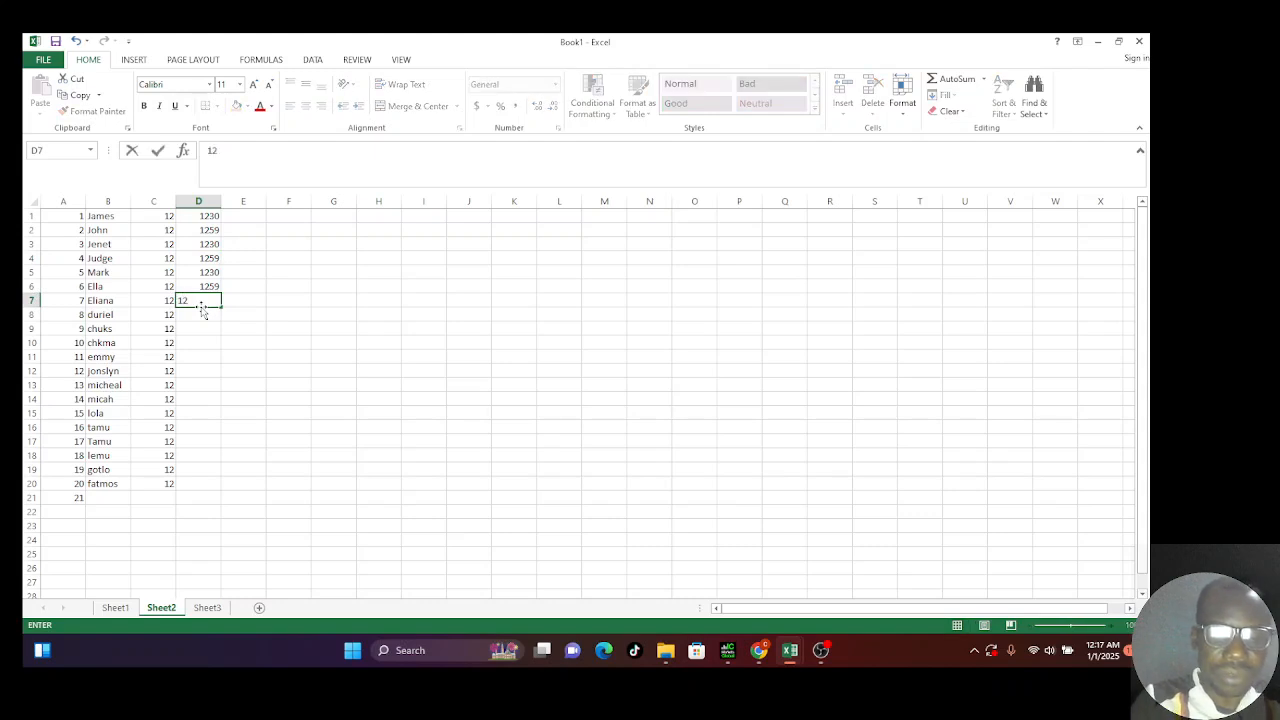
text(400)
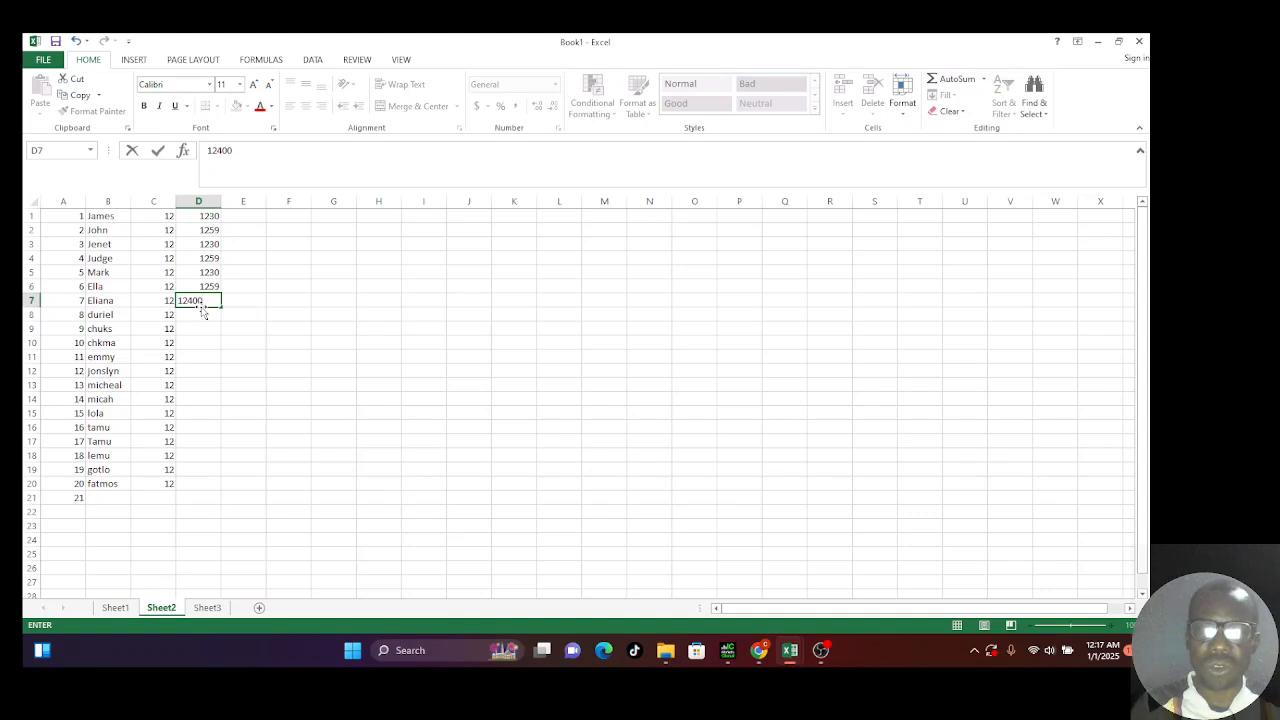
key(Return)
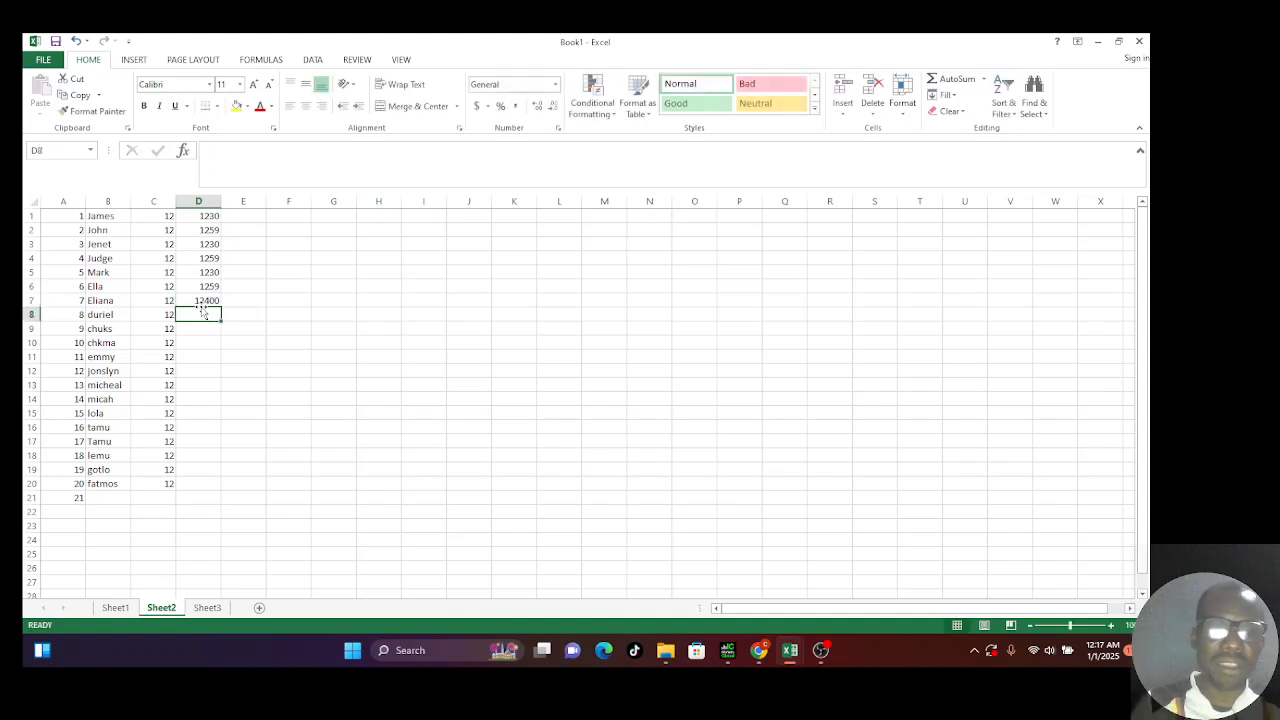
key(Return)
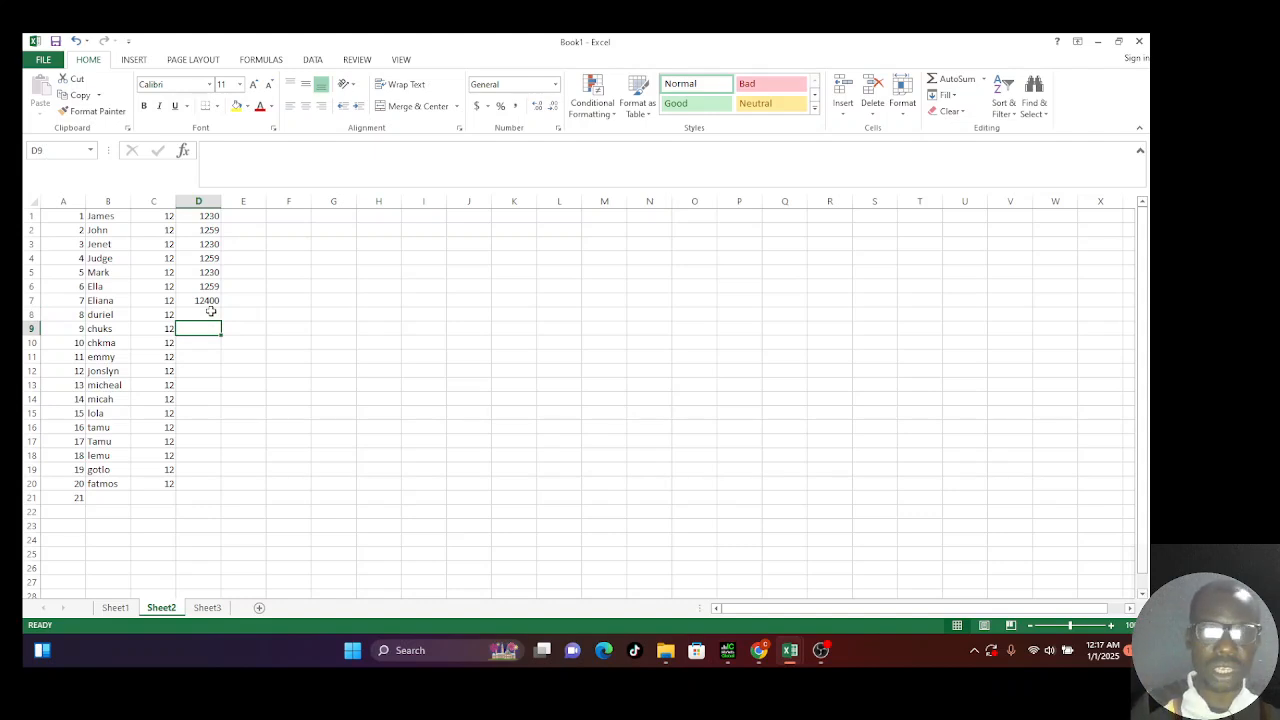
shift+click(211, 311)
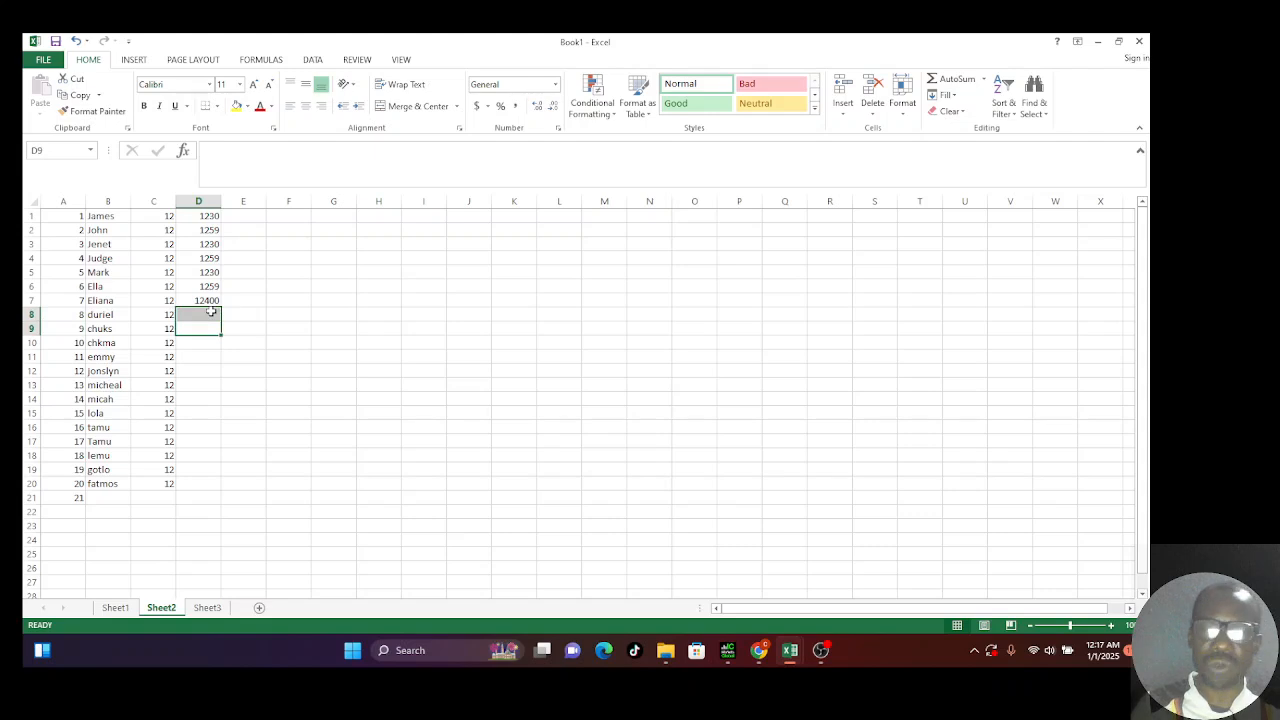
key(Right)
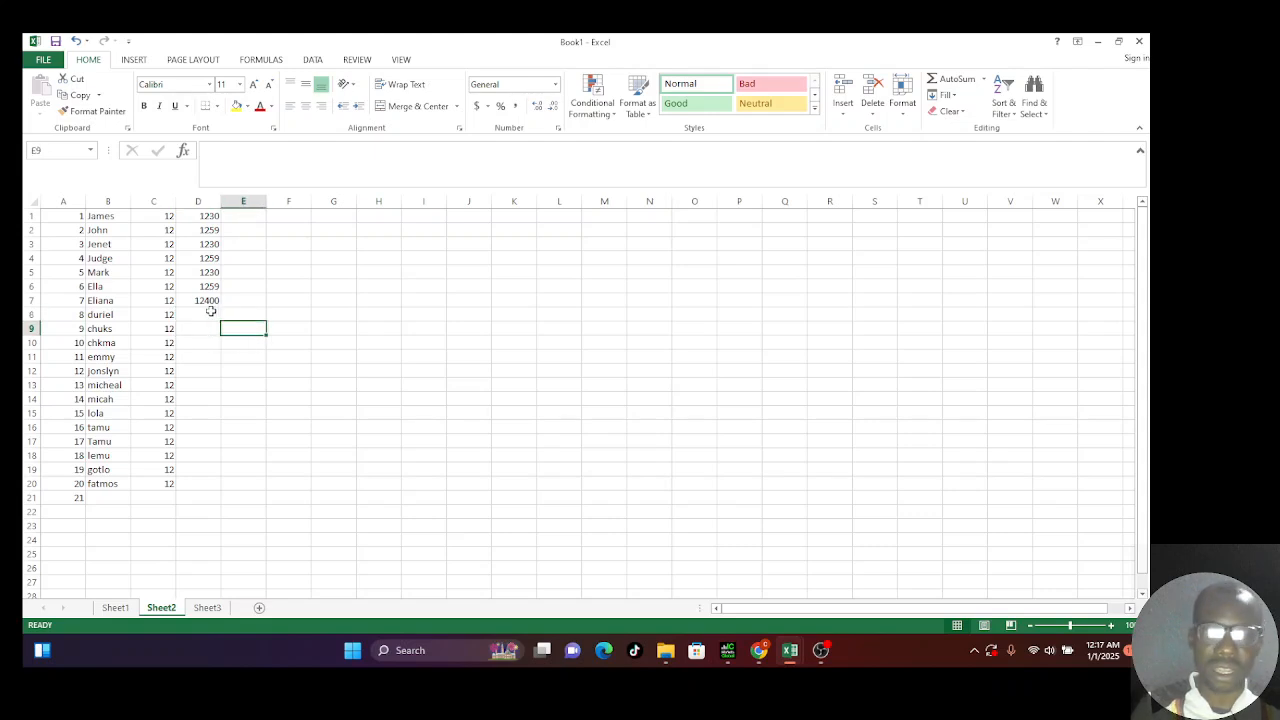
key(Left)
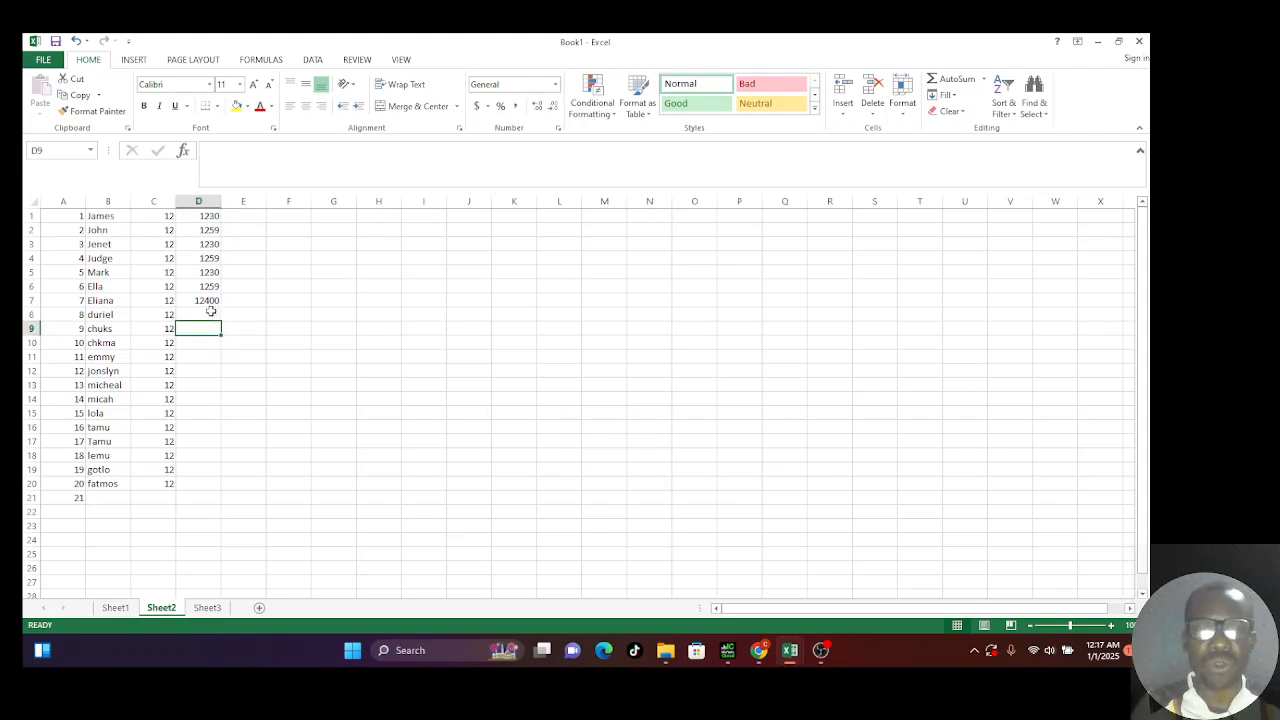
key(Right)
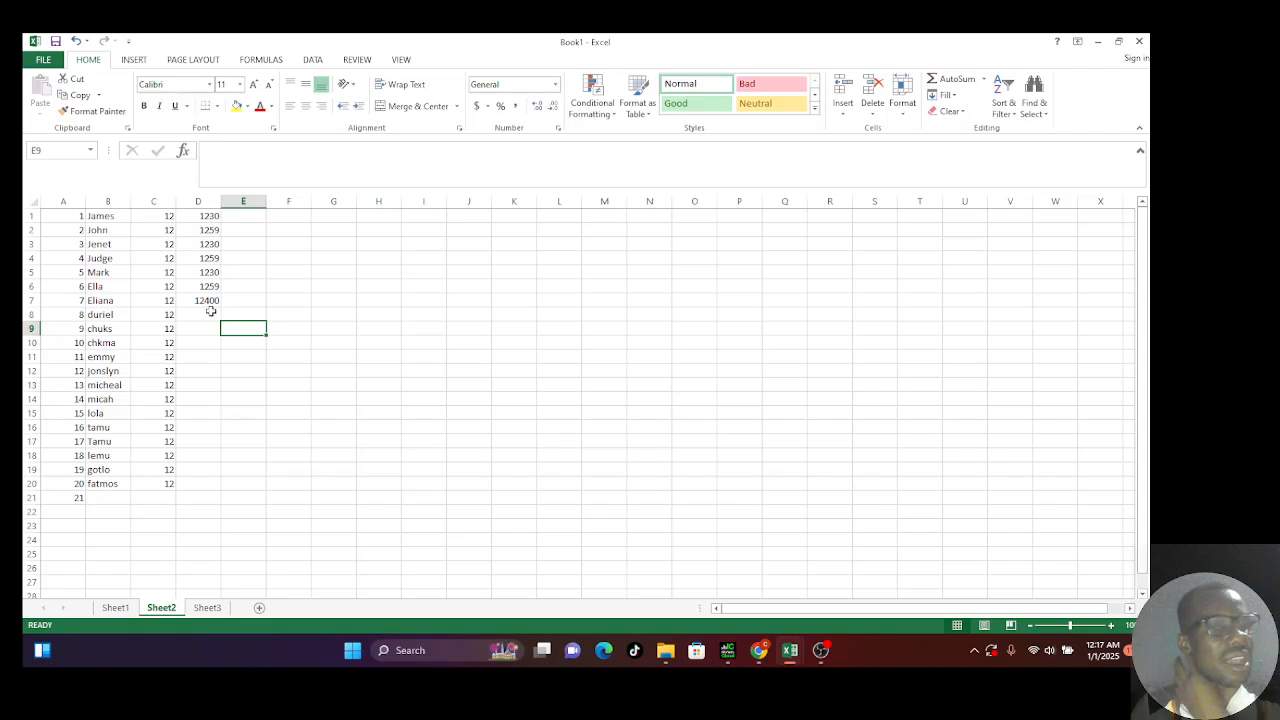
key(Right)
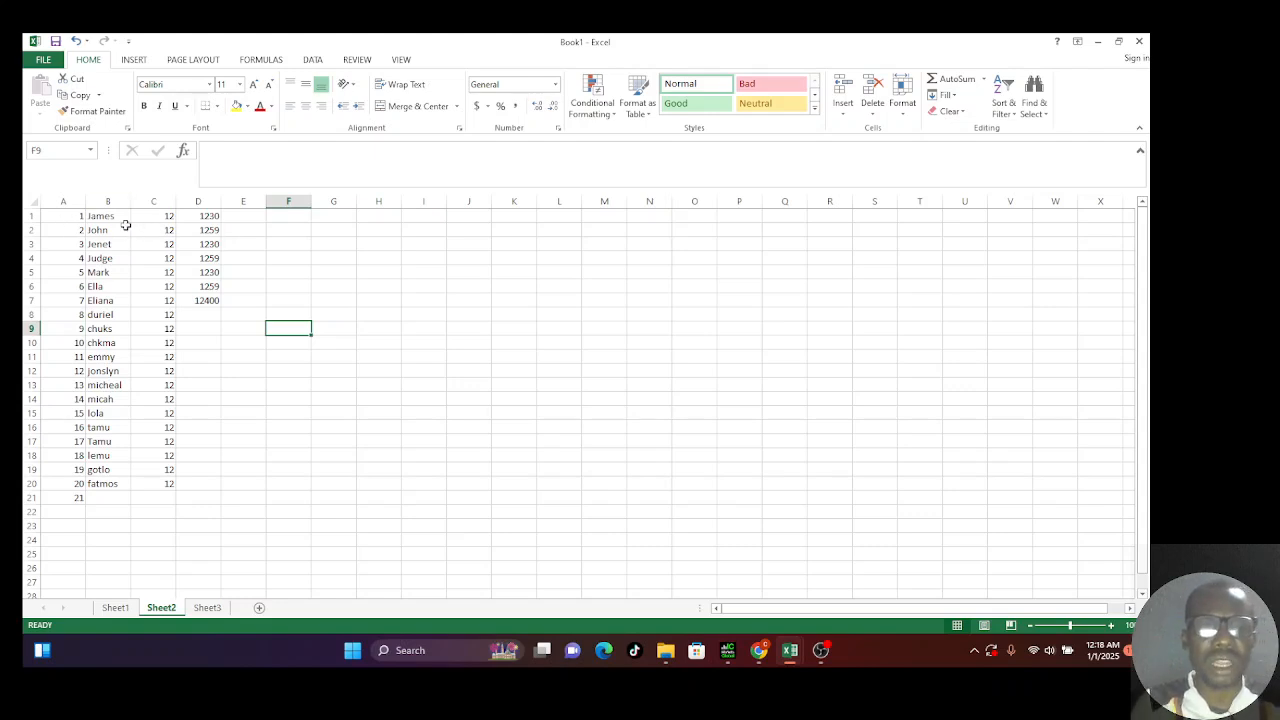
Step: Insert a blank row above the first row of the staff list
click(21, 217)
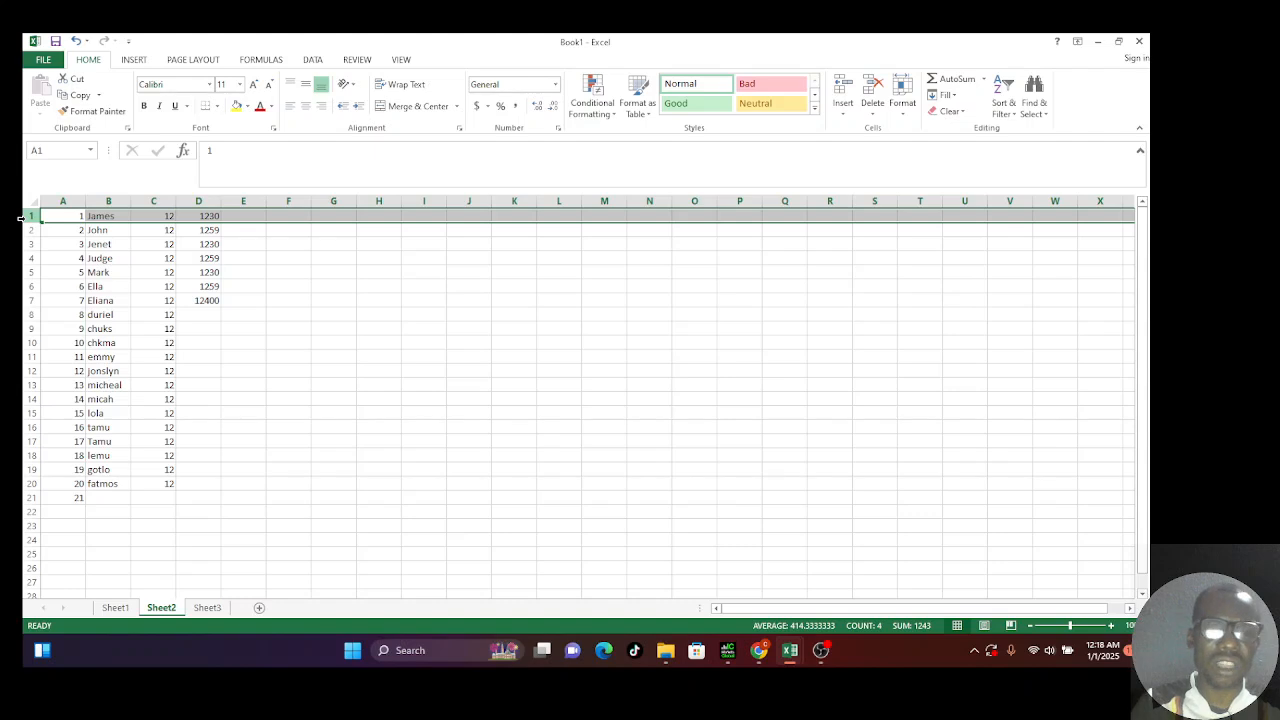
right_click(22, 218)
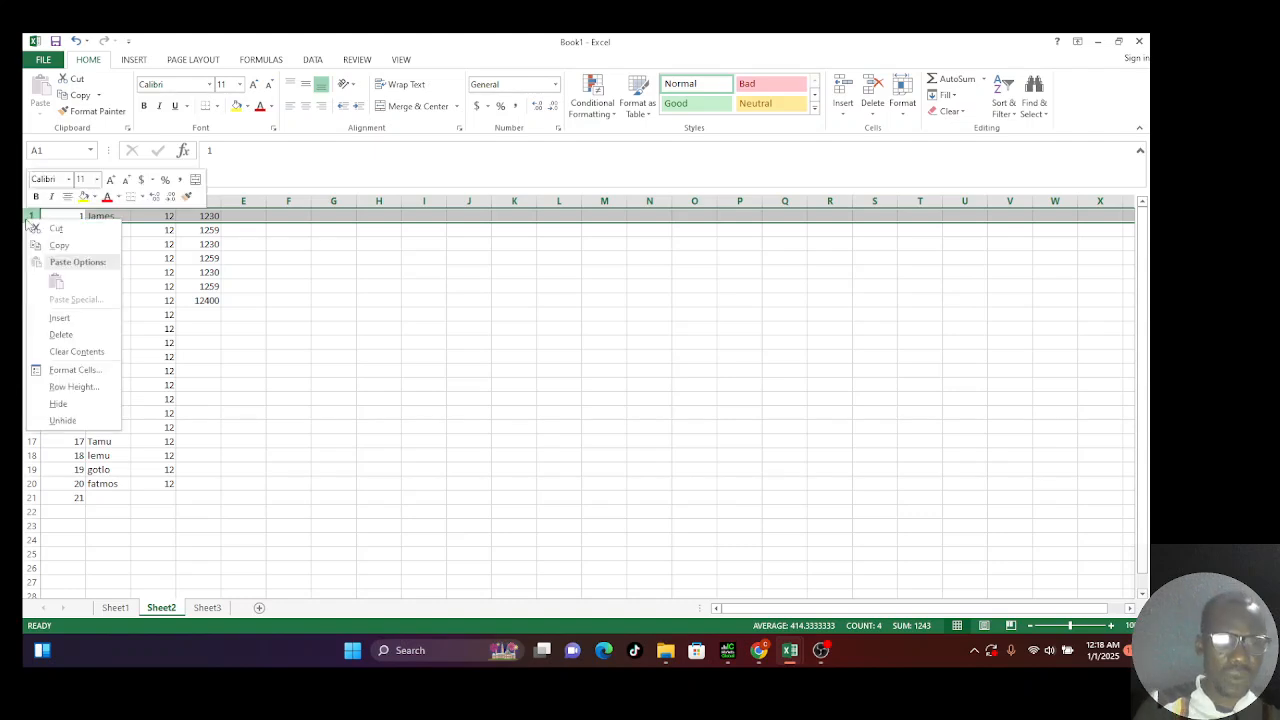
click(80, 317)
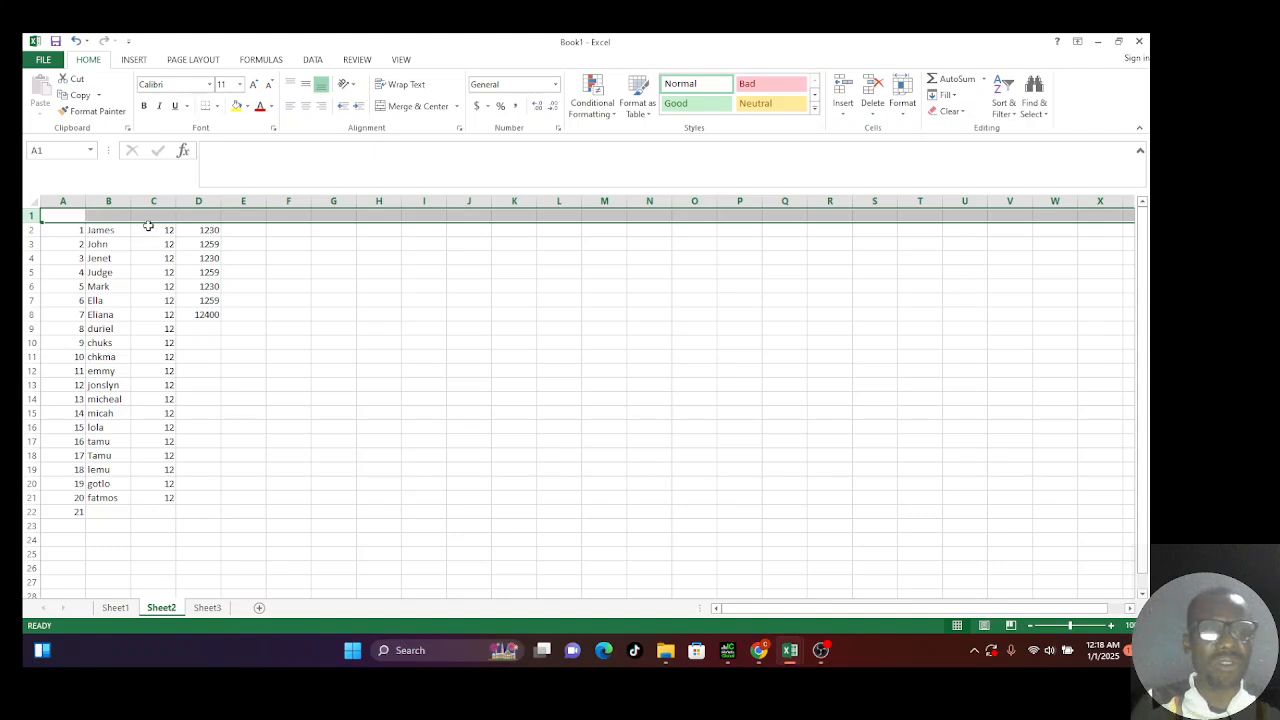
click(284, 286)
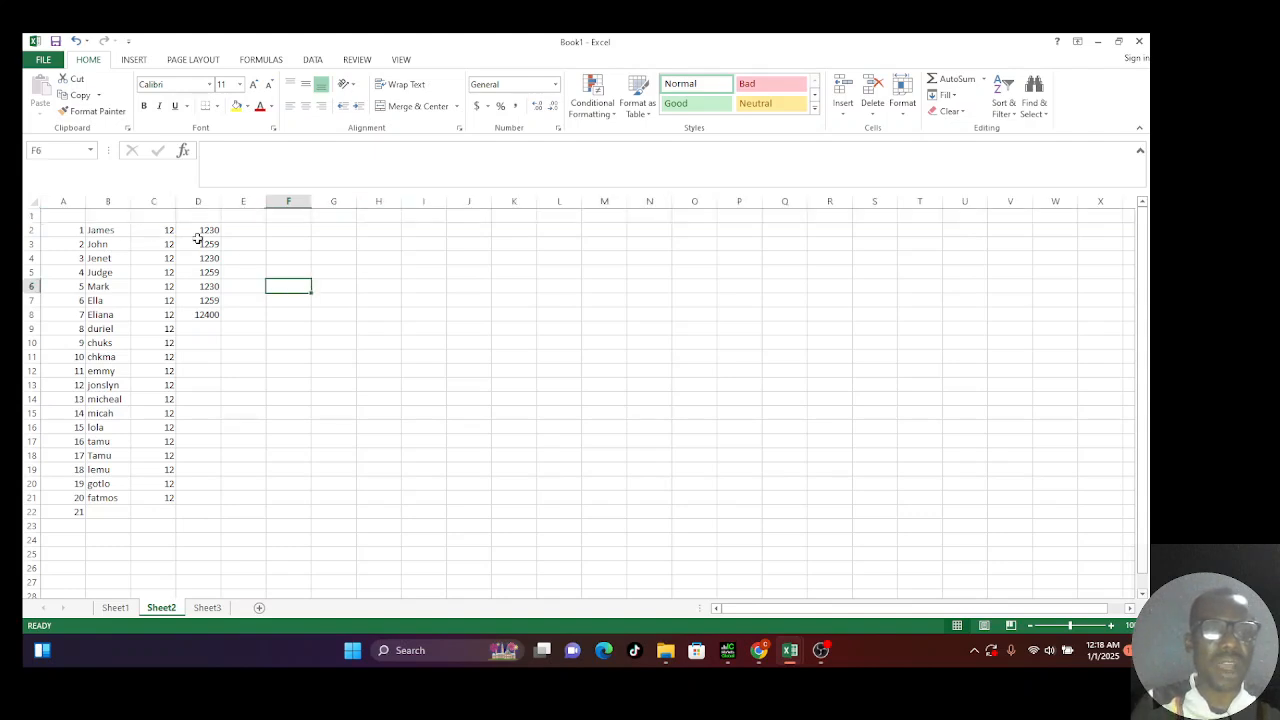
Step: Insert a blank column at C, shifting the 12s to D and salaries to E
click(162, 197)
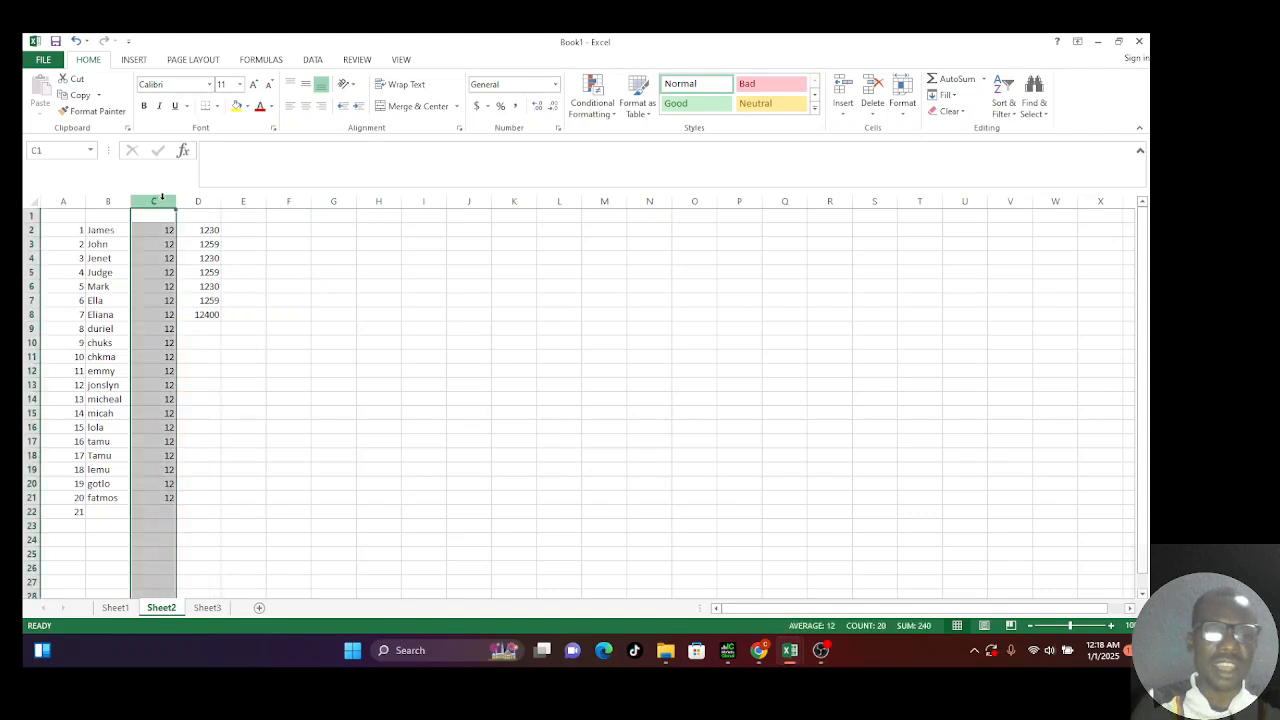
right_click(162, 197)
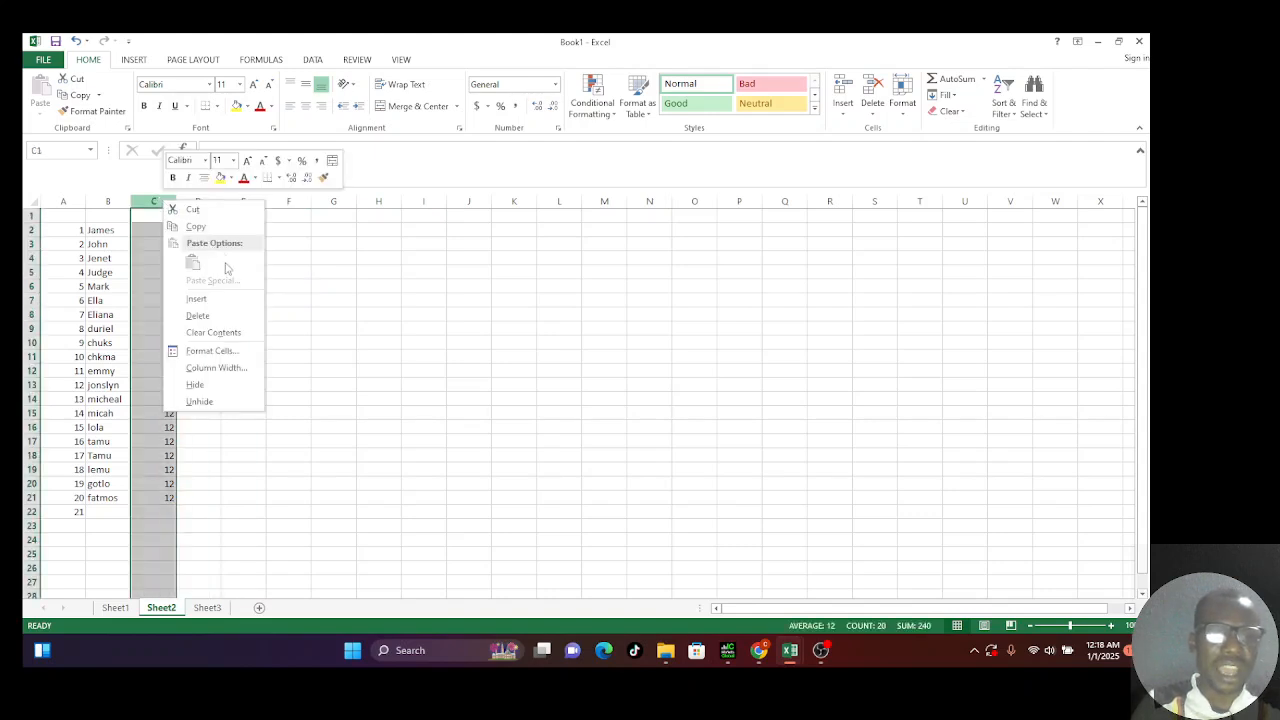
click(204, 300)
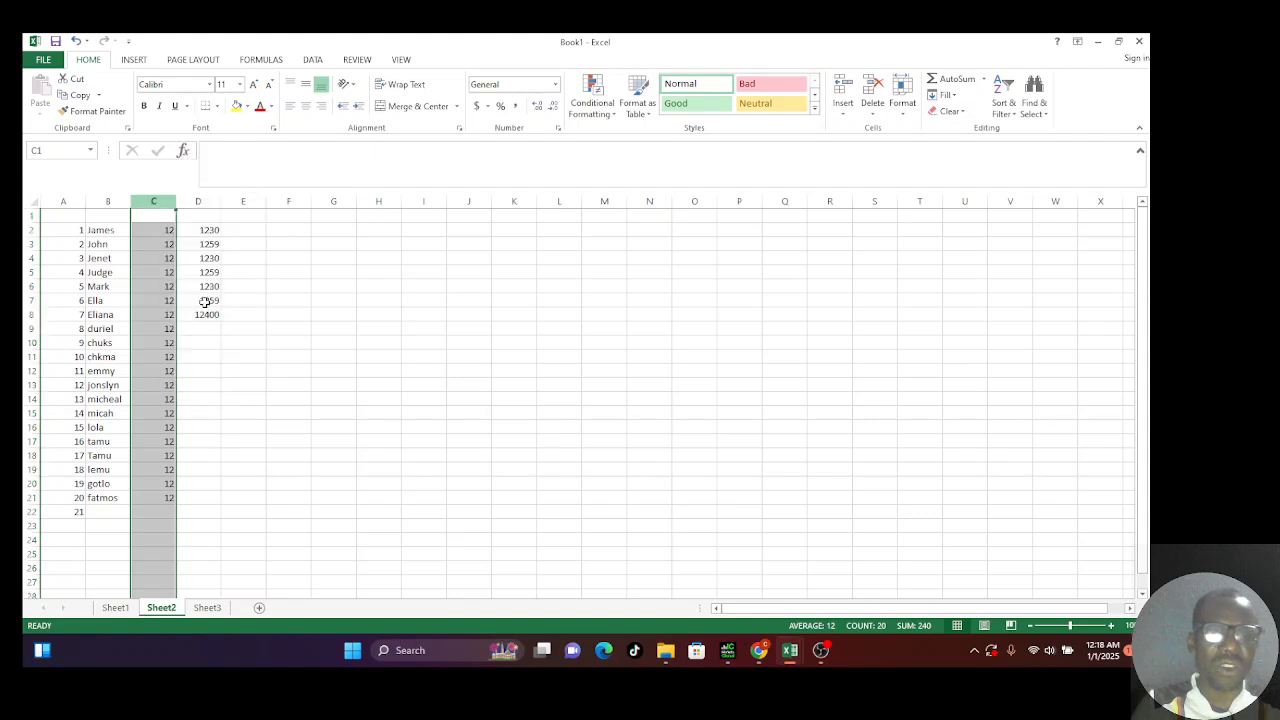
click(384, 361)
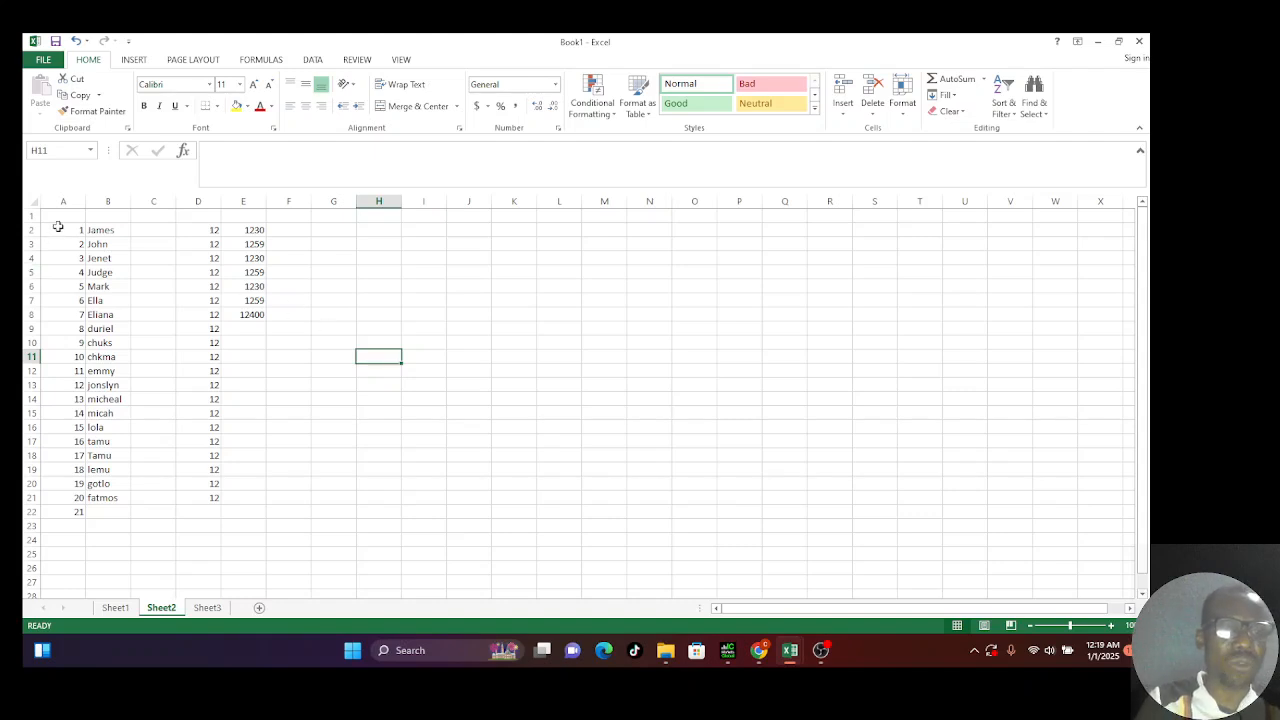
Step: Enter the headings 'dates' in A1 and 'names' in B1
click(58, 217)
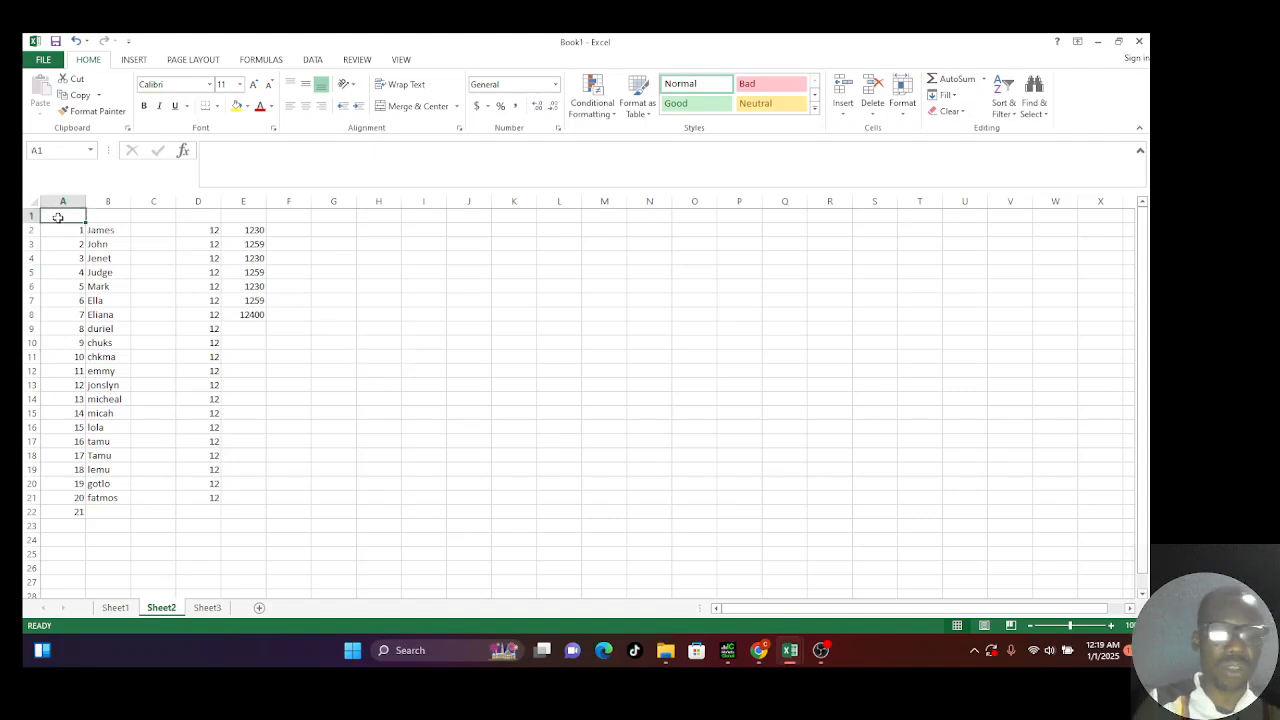
text(dates)
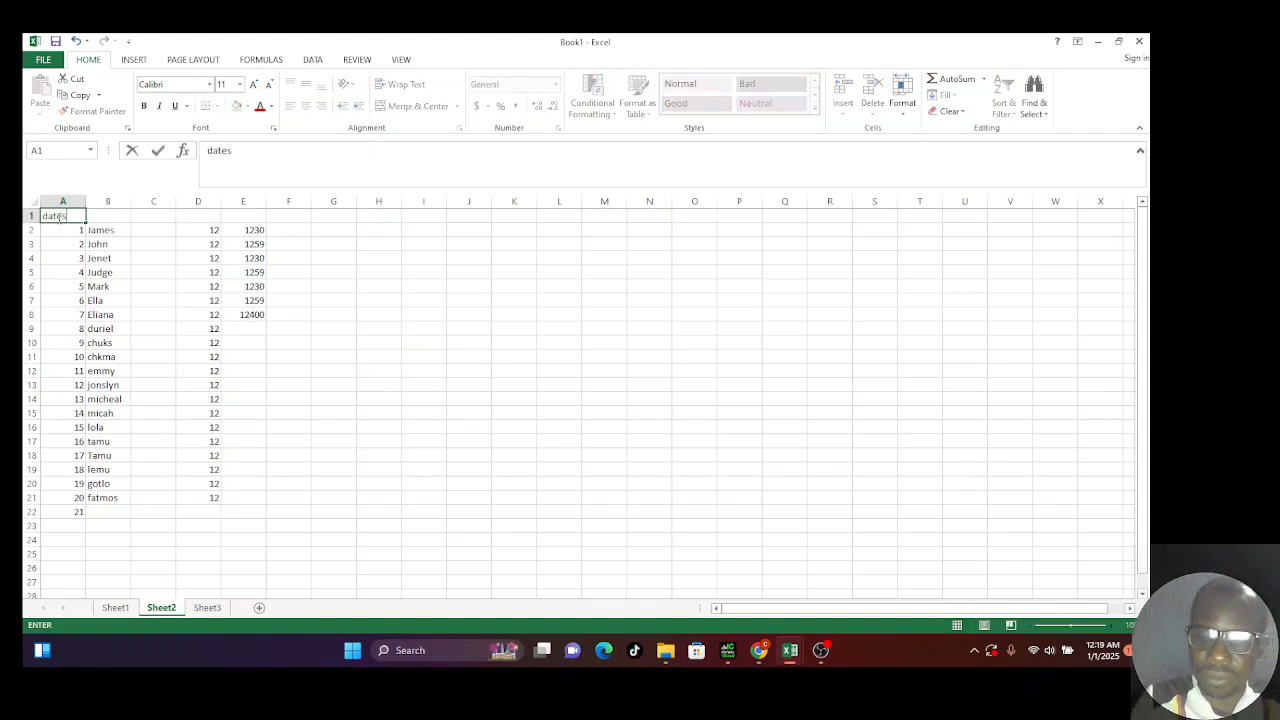
key(Tab)
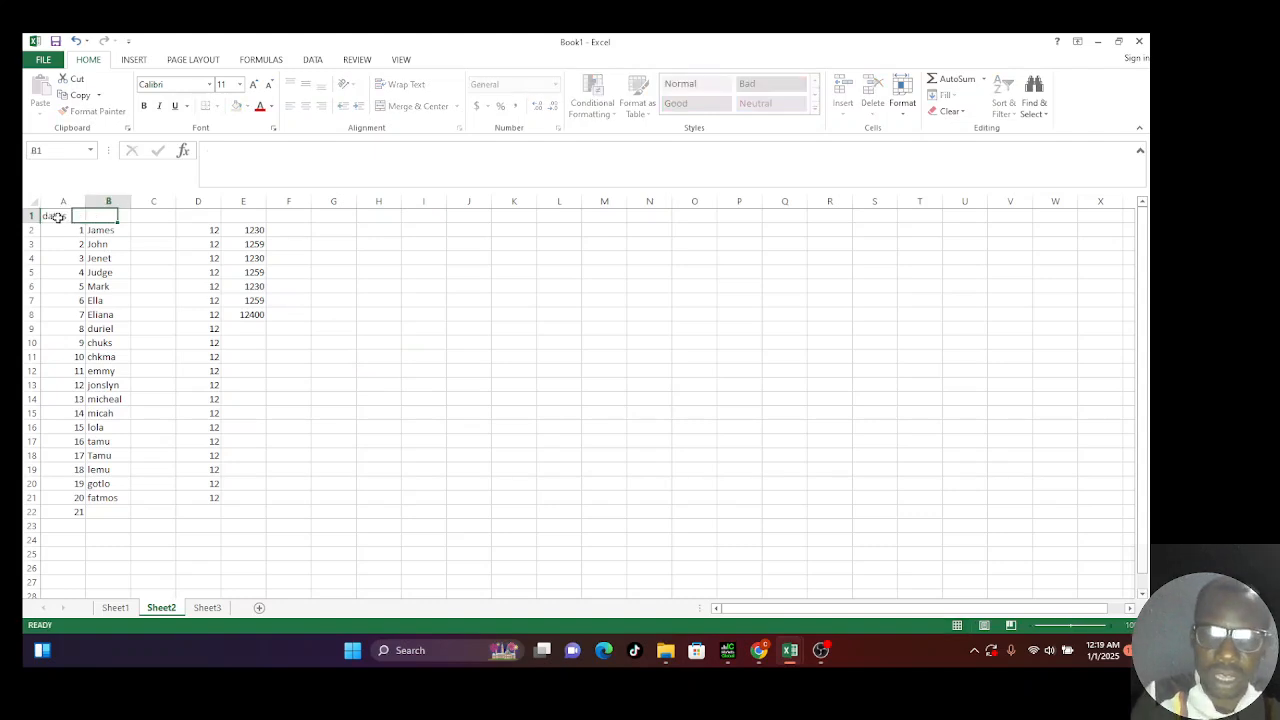
text(names)
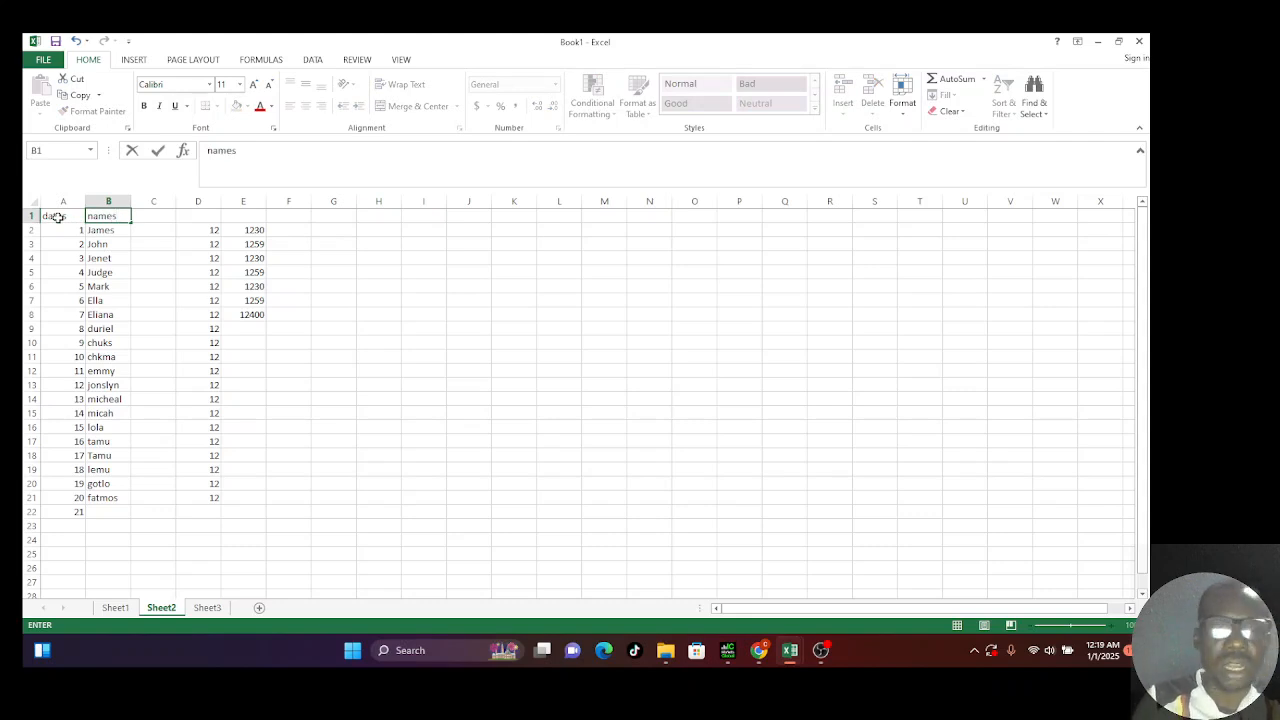
key(Tab)
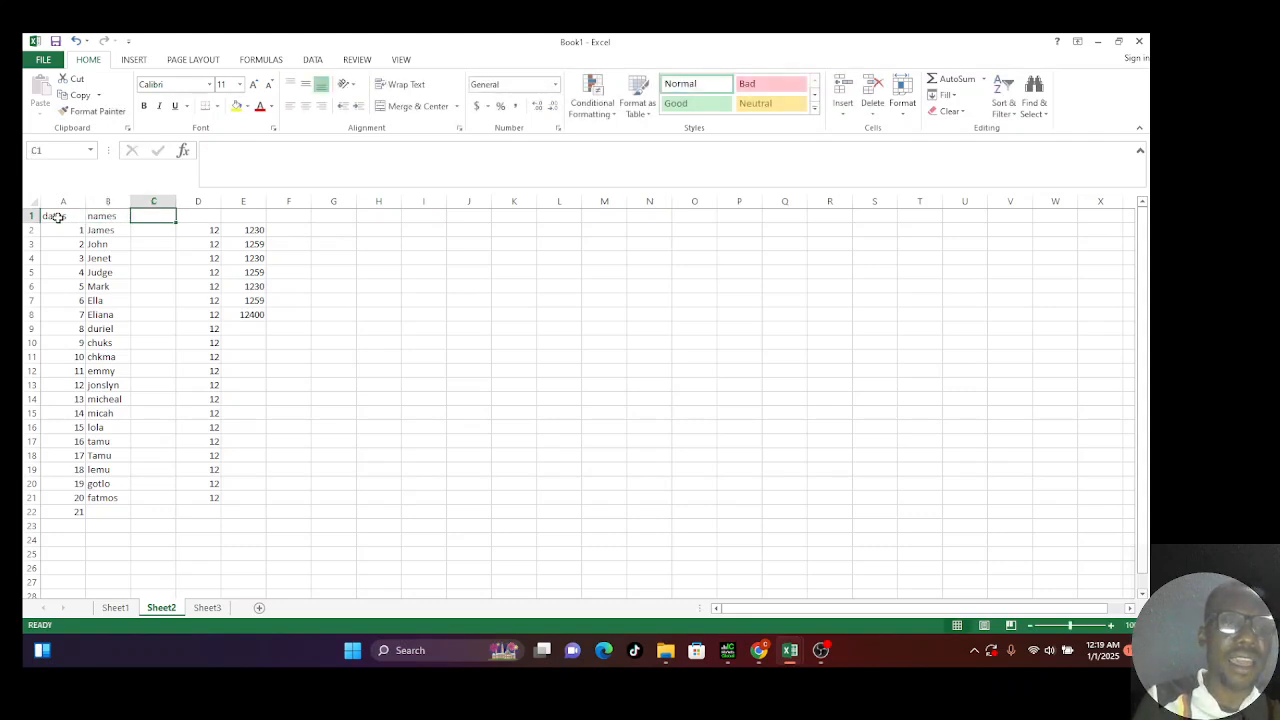
Step: Add the headings 'hourly worked', 'hours per day' and 'employment salary' in C1–E1
text(hourly wi)
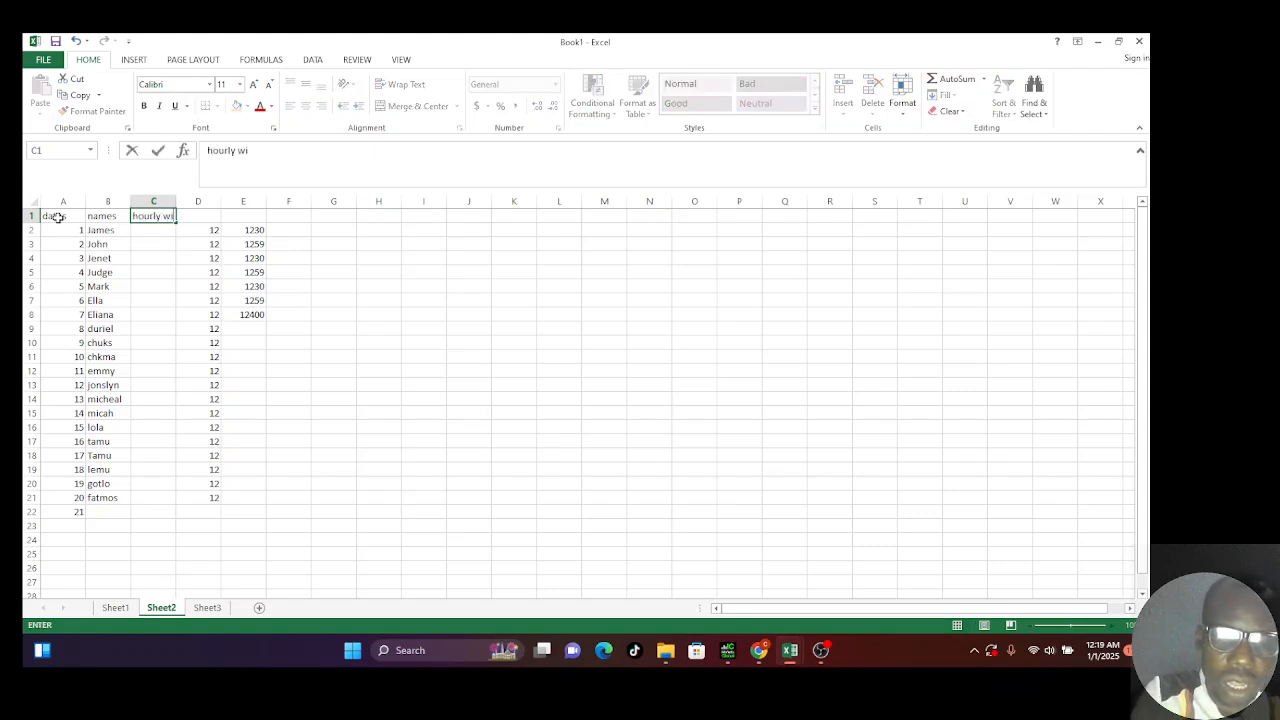
key(BackSpace)
text(o)
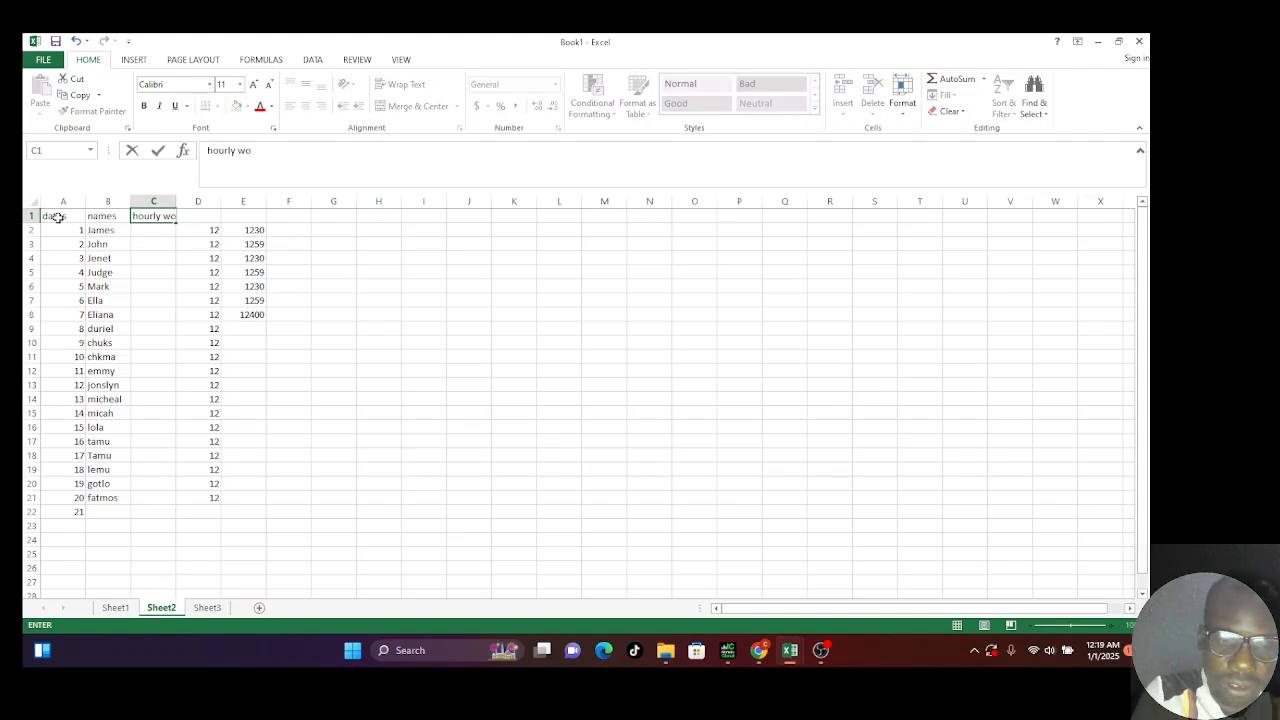
text(rked)
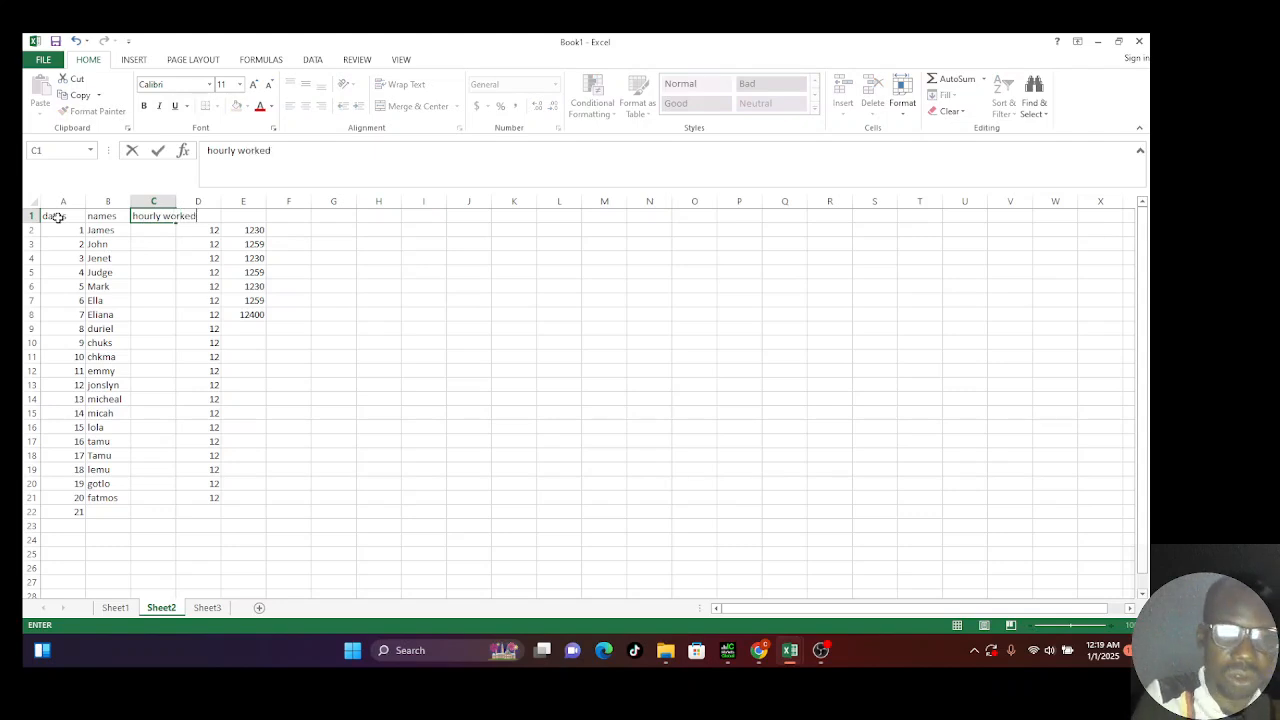
key(Tab)
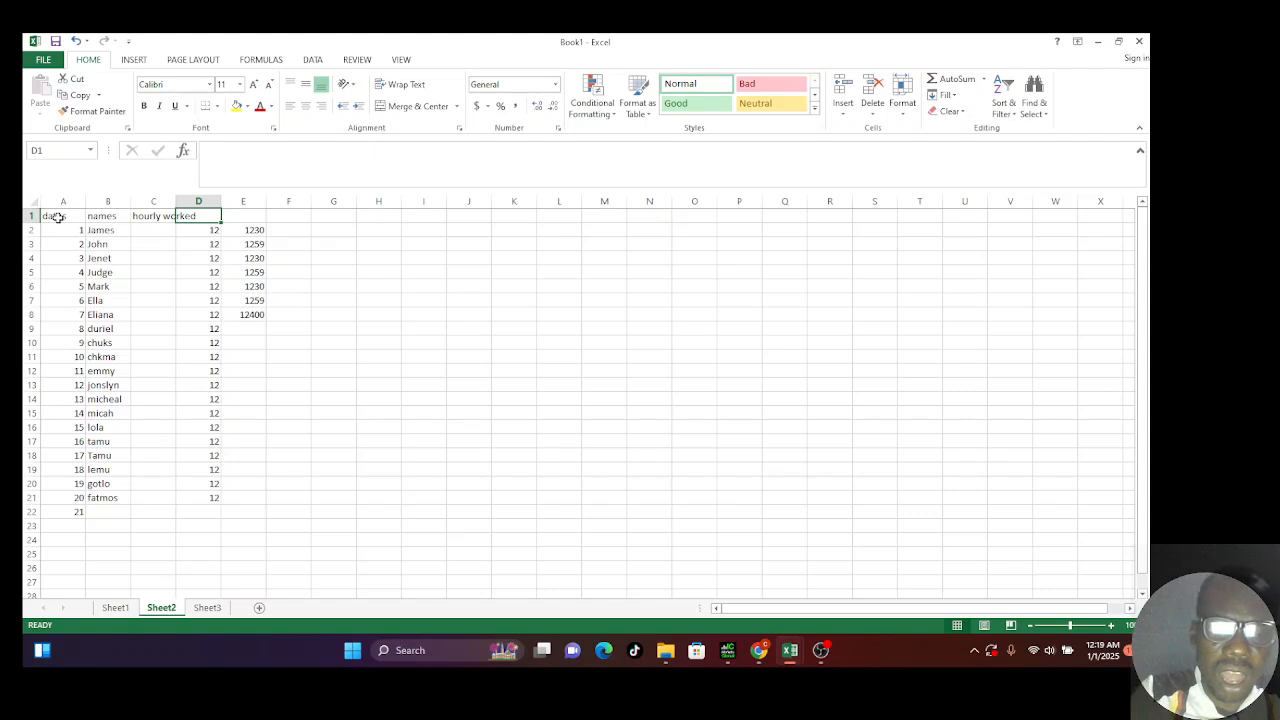
text(h)
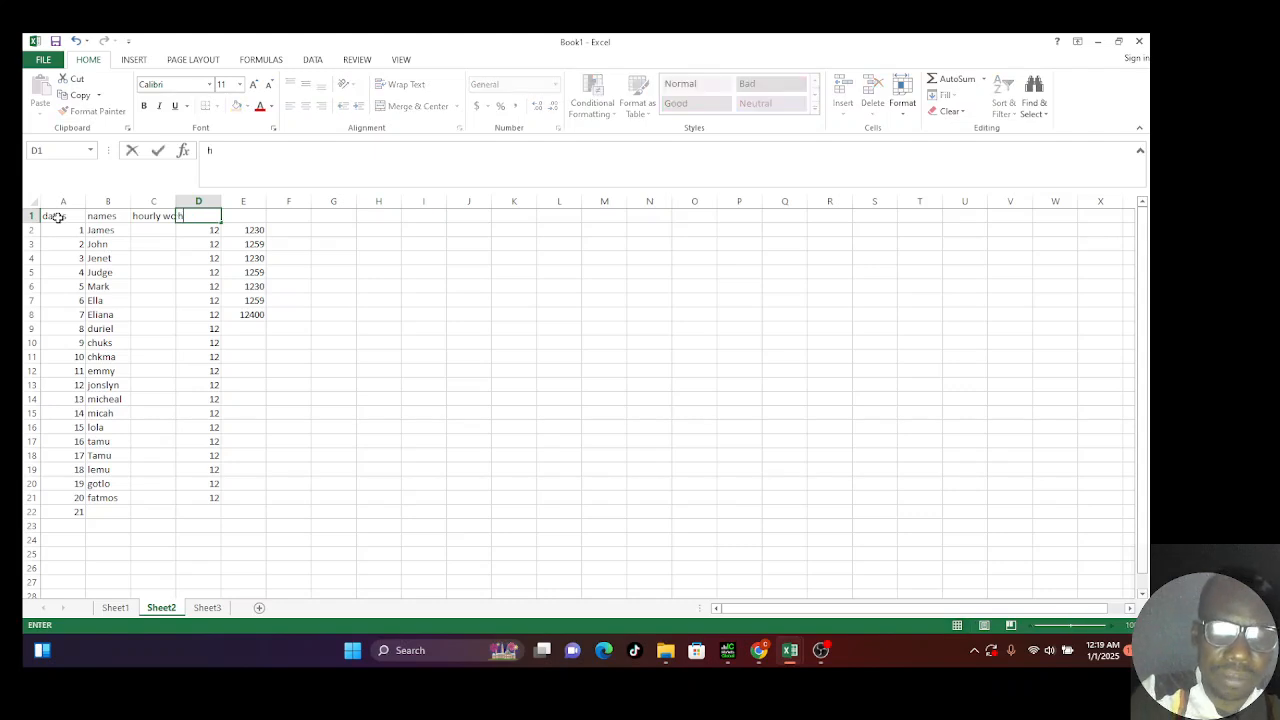
text(ours)
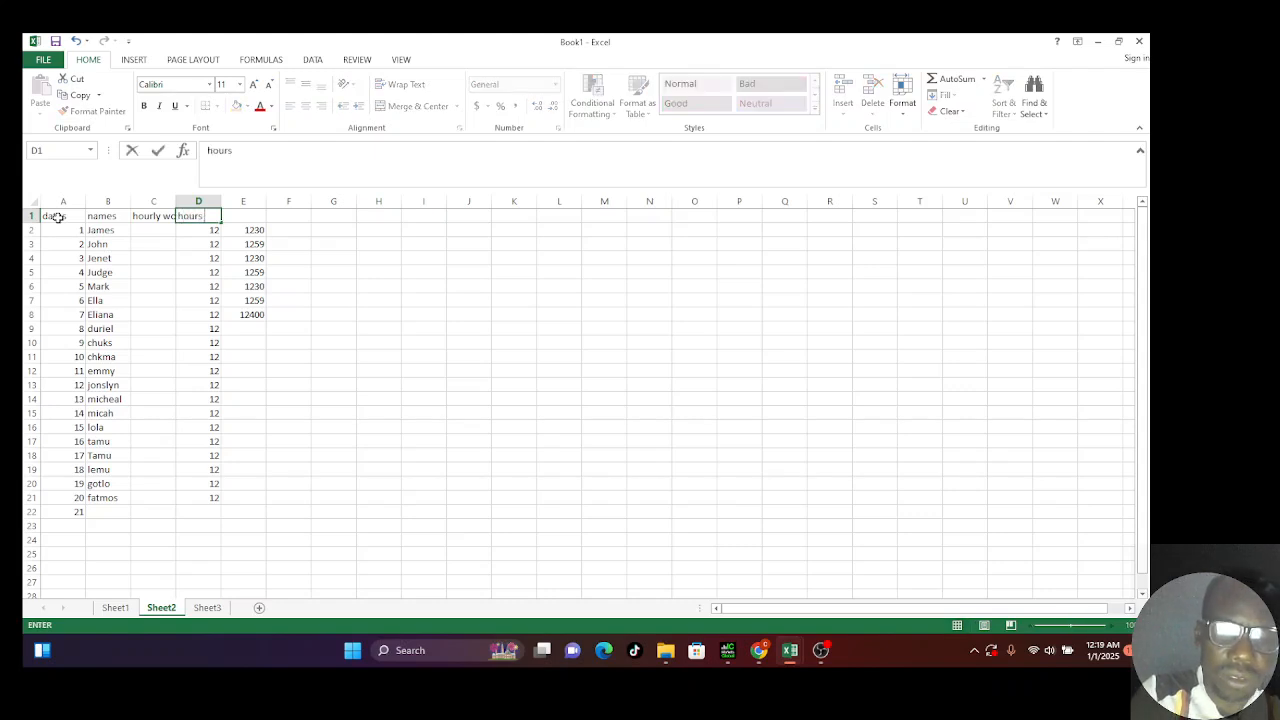
text( per day)
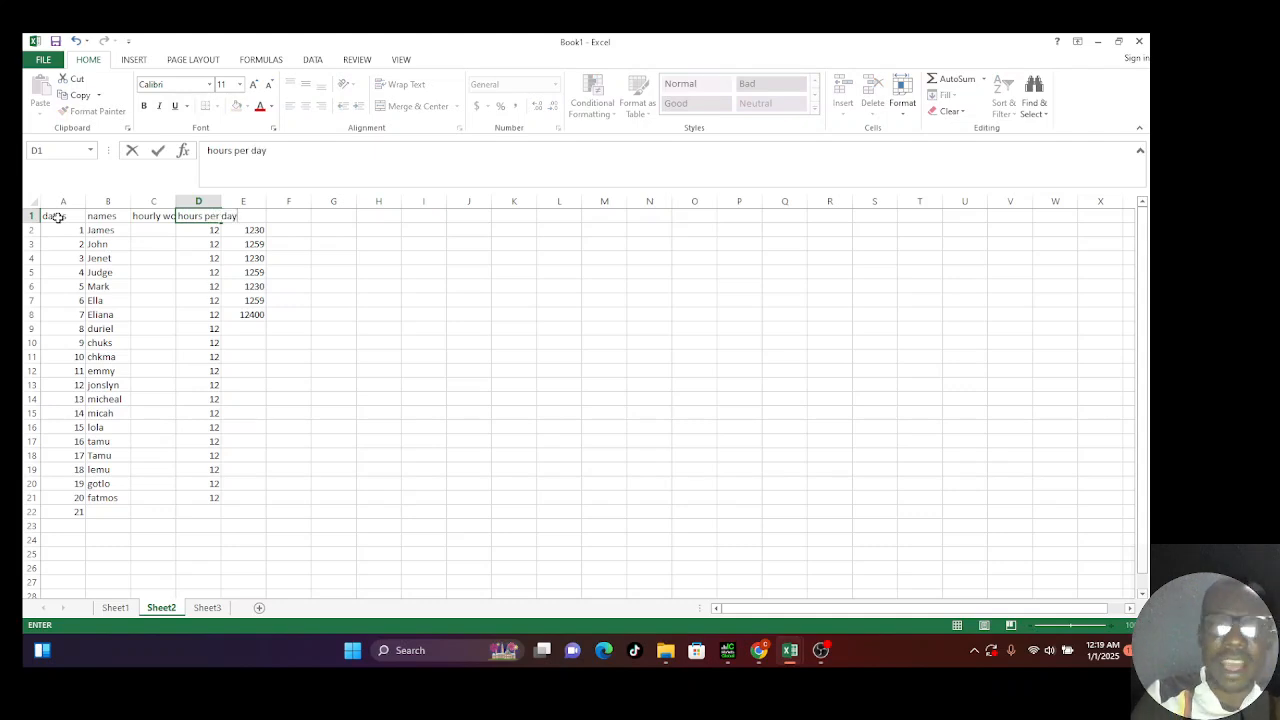
key(Tab)
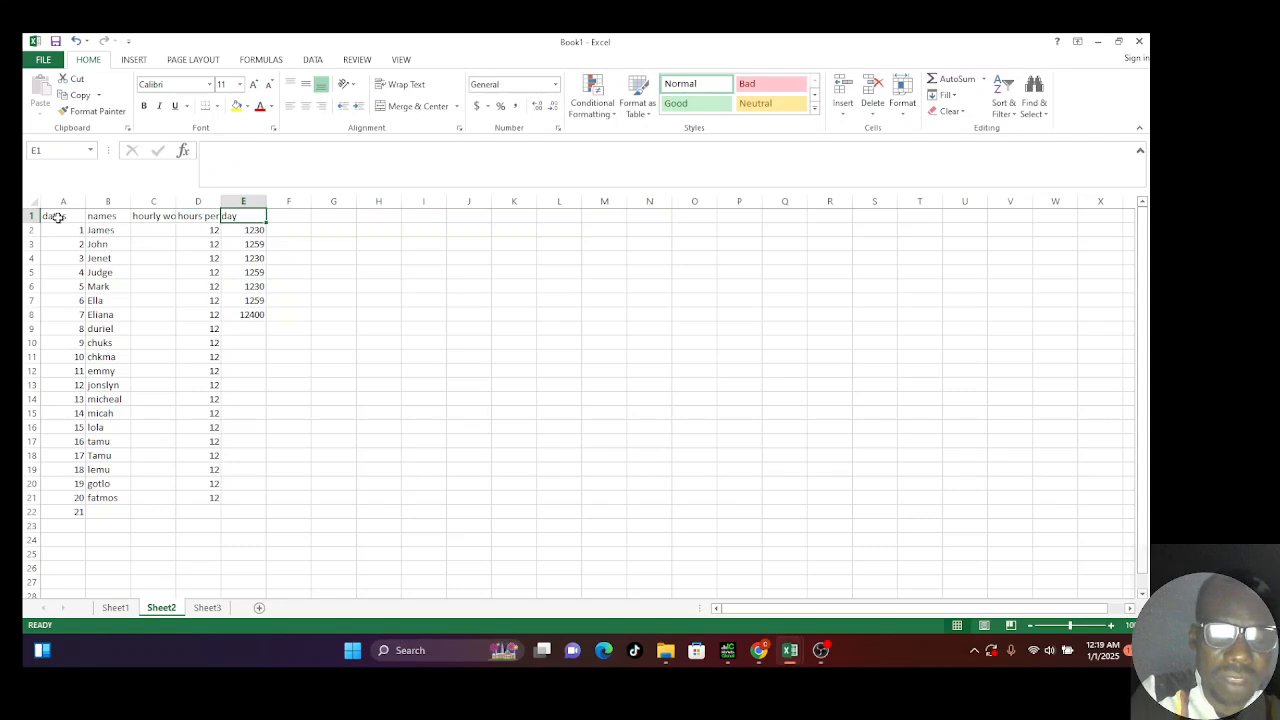
text(emp)
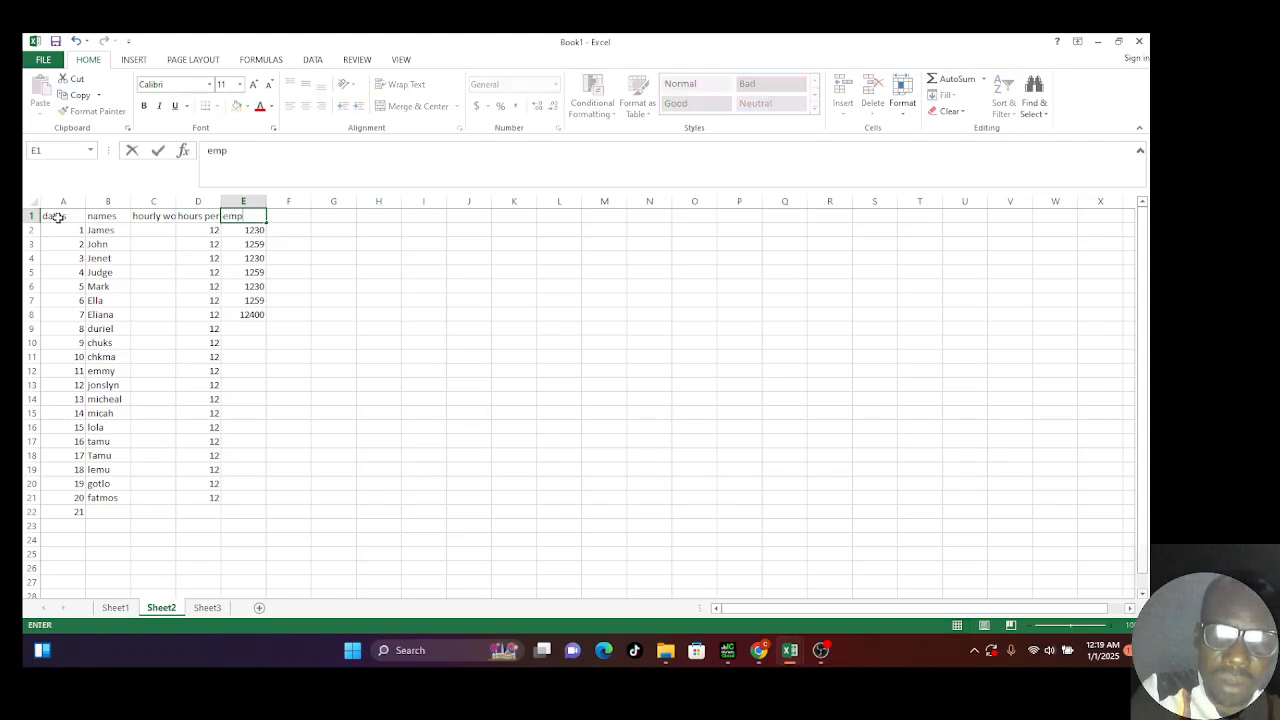
text(loyme)
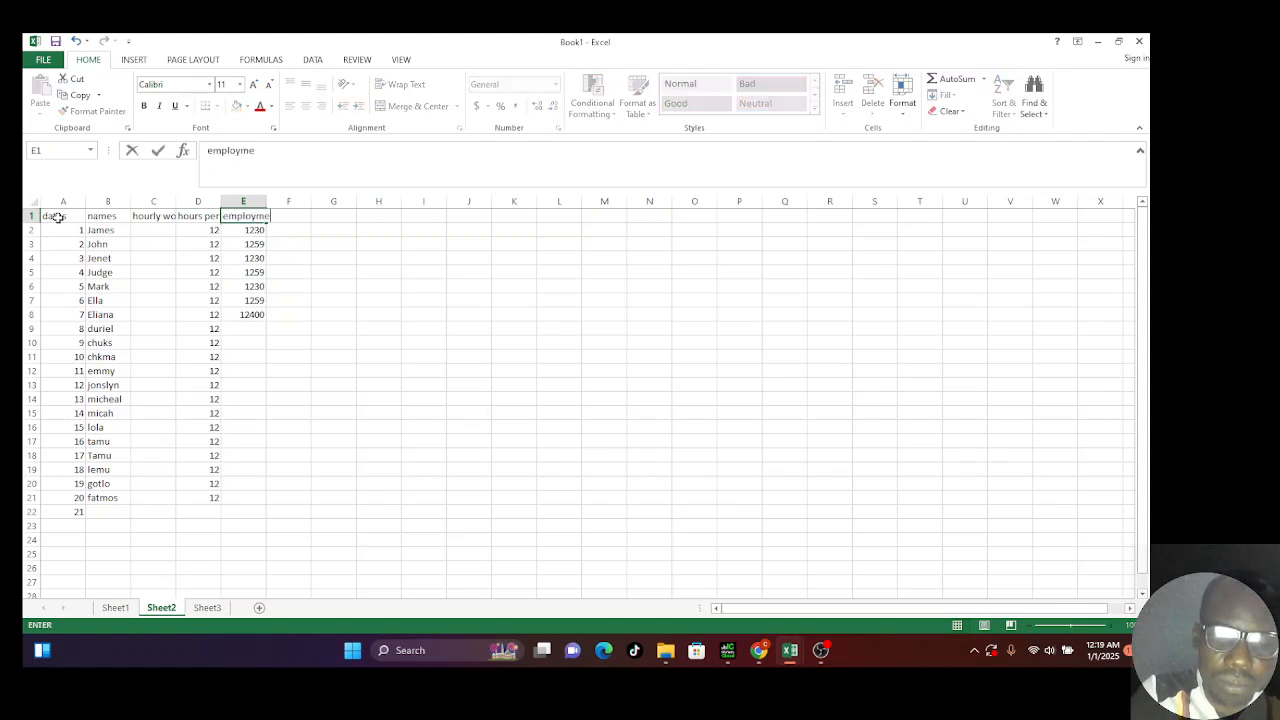
text(nt sala)
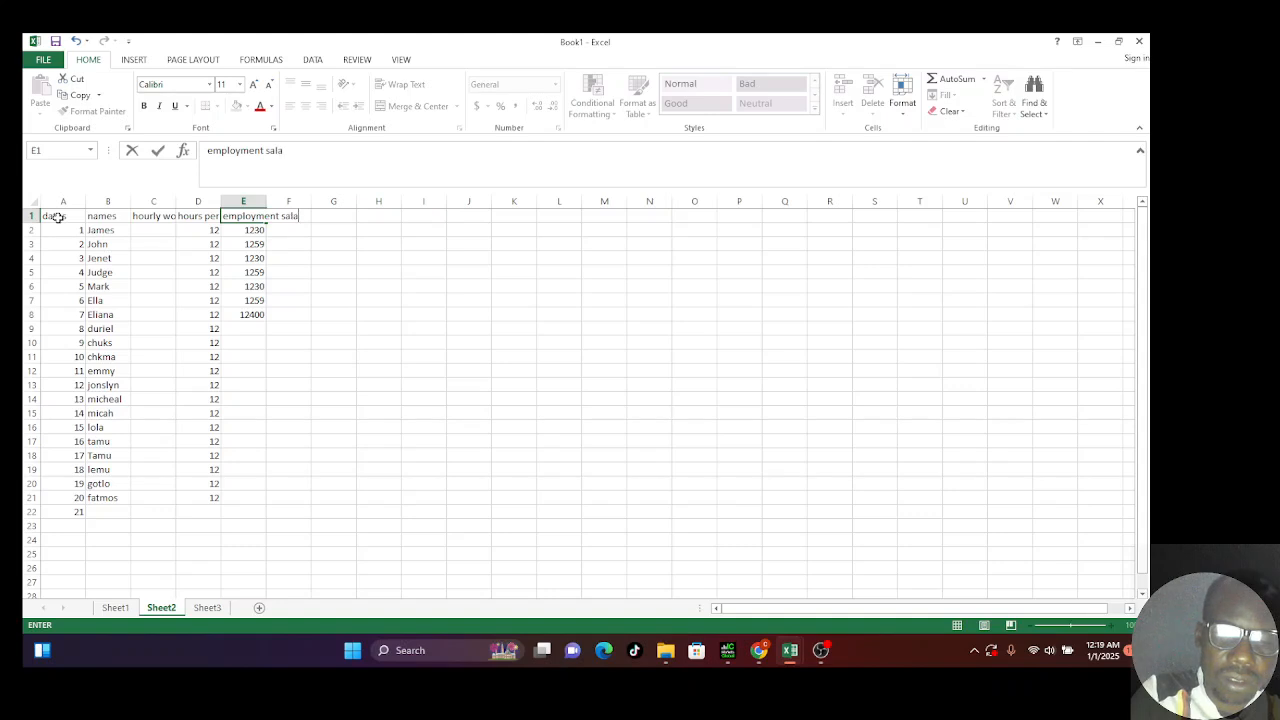
text(ry)
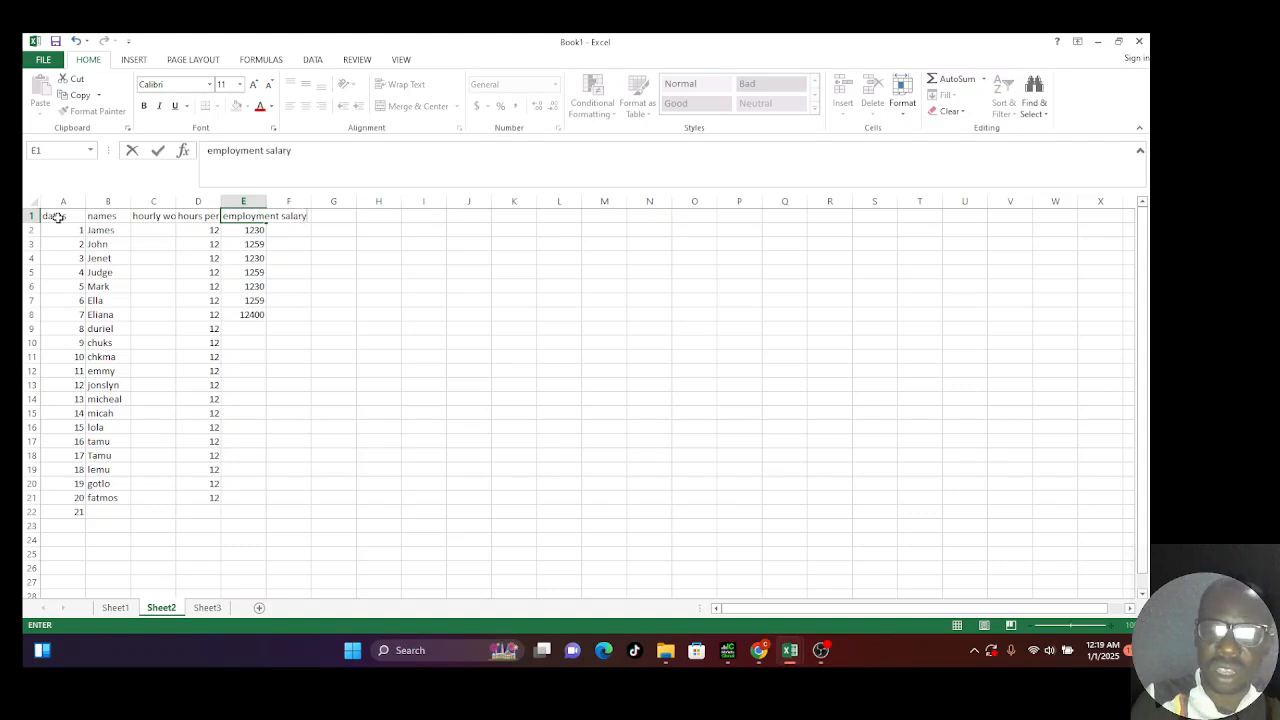
key(Tab)
key(Tab)
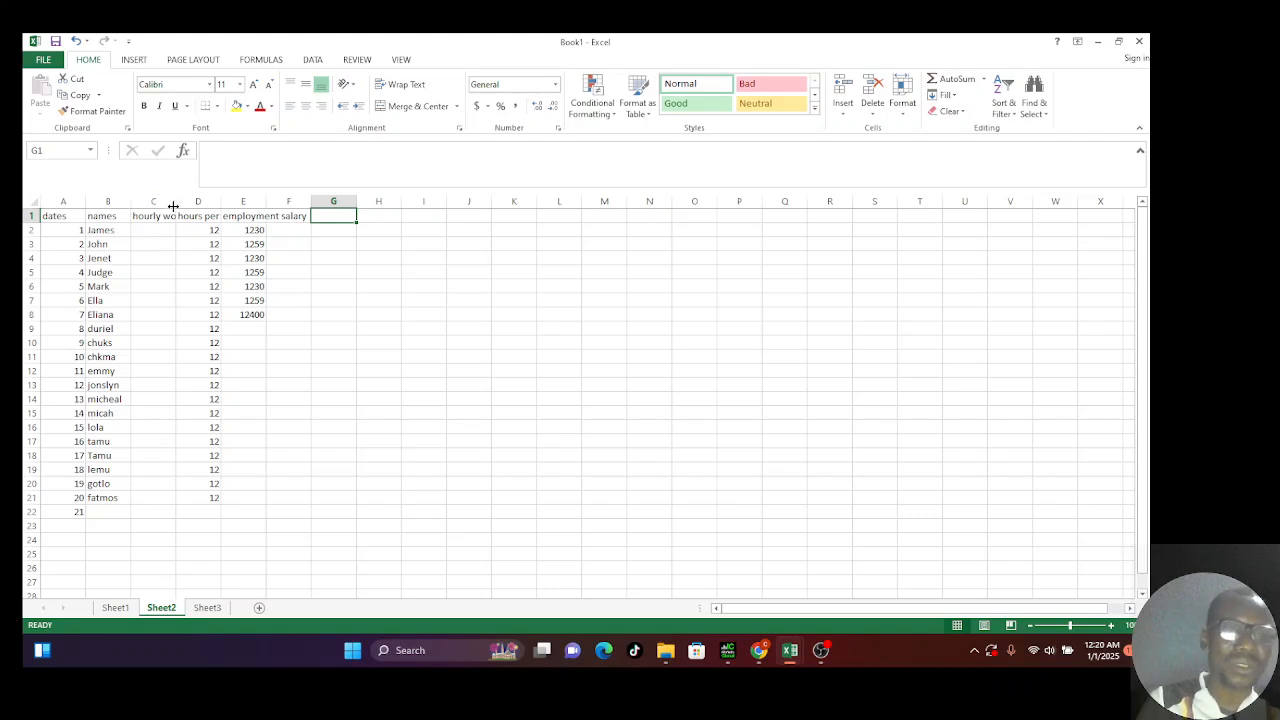
Step: Widen column C, then AutoFit columns A–H to their contents and deselect
drag(174, 205, 213, 209)
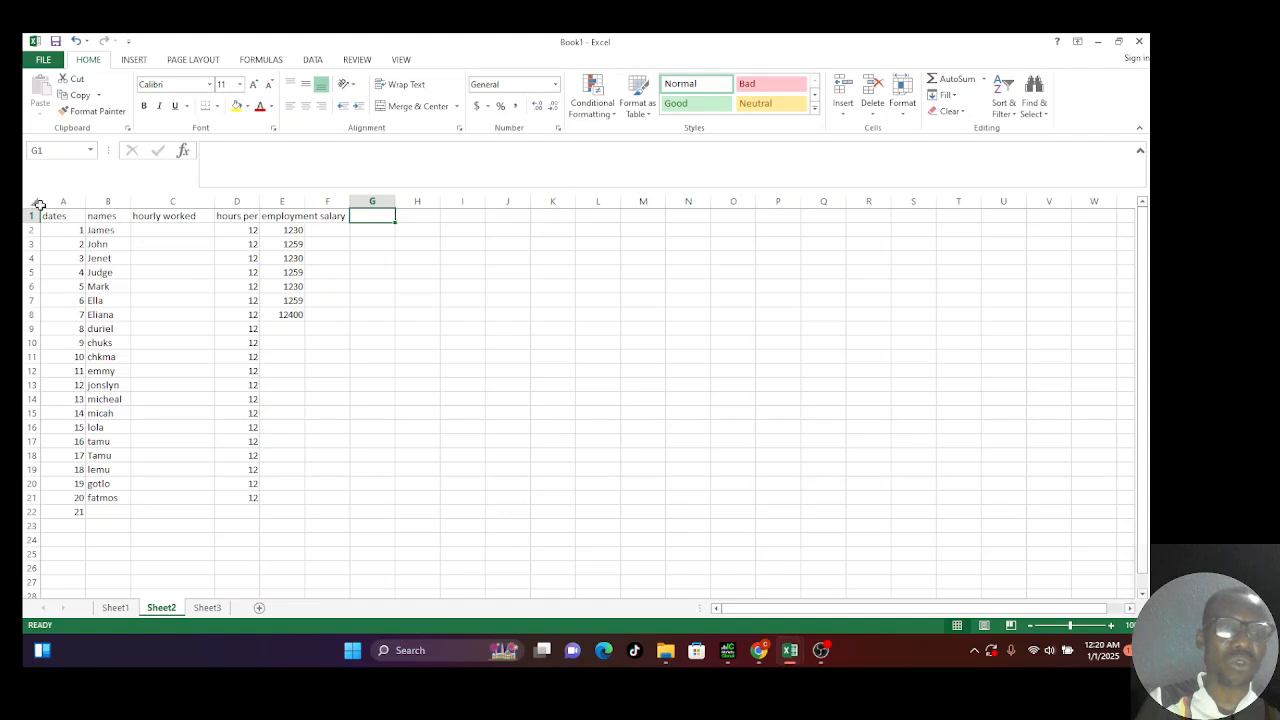
drag(55, 201, 401, 212)
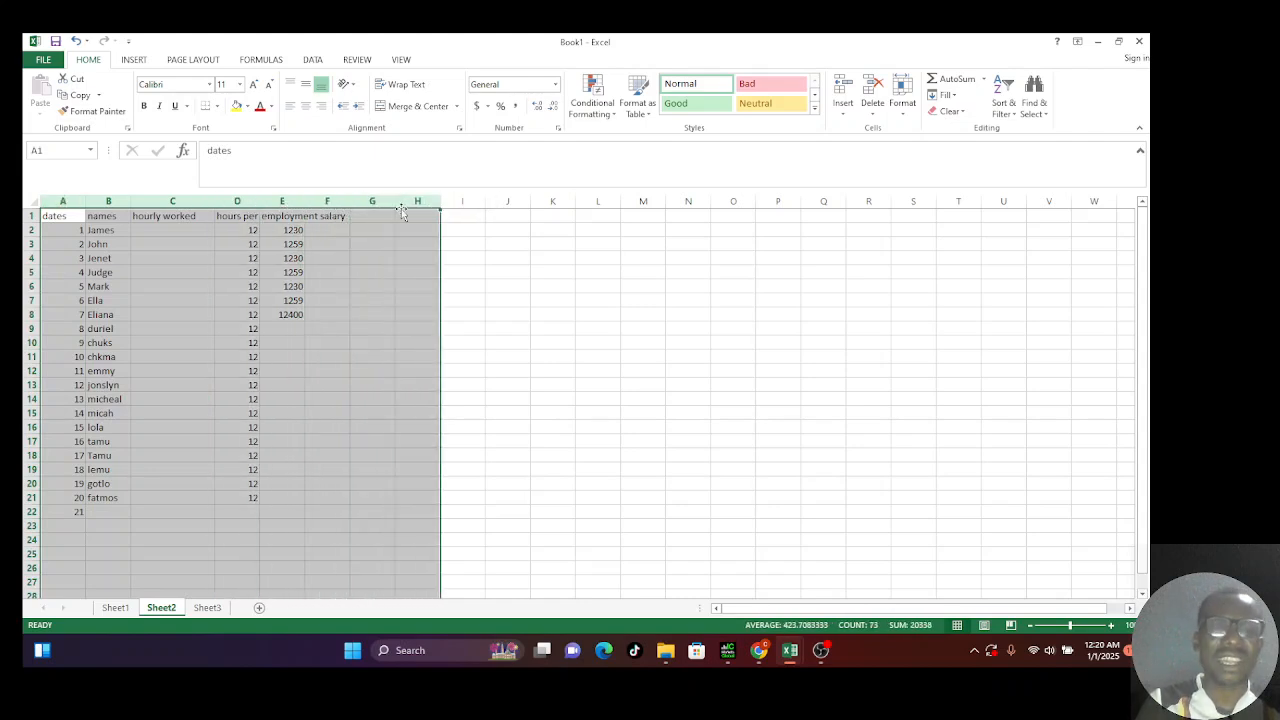
double_click(262, 204)
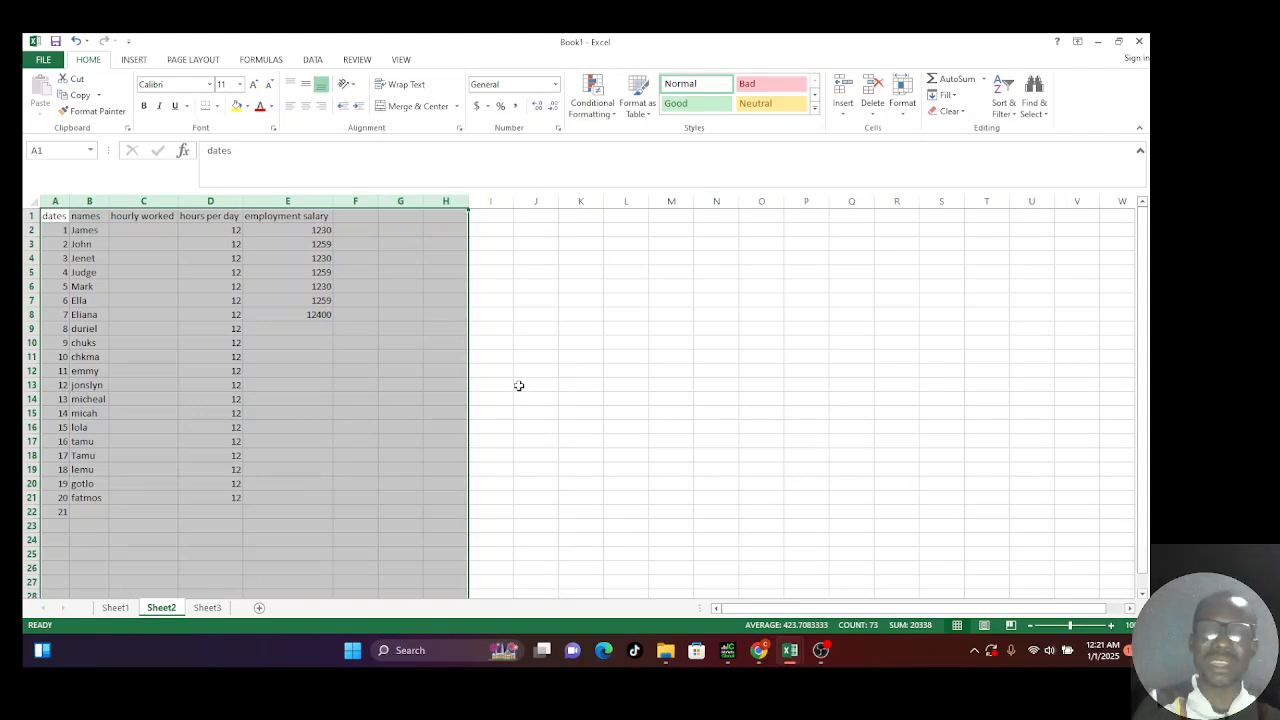
click(614, 414)
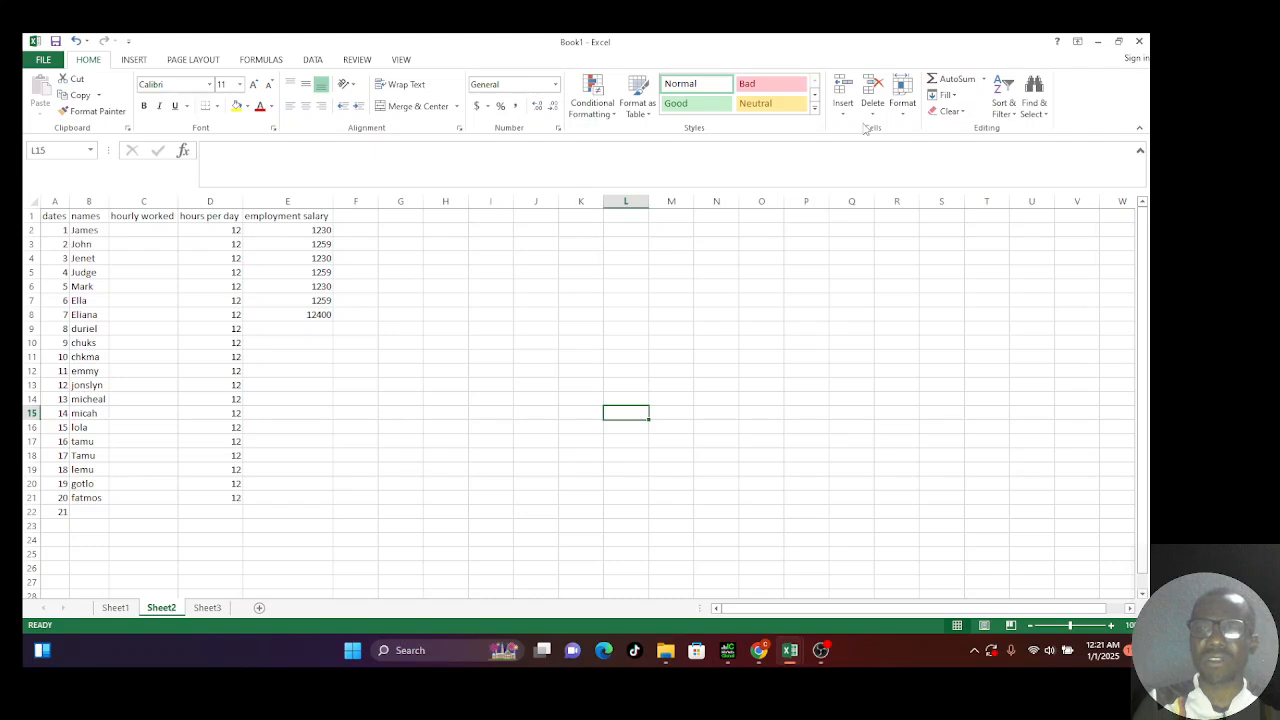
Step: Return to the HOME ribbon and drop down the Find & Select menu
right_click(1037, 108)
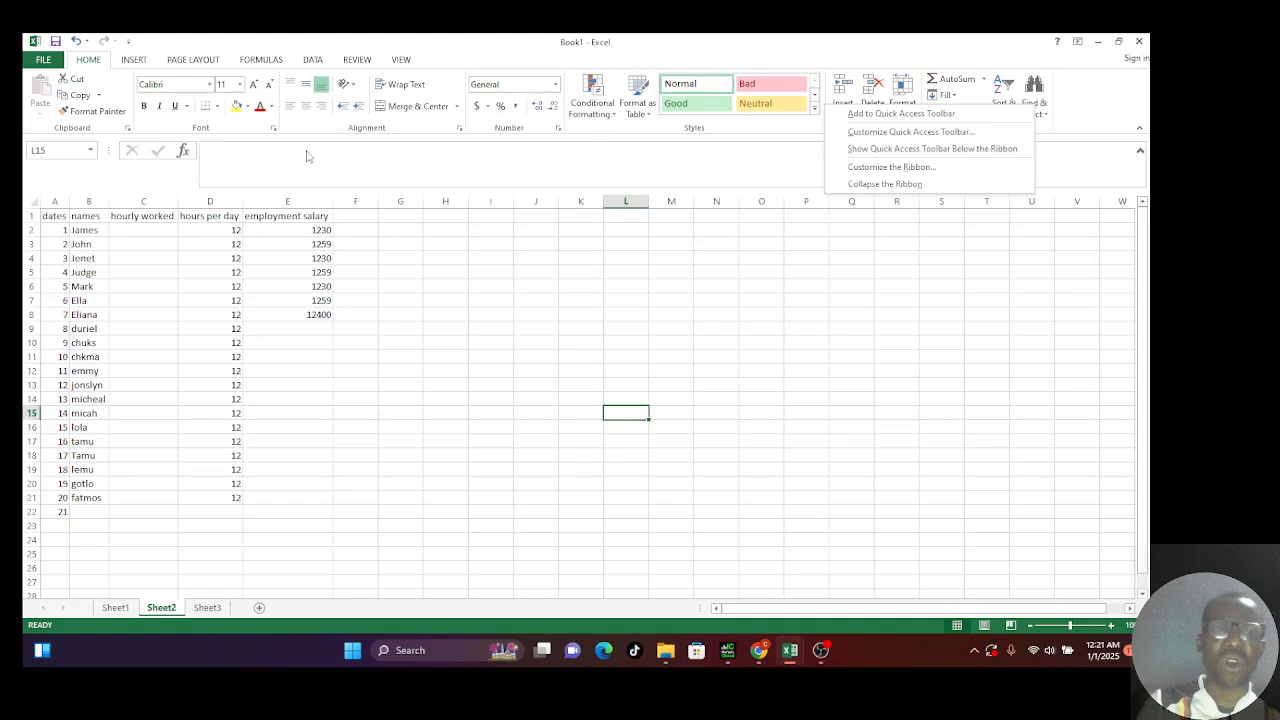
click(136, 64)
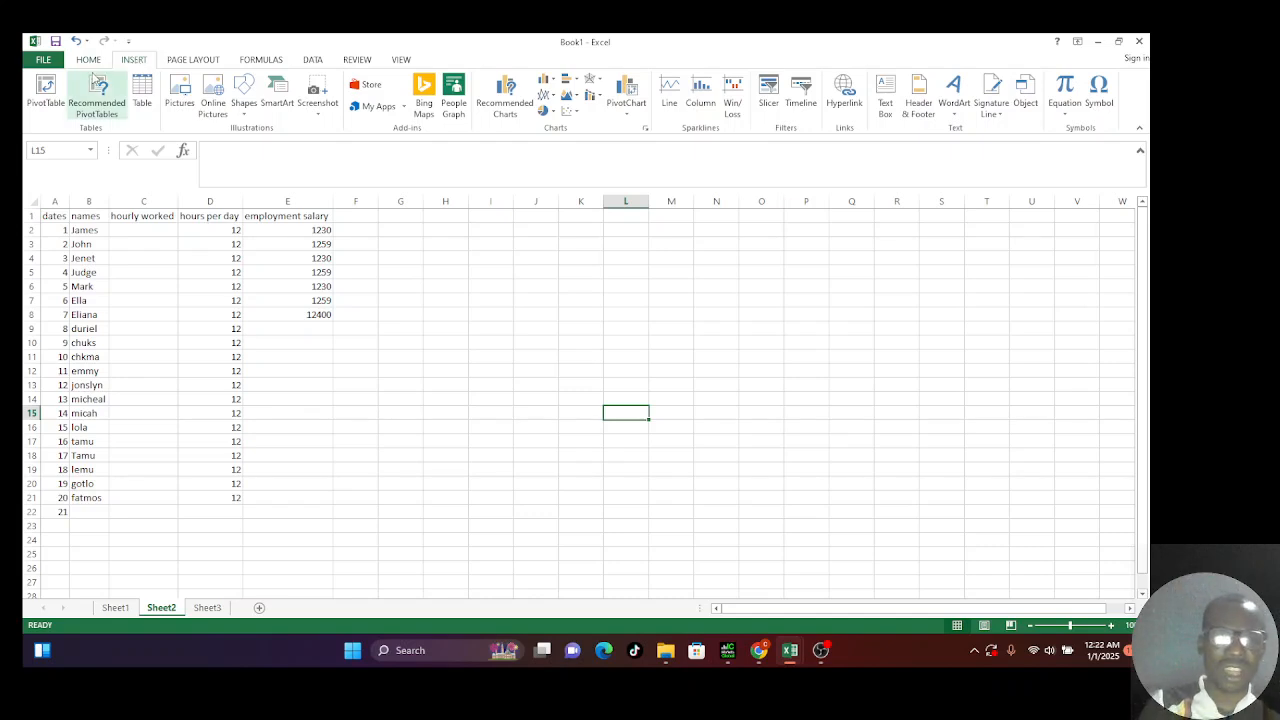
click(86, 63)
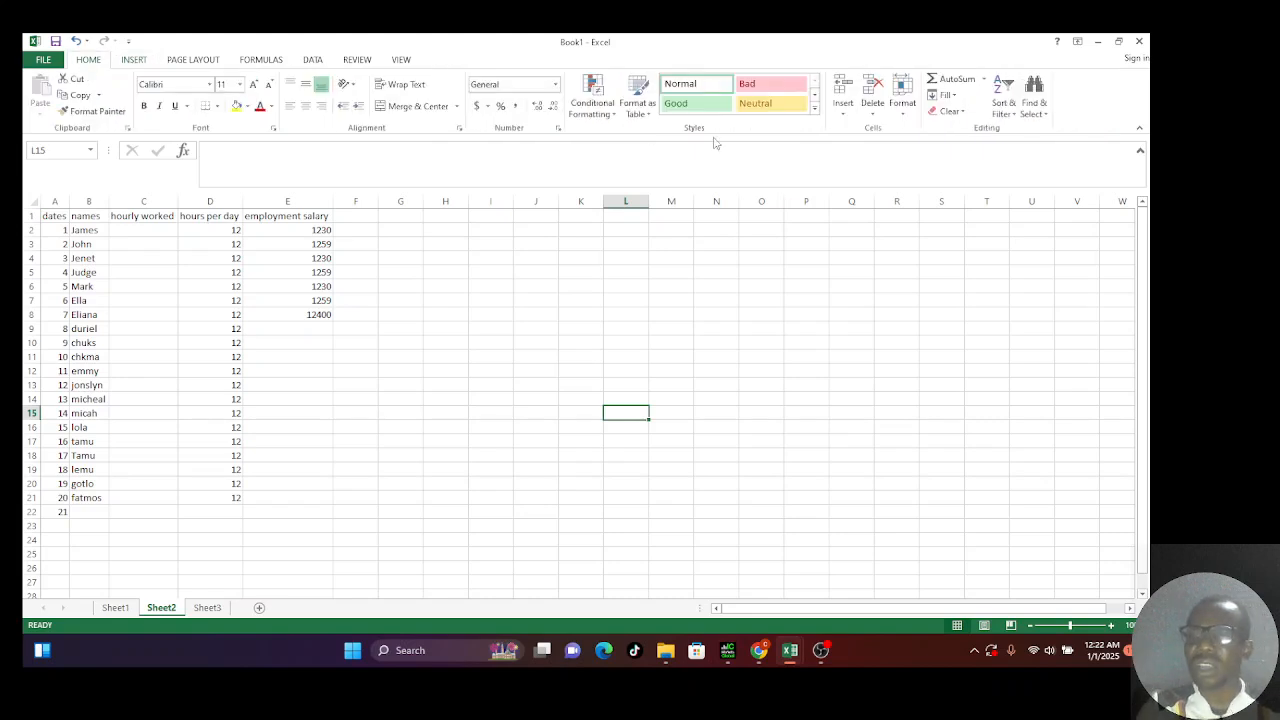
click(1037, 108)
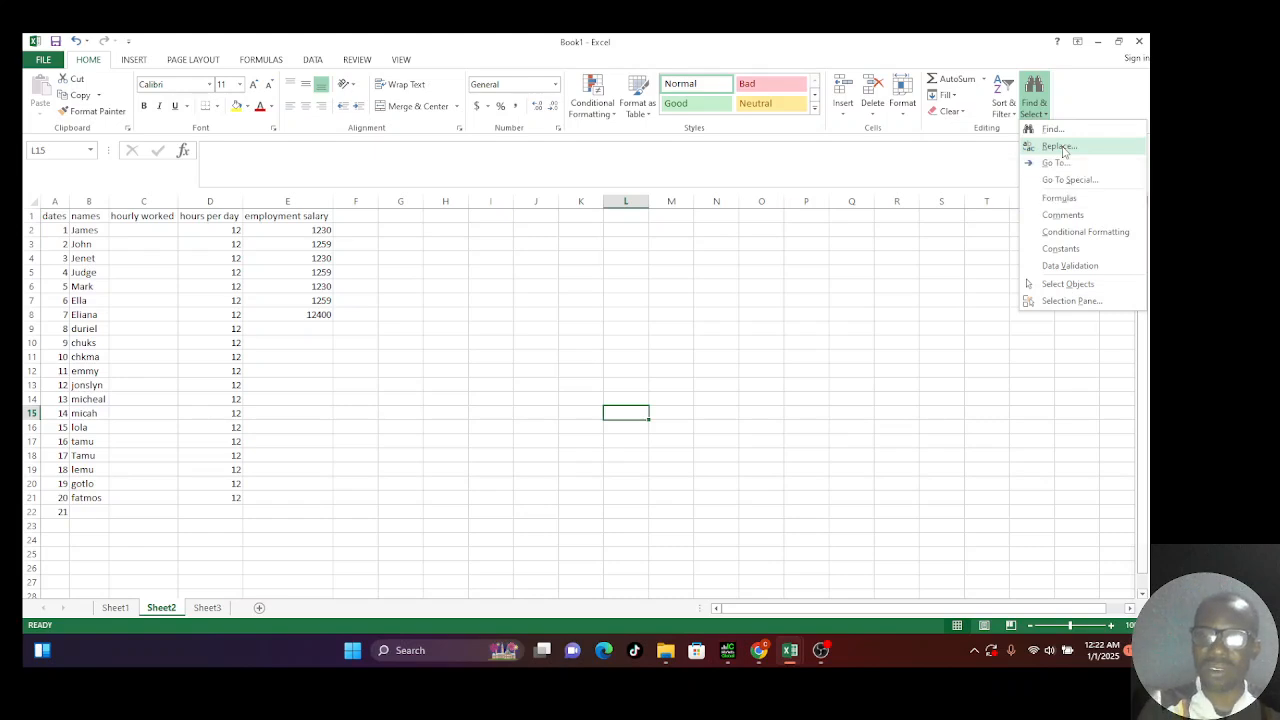
Step: Use Replace All to change every 12 on Sheet2 to 15, then close the dialog
click(1060, 147)
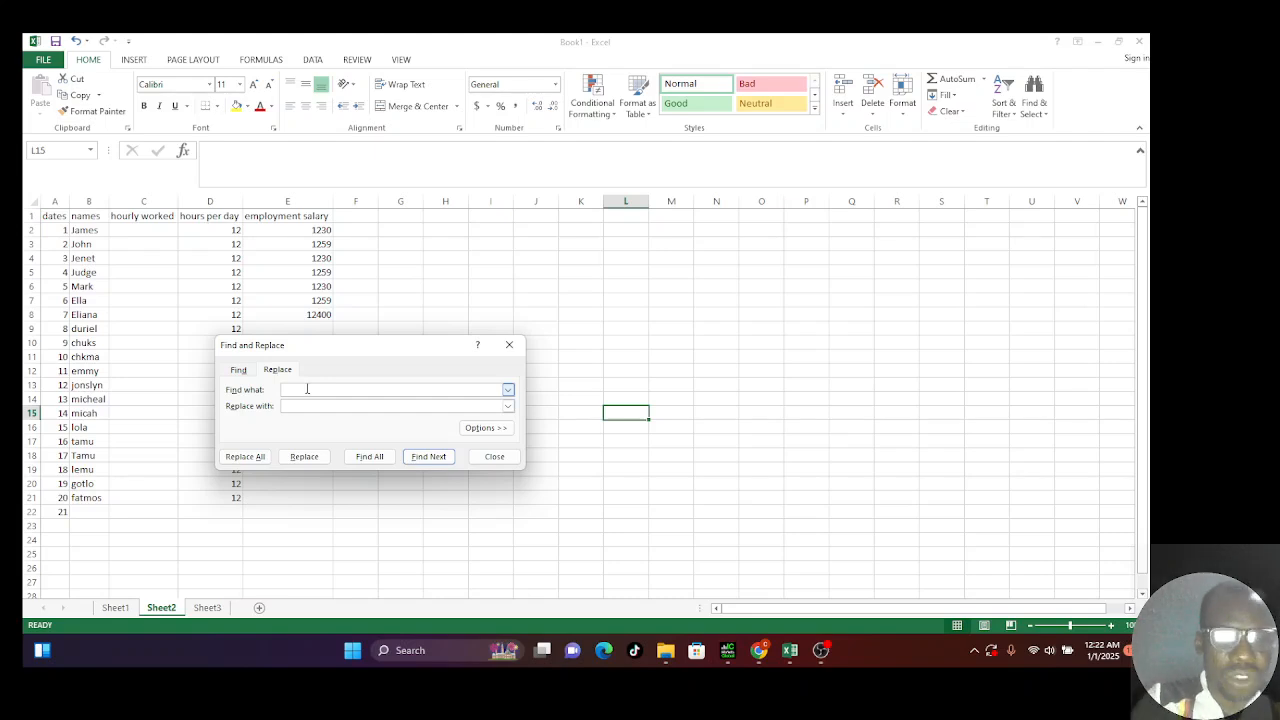
text(12)
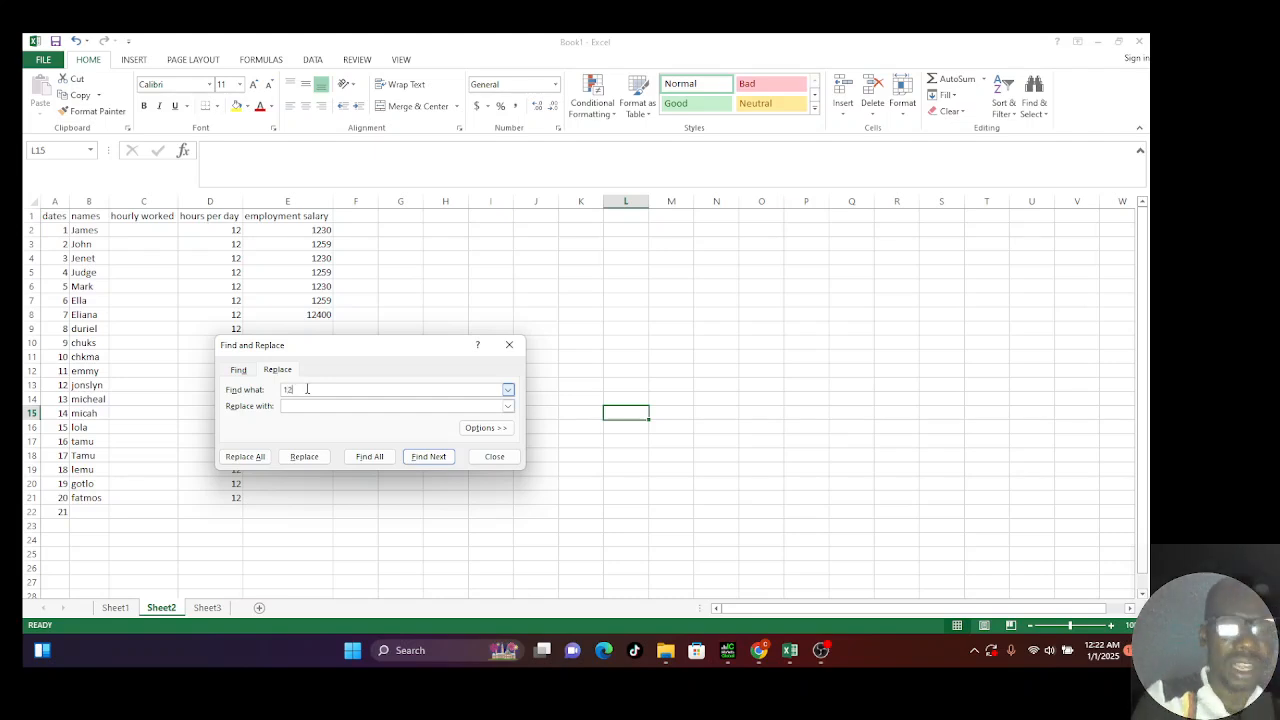
click(311, 403)
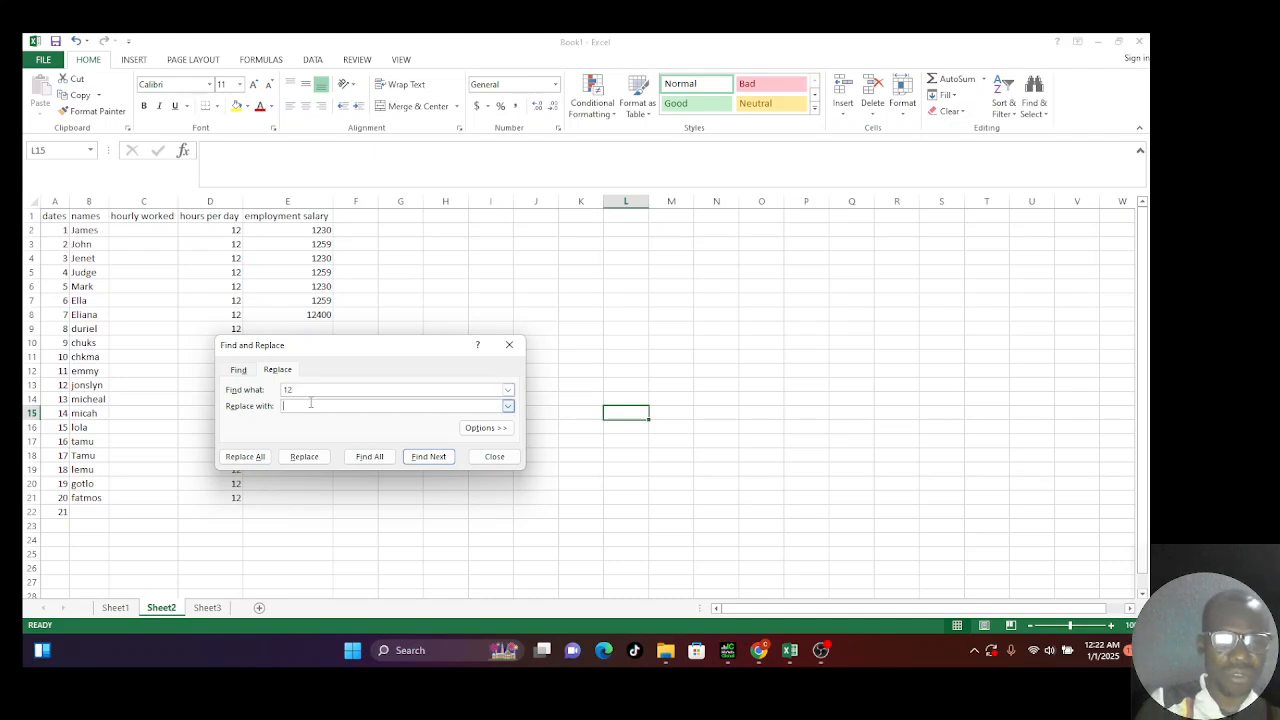
text(15)
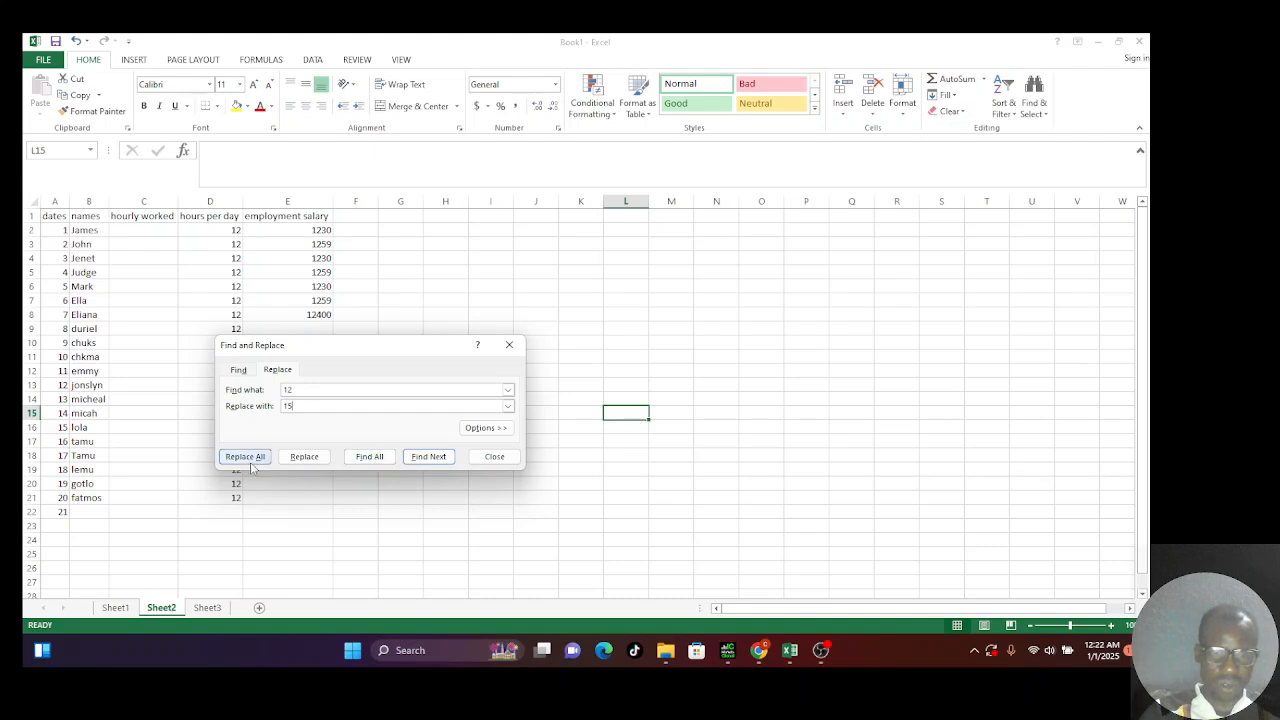
click(250, 464)
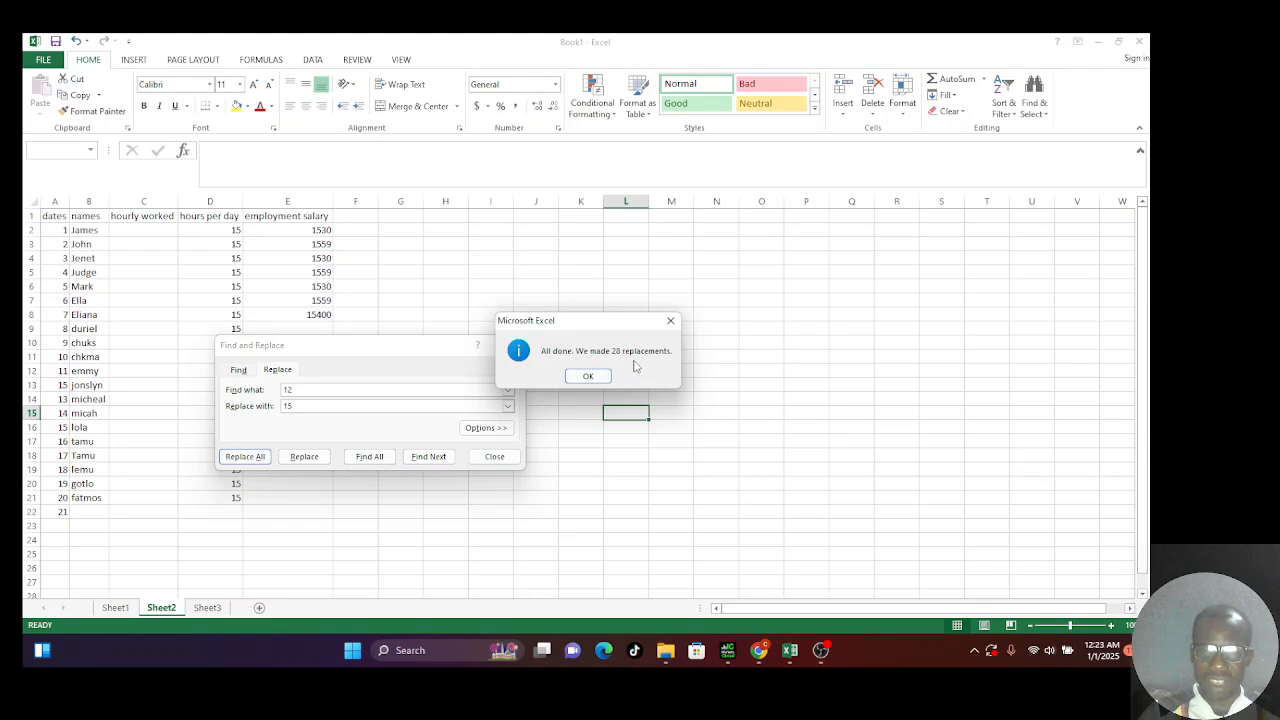
click(603, 377)
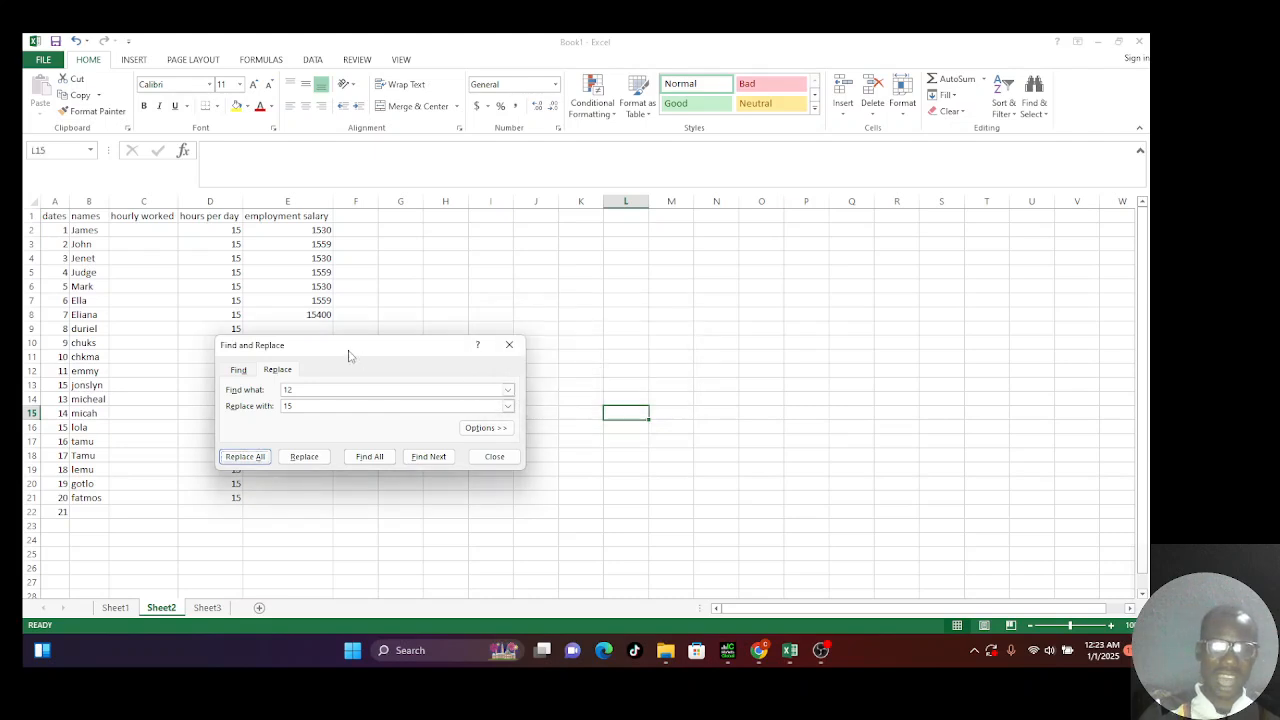
click(518, 346)
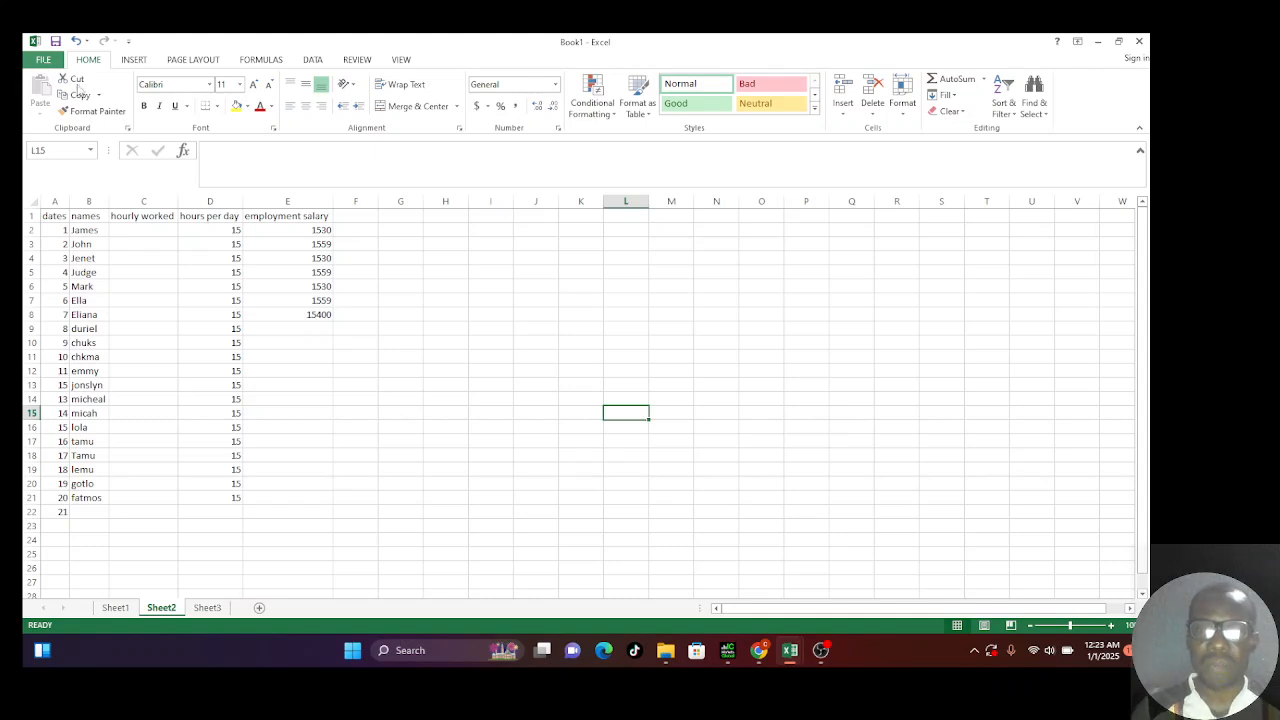
click(757, 652)
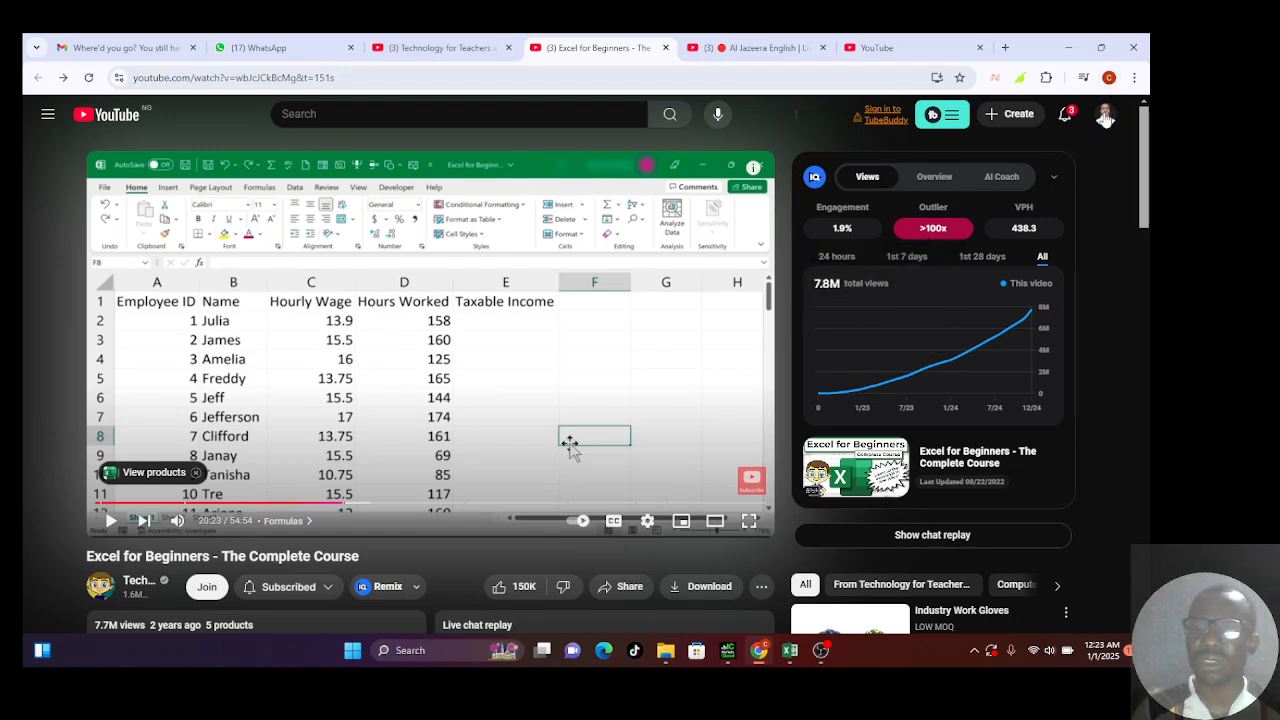
click(1105, 117)
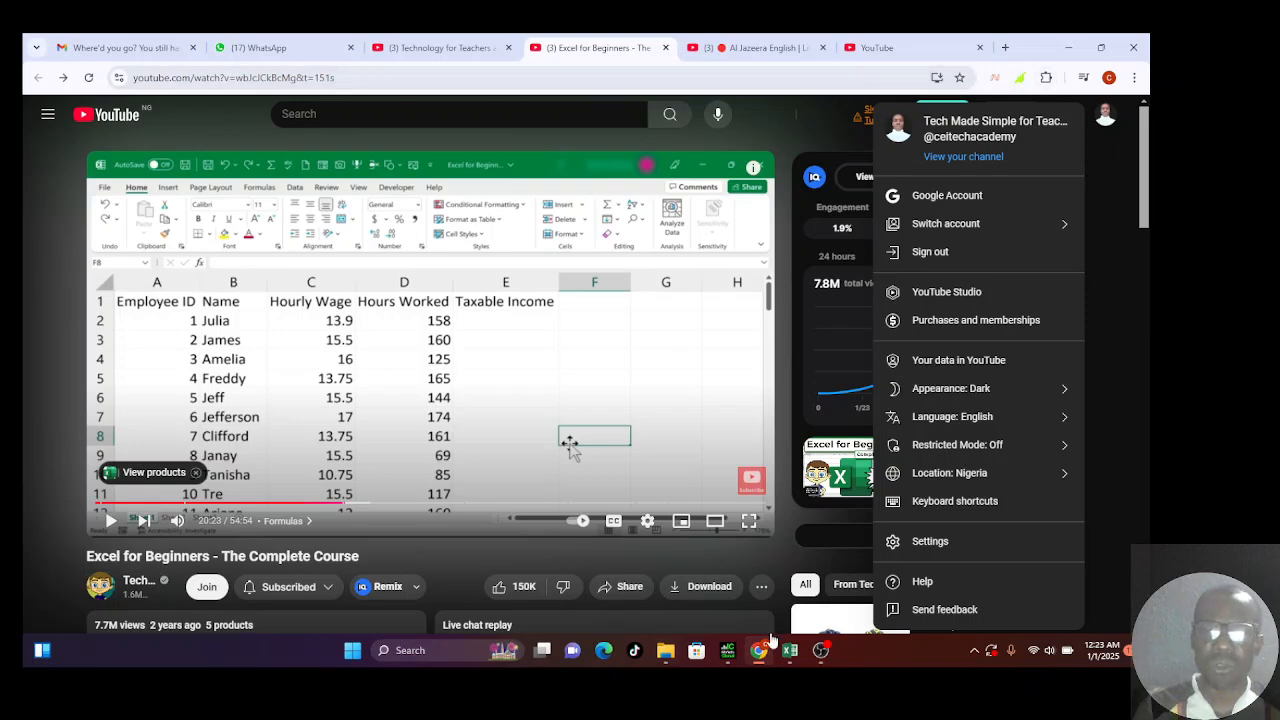
mouse_move(789, 655)
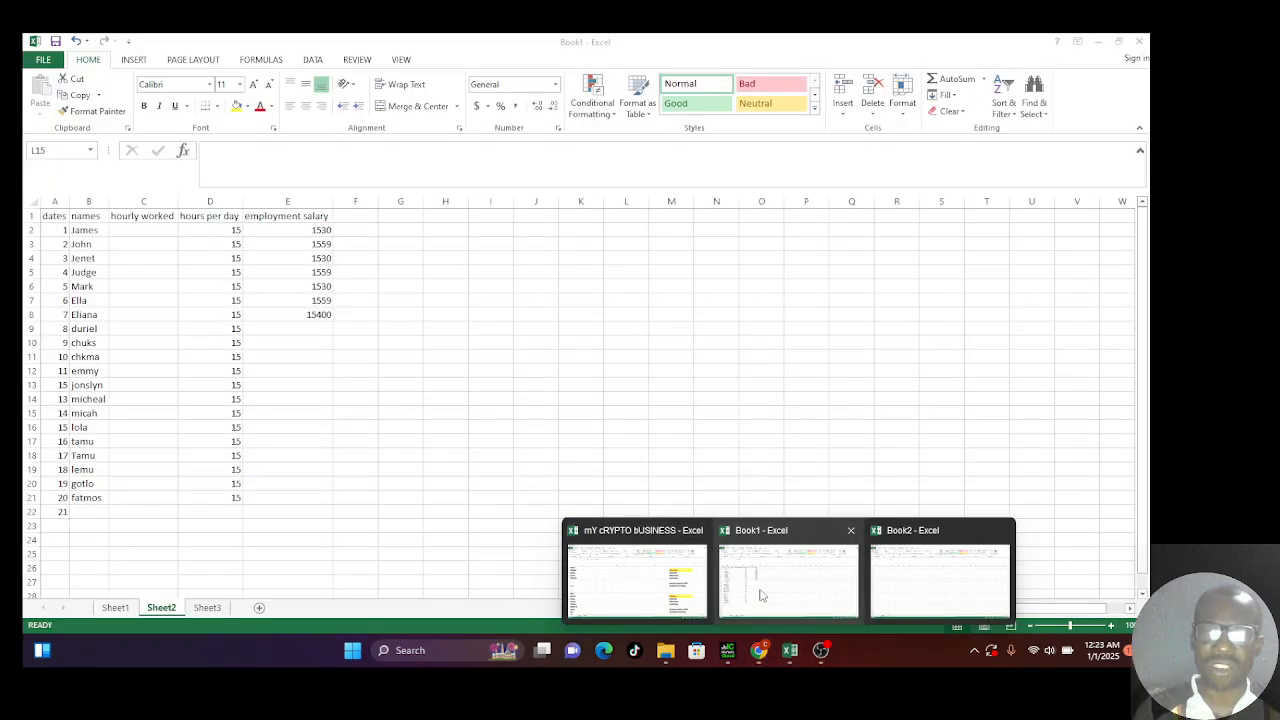
click(760, 595)
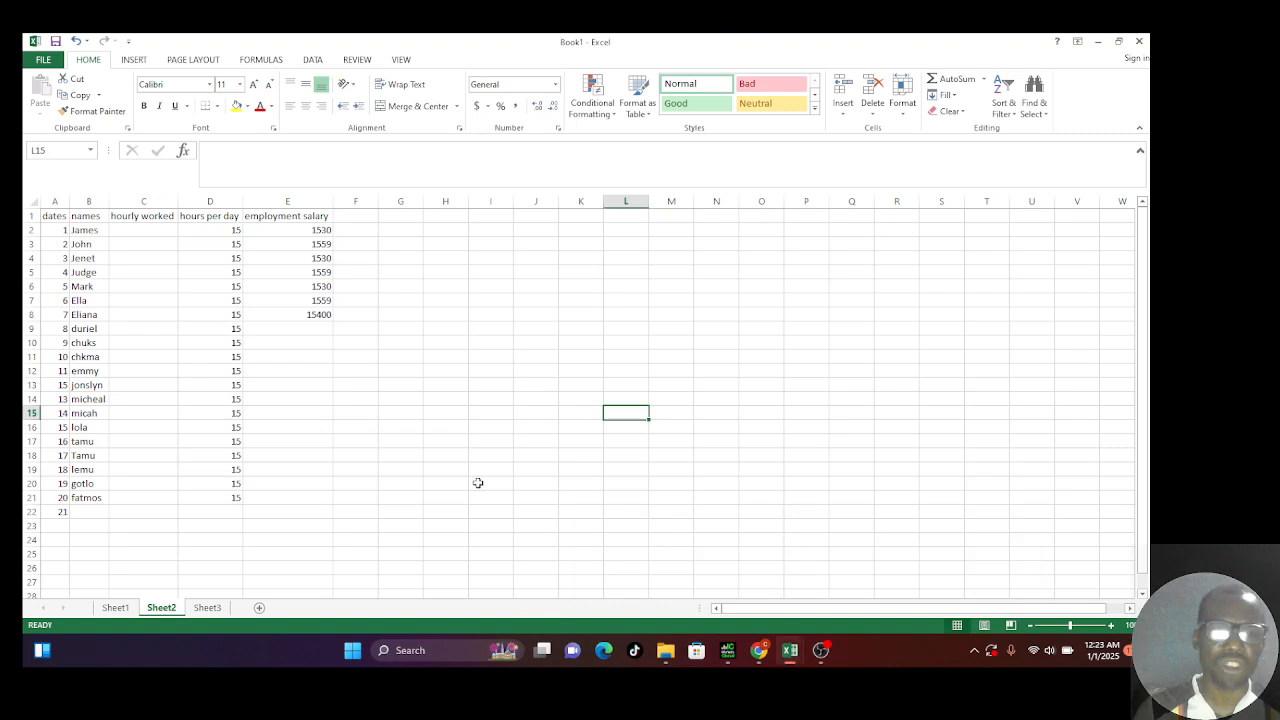
Step: Select cell E9 and go to the FILE backstage Info page
click(309, 337)
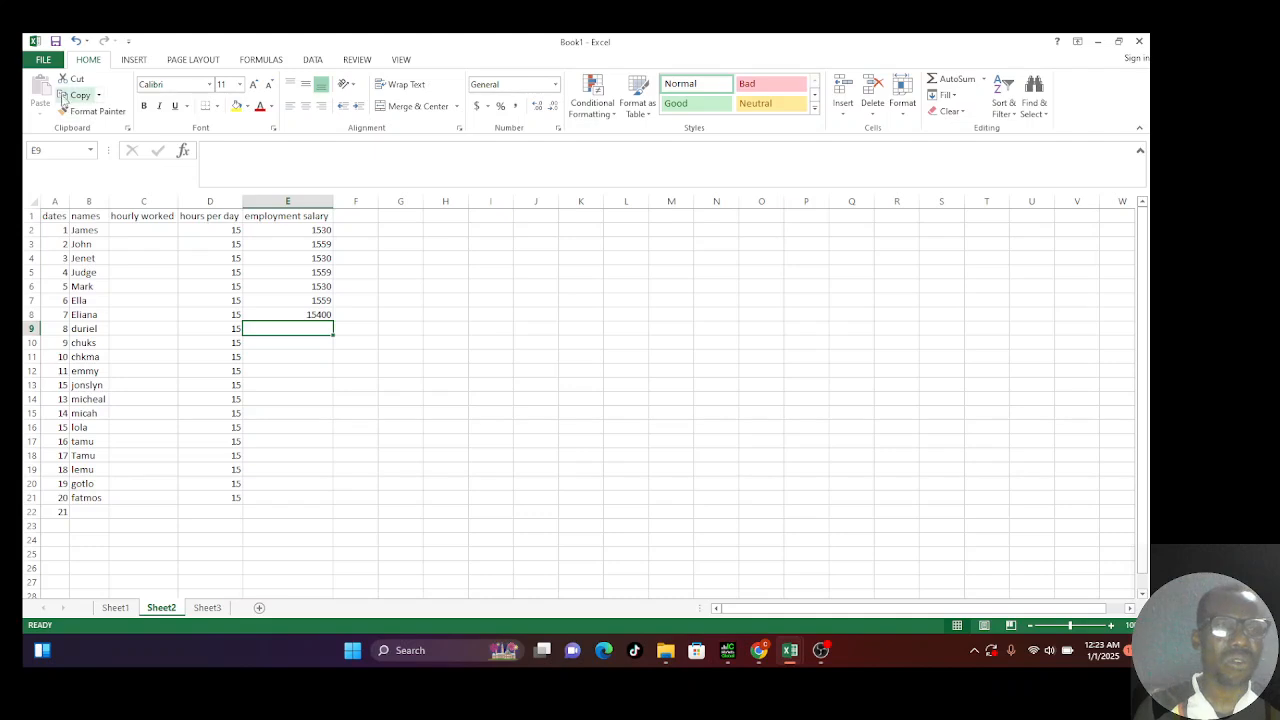
click(43, 60)
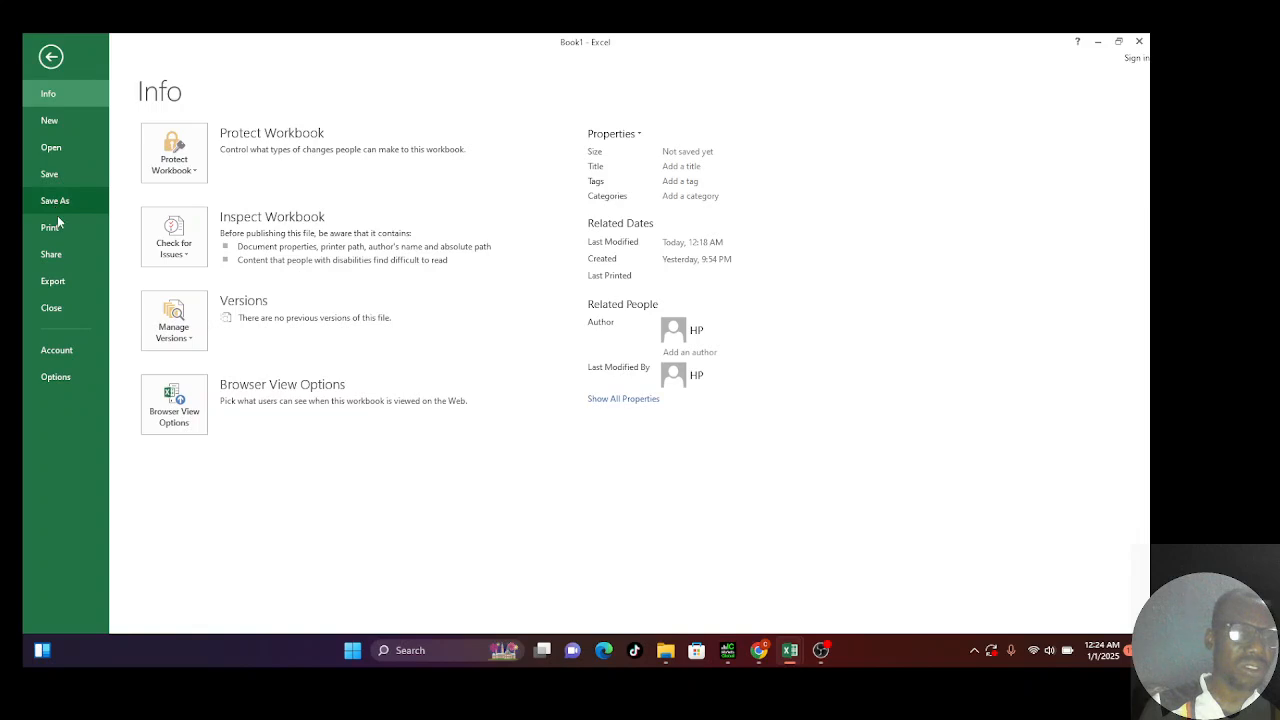
Step: Browse the Formulas and Proofing pages of Excel Options, then close without changes
click(56, 377)
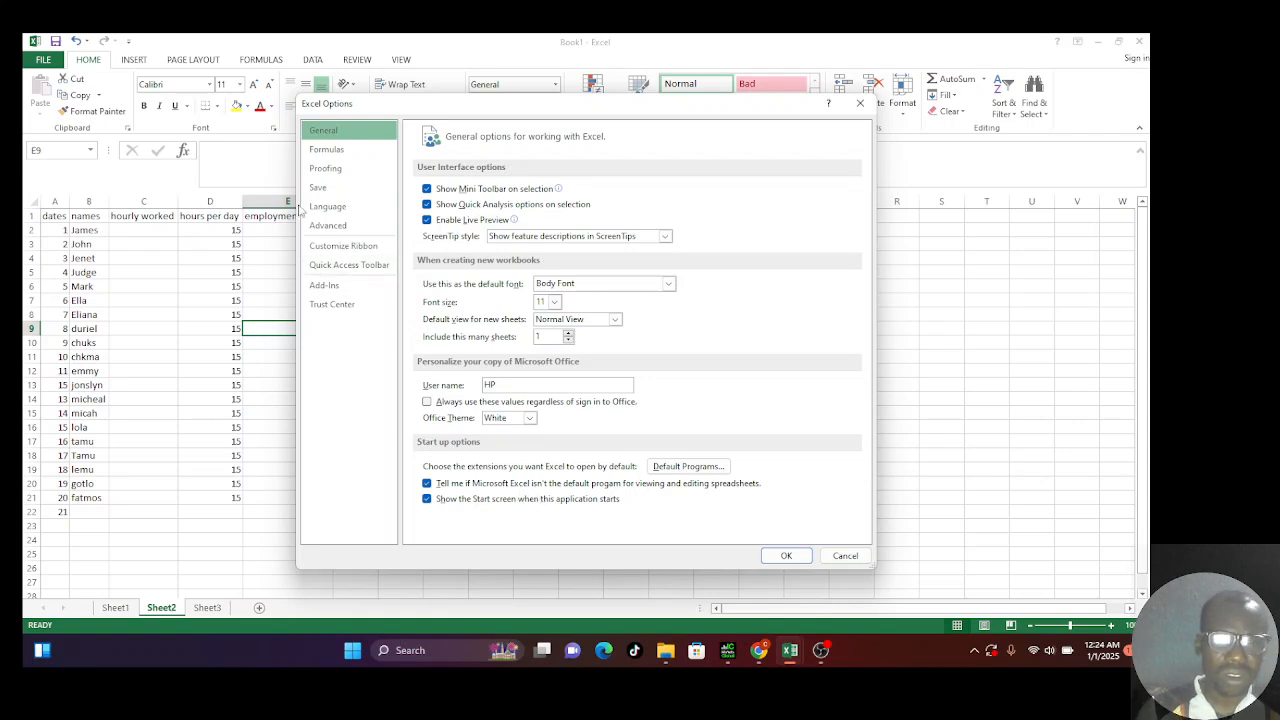
click(333, 152)
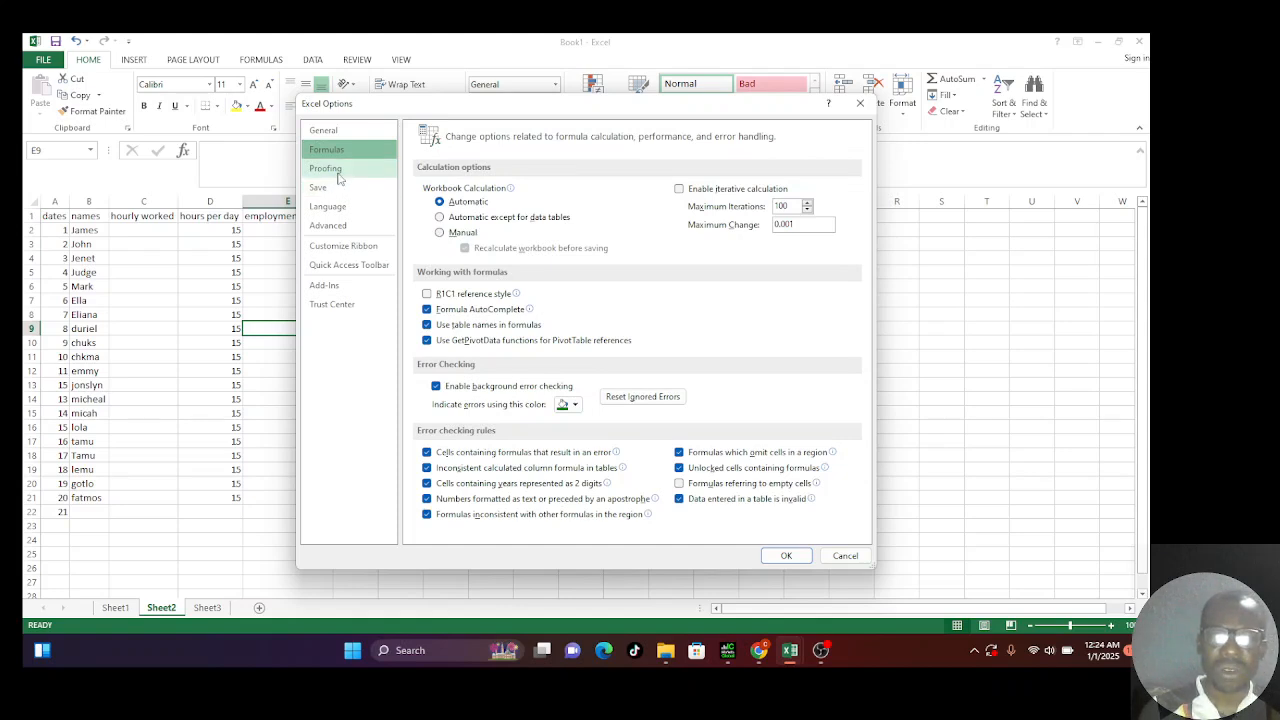
click(327, 169)
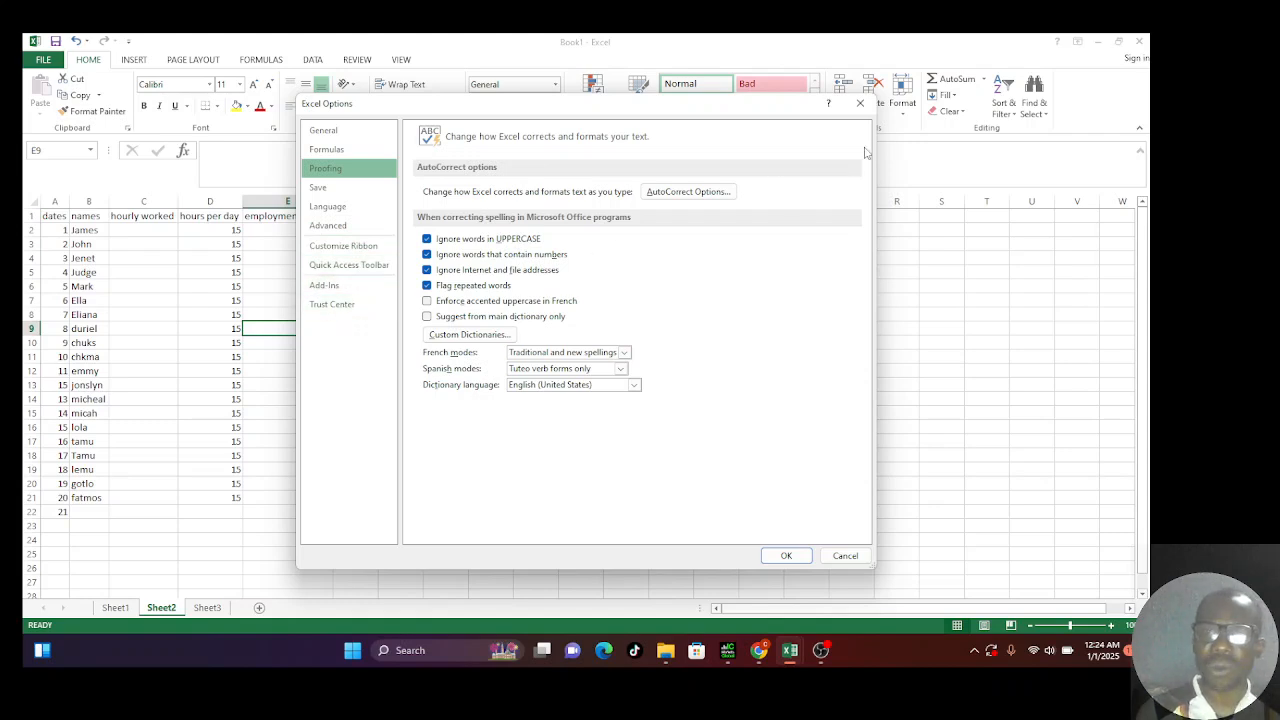
click(860, 104)
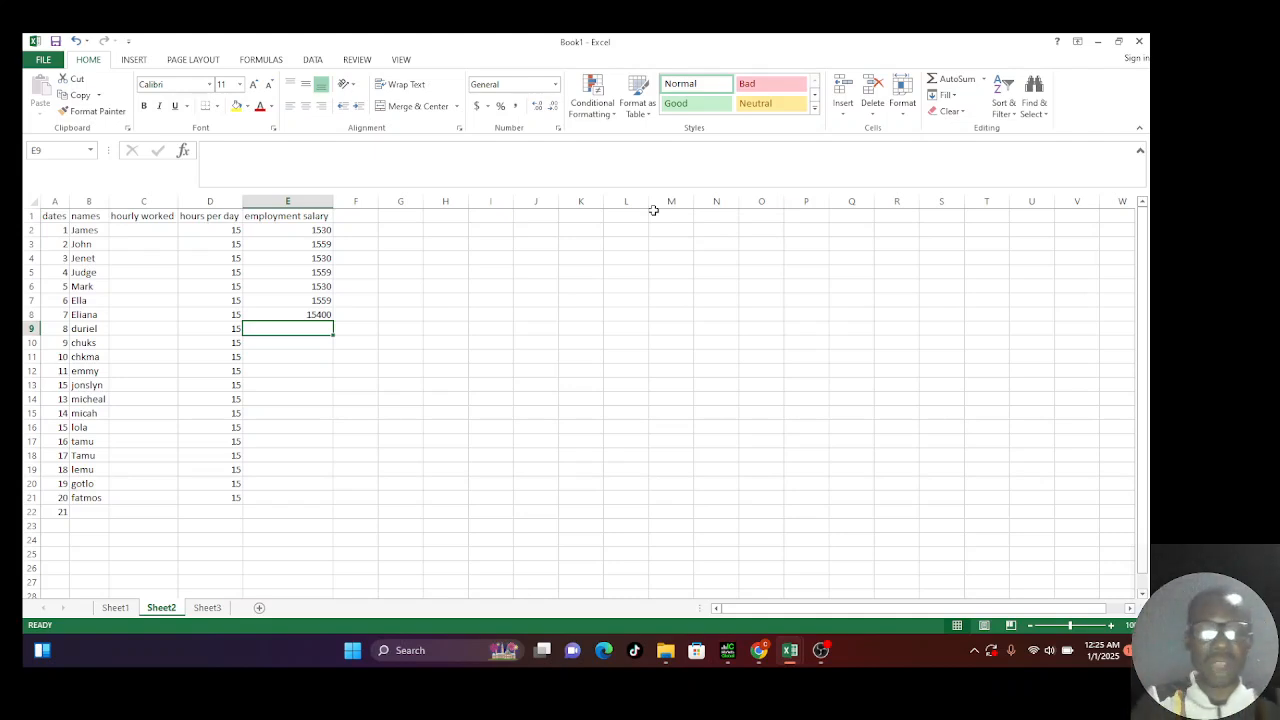
text(tm)
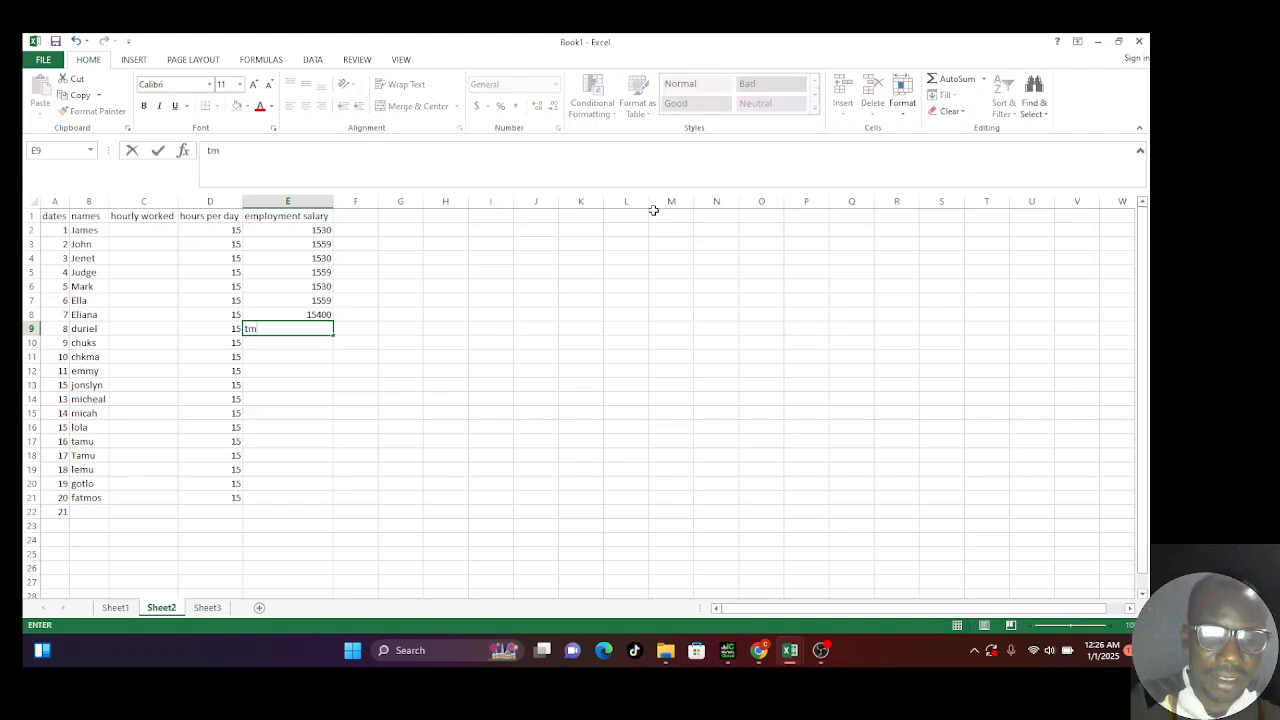
text(efts)
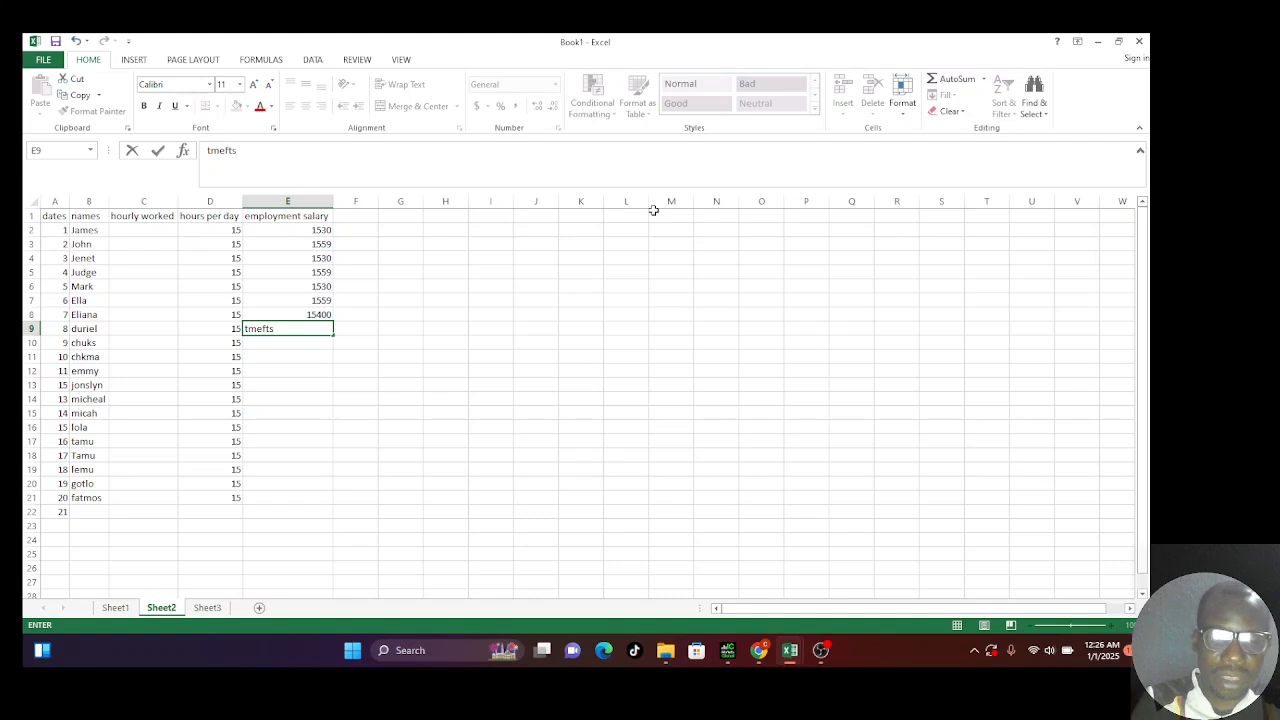
key(Tab)
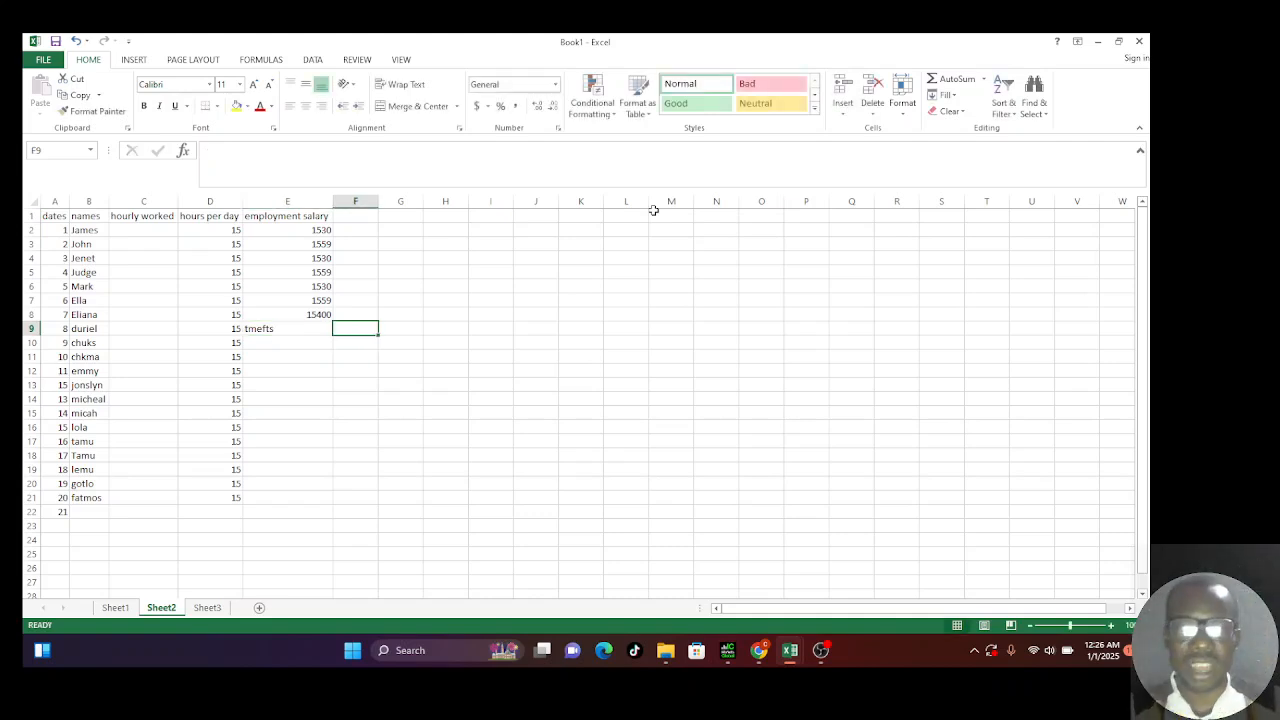
key(Left)
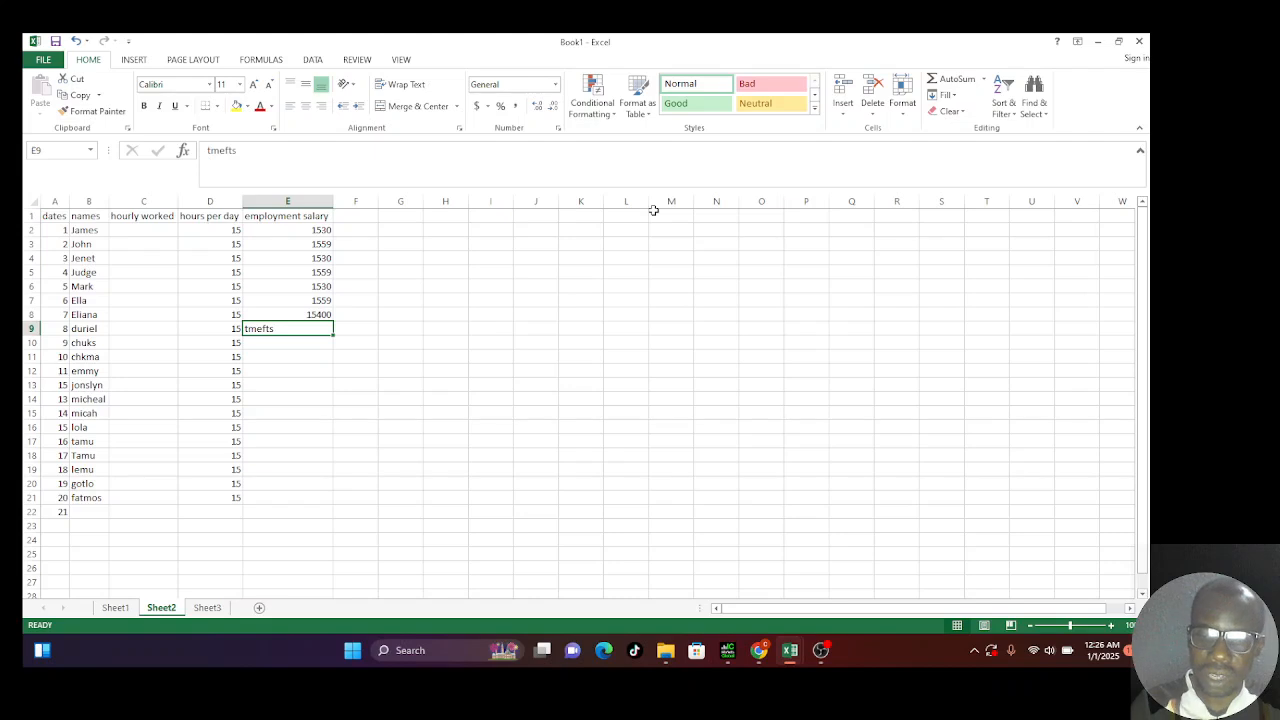
key(Left)
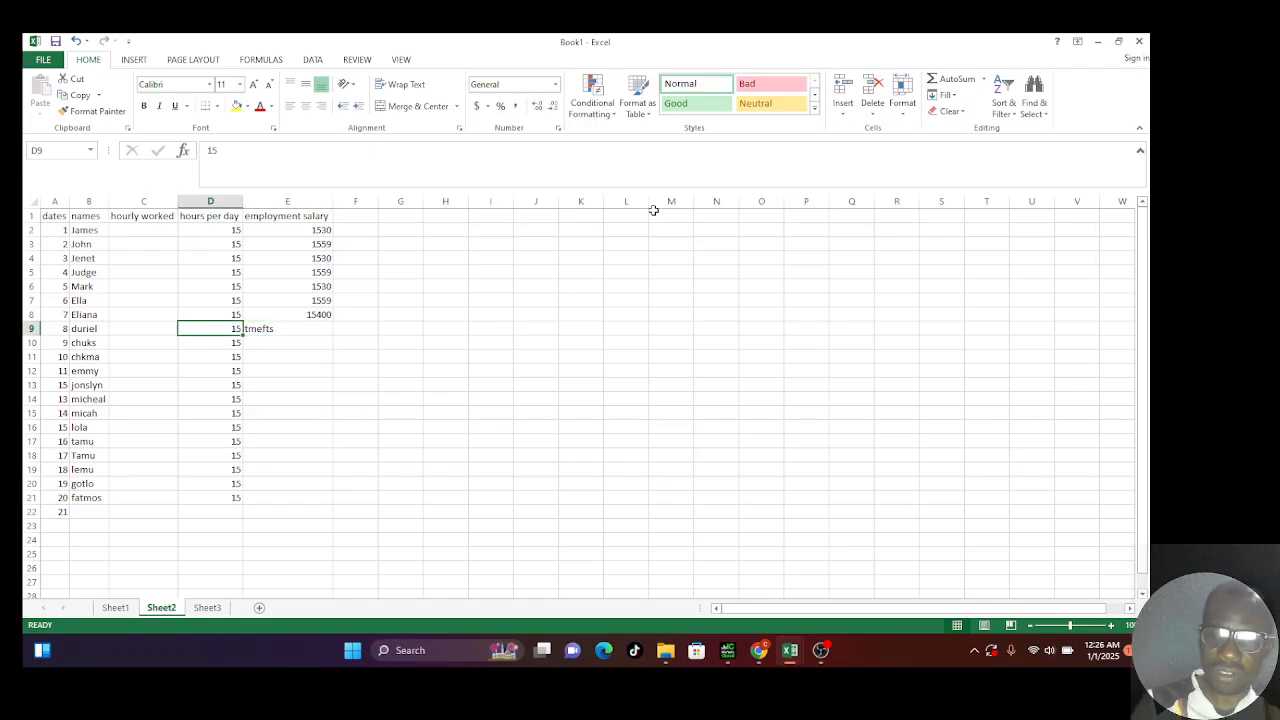
key(Right)
key(BackSpace)
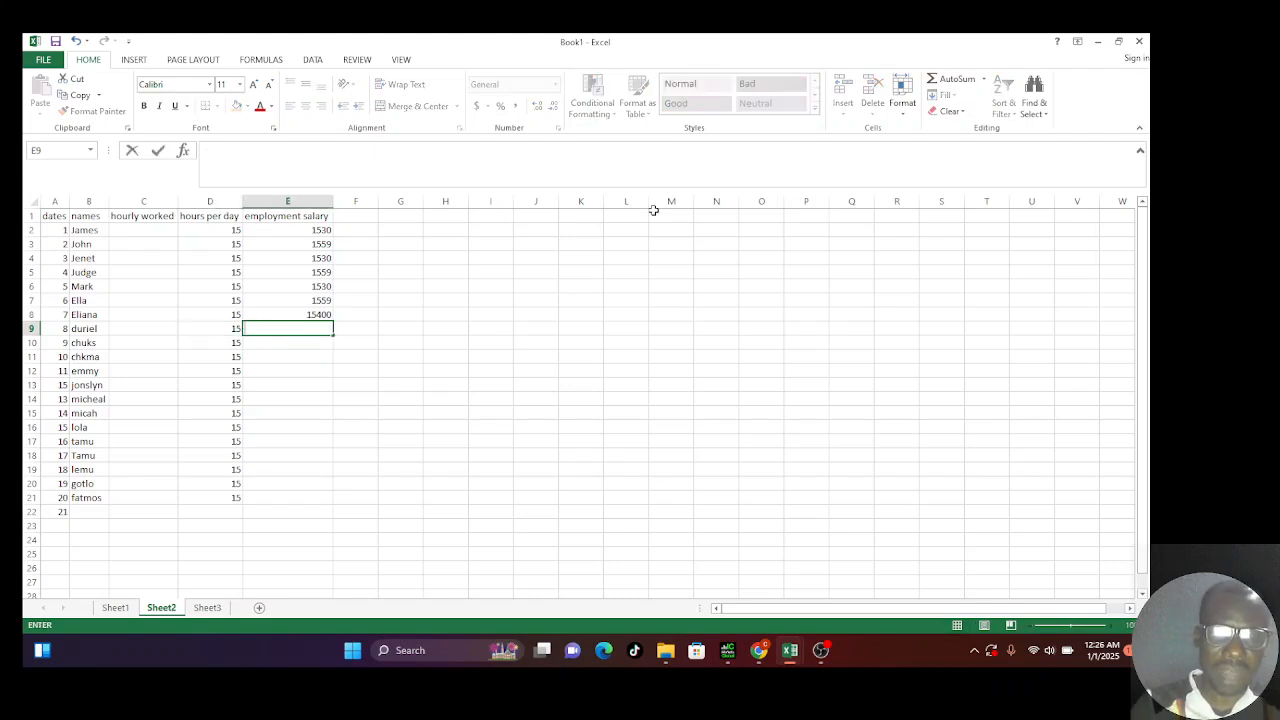